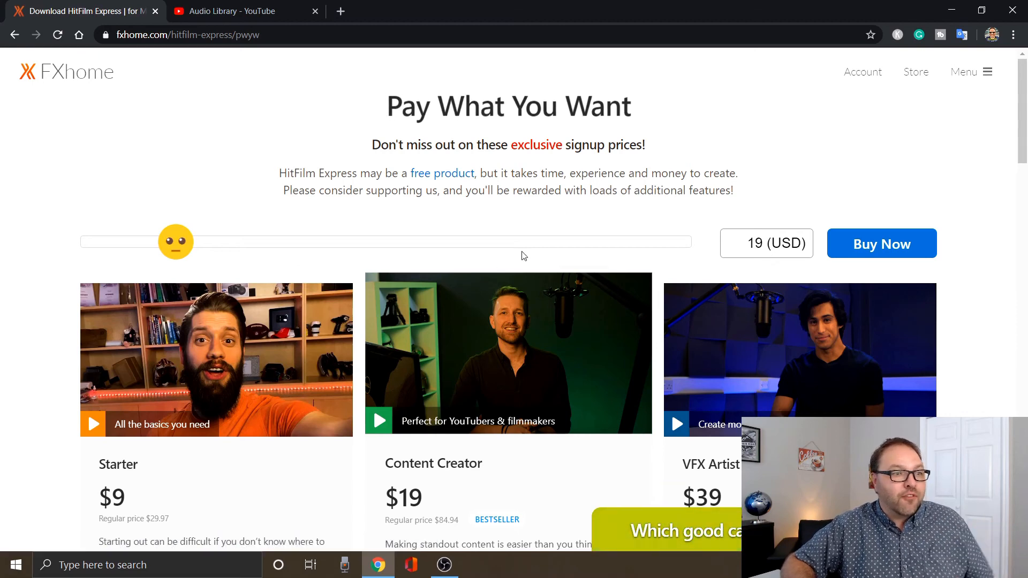
# - Set the HitFilm Express price to 0 USD, proceed with the free download and review its install instructions
pyautogui.moveTo(185, 246); pyautogui.dragTo(99, 252)
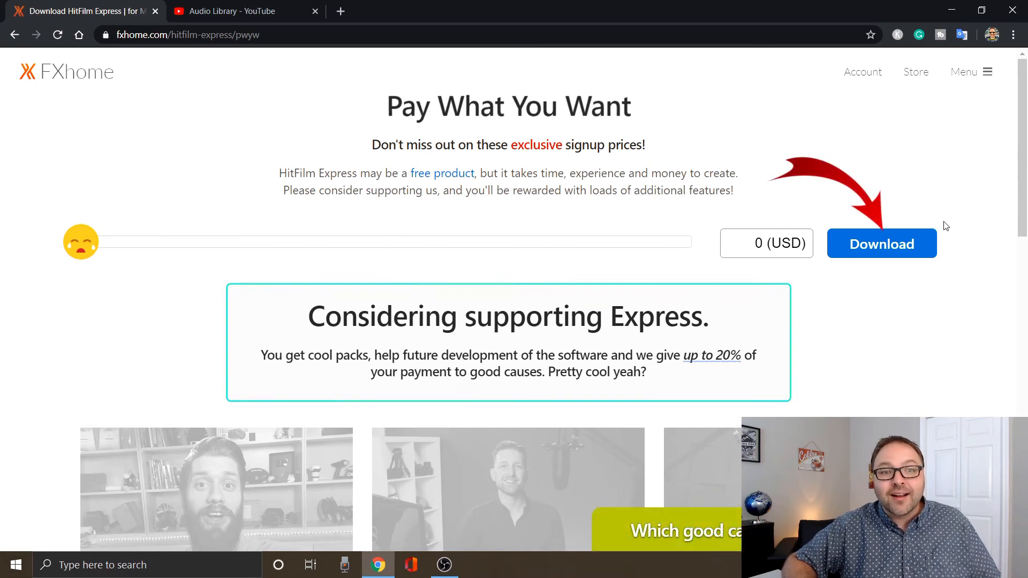
pyautogui.click(907, 249)
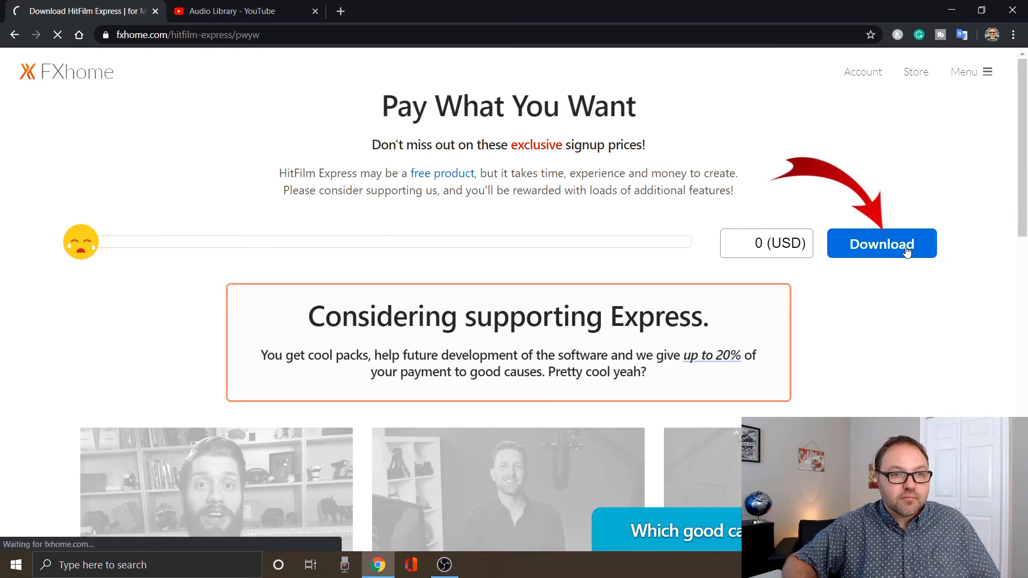
pyautogui.scroll(-1, 574, 268)
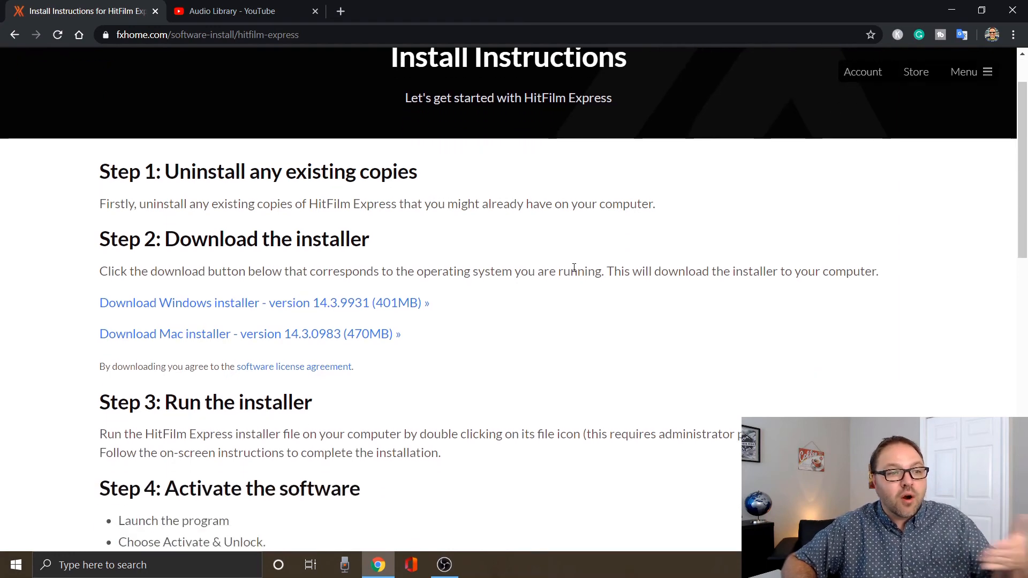
pyautogui.scroll(-3, 574, 268)
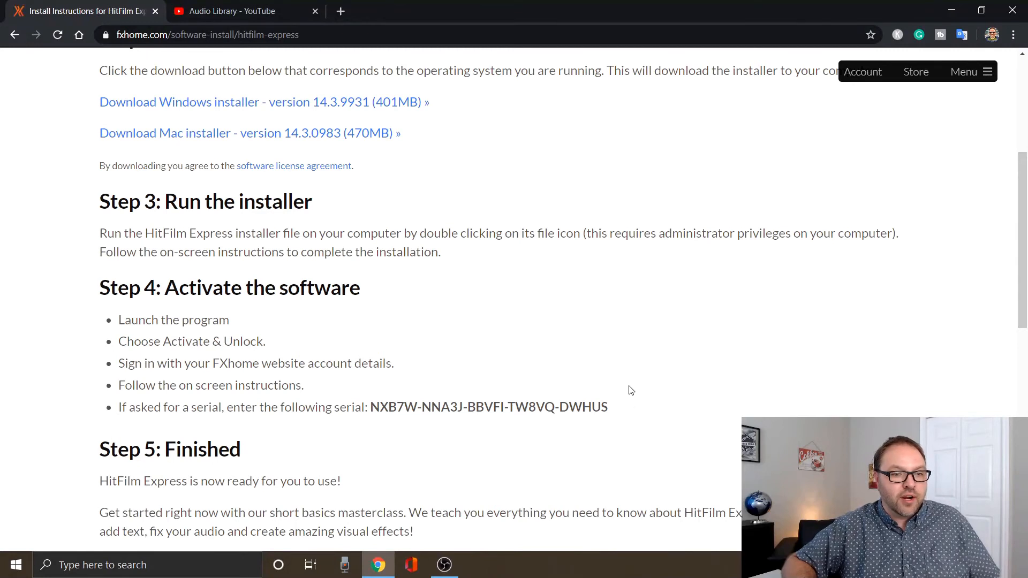
pyautogui.scroll(4, 637, 383)
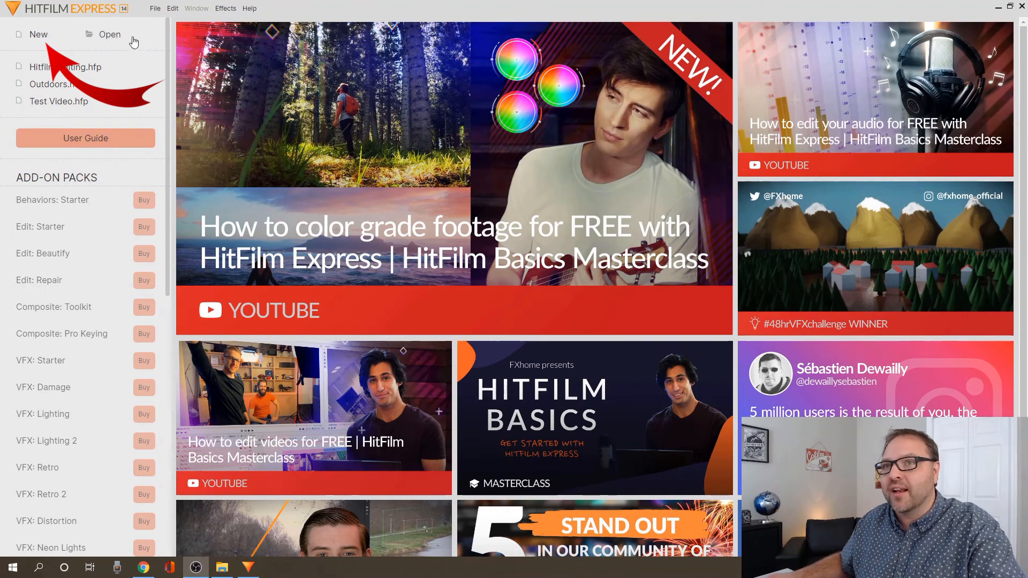
# - In HitFilm Express, create a new project using the 1080p Full HD @ 30 fps template
pyautogui.click(37, 37)
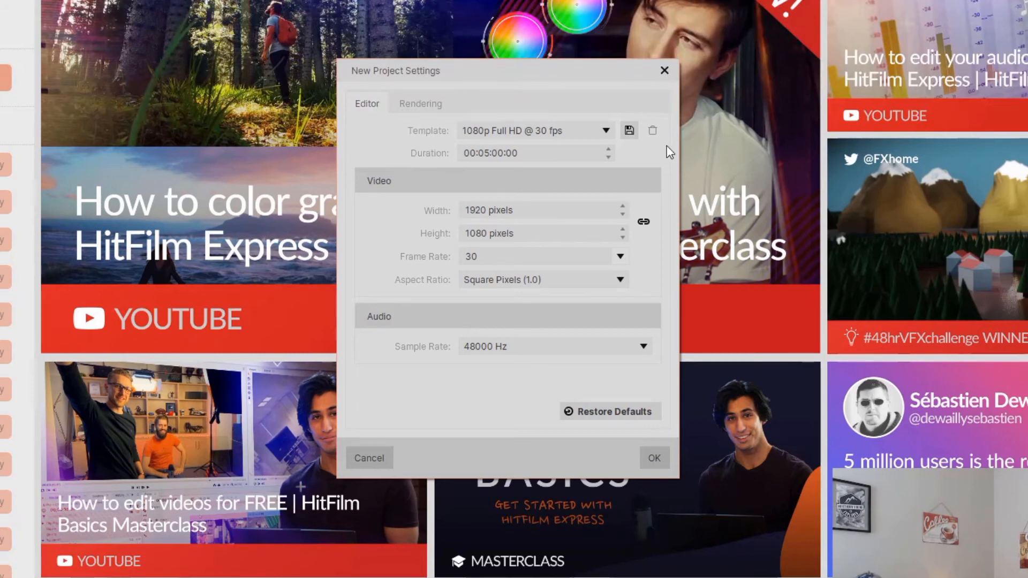
pyautogui.click(597, 133)
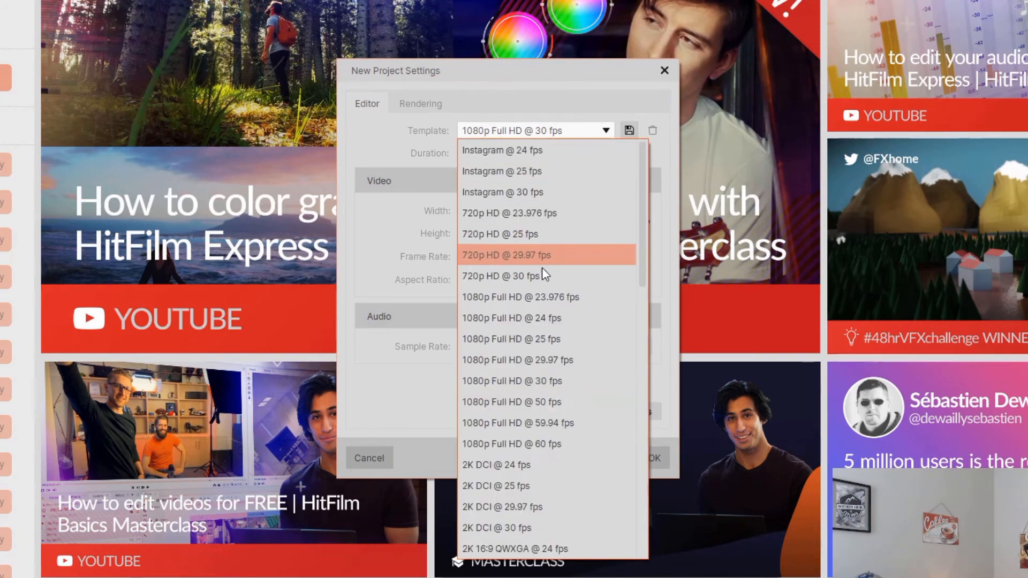
pyautogui.scroll(-12, 523, 359)
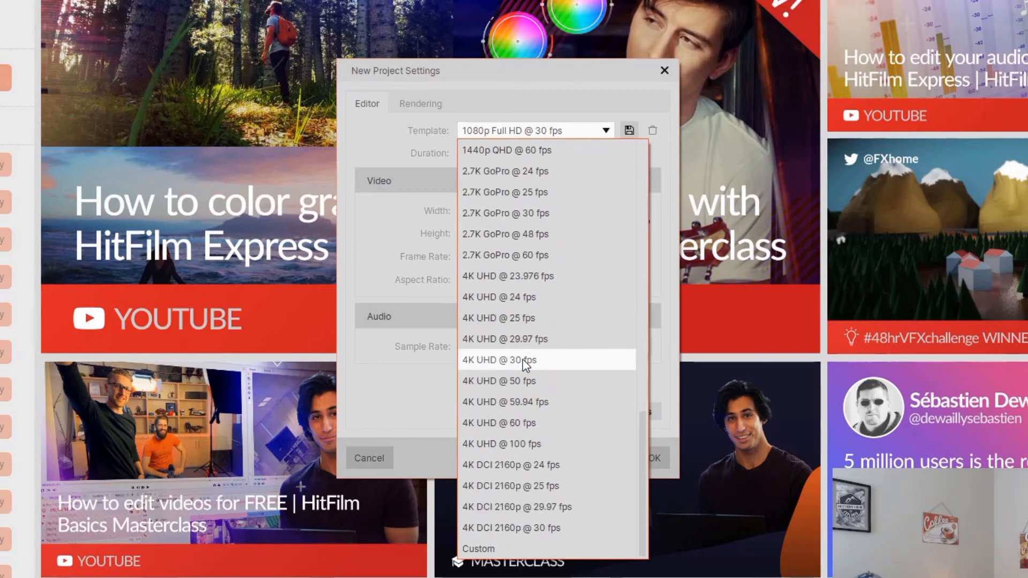
pyautogui.scroll(7, 523, 359)
pyautogui.scroll(4, 545, 382)
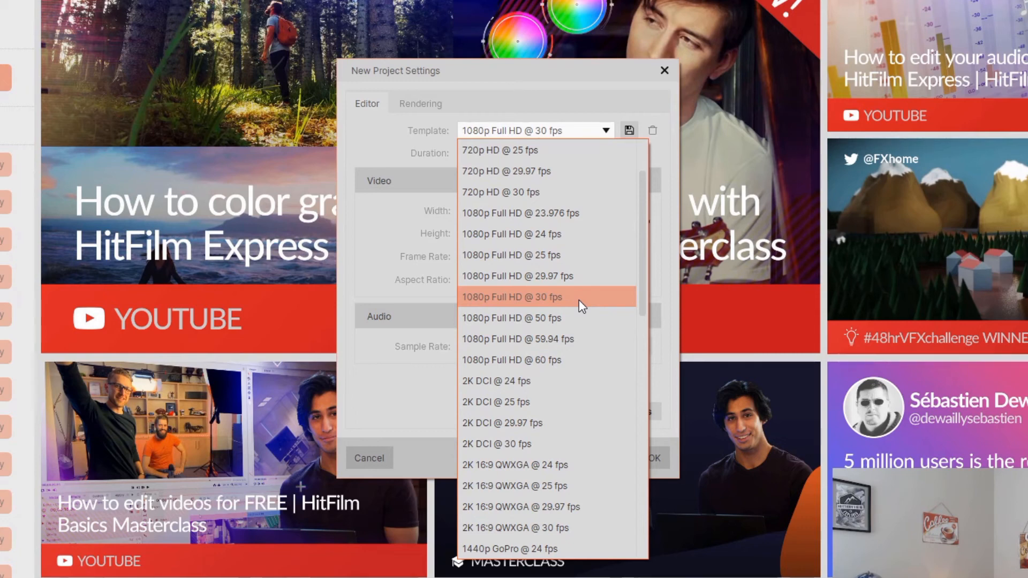
pyautogui.click(580, 301)
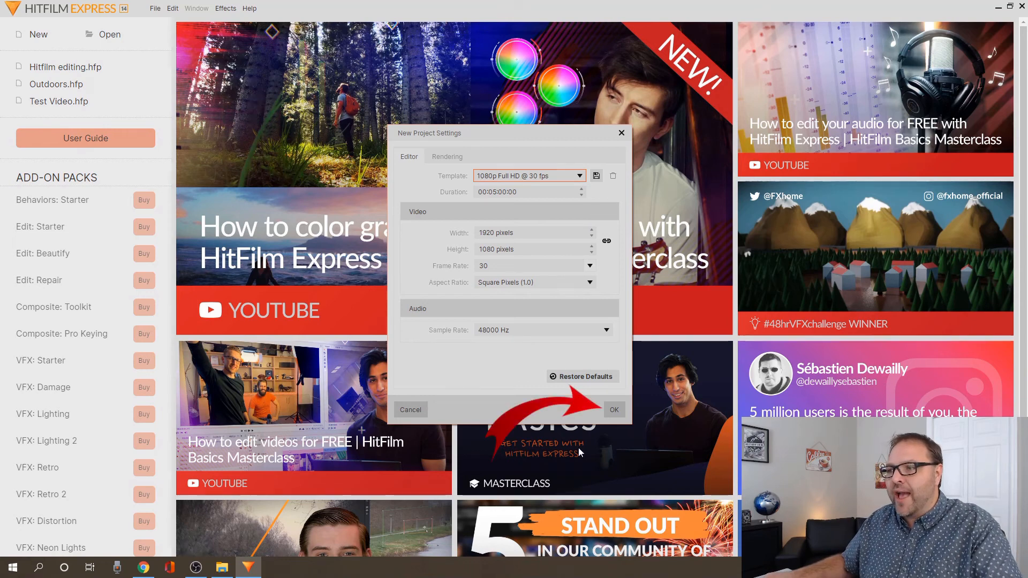
pyautogui.click(618, 410)
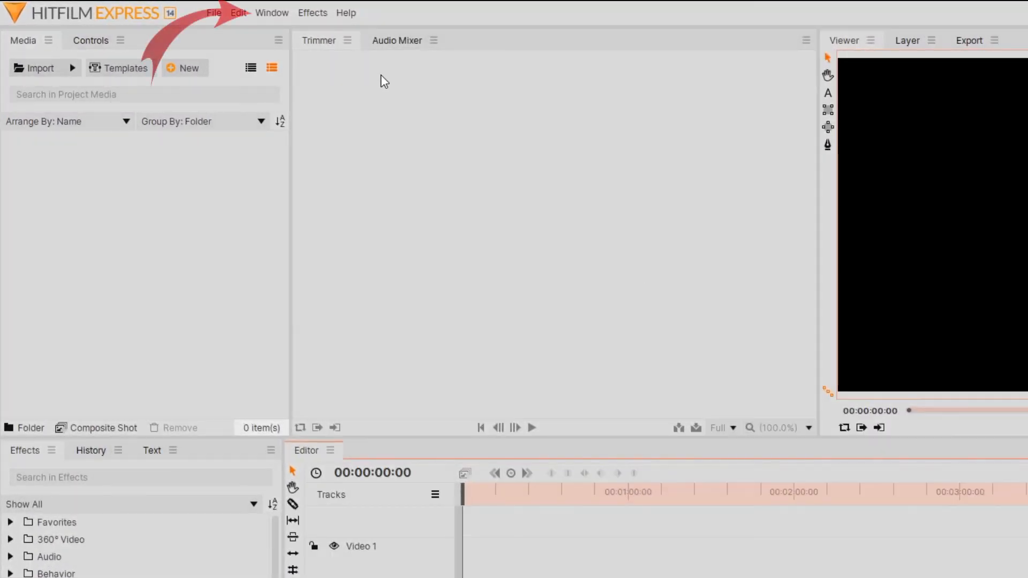
# - Switch the workspace layout to Editing
pyautogui.click(264, 14)
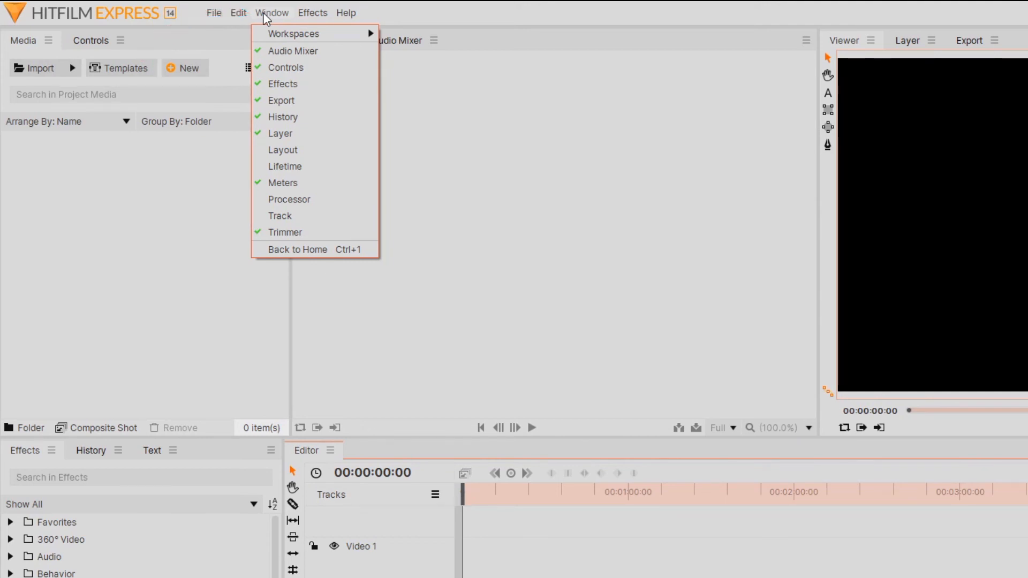
pyautogui.moveTo(288, 38)
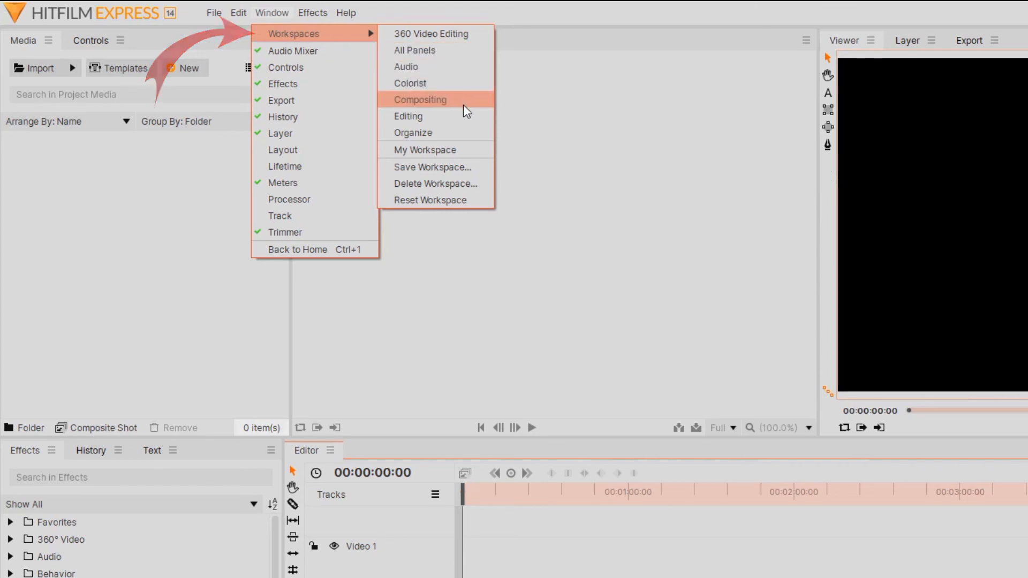
pyautogui.click(445, 122)
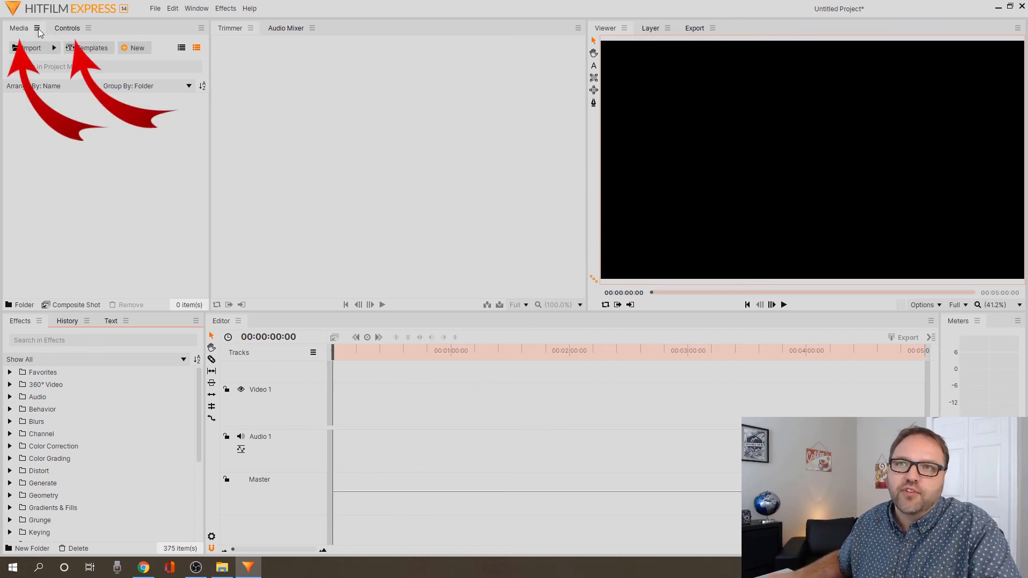
# - Examine the Controls, Media, Audio Mixer, Layer and Export views, then return to the Viewer
pyautogui.click(69, 31)
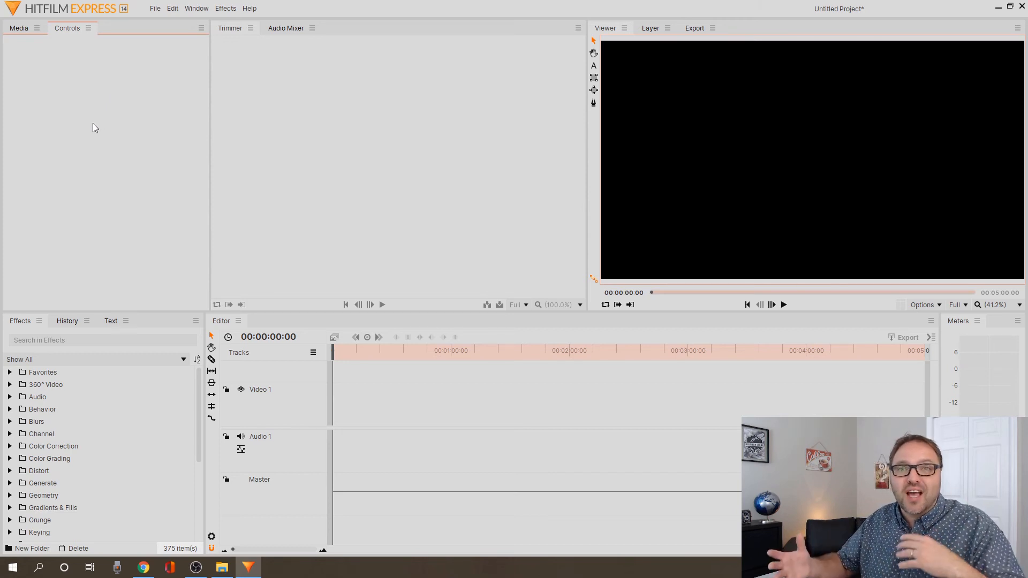
pyautogui.click(19, 27)
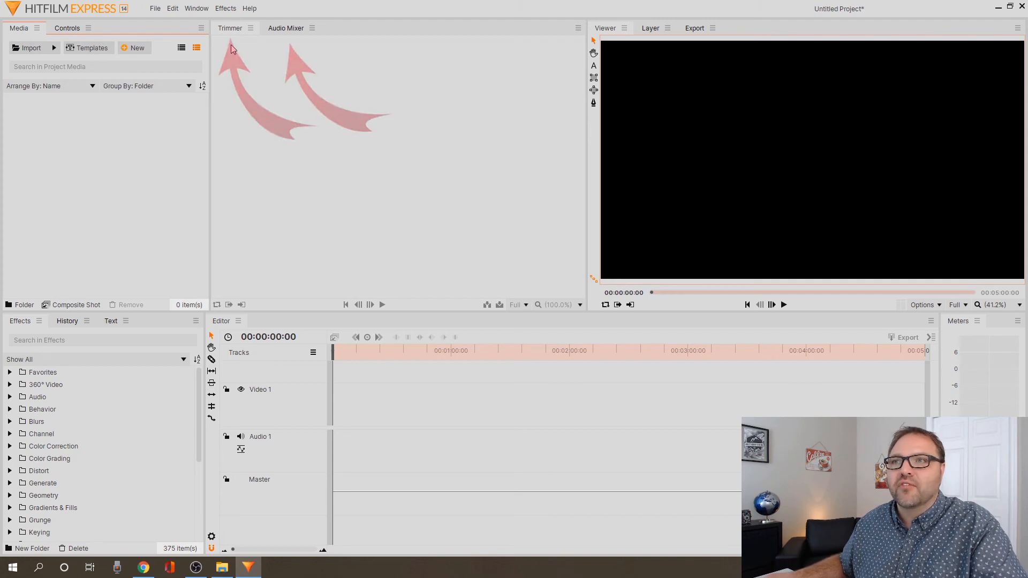
pyautogui.click(292, 28)
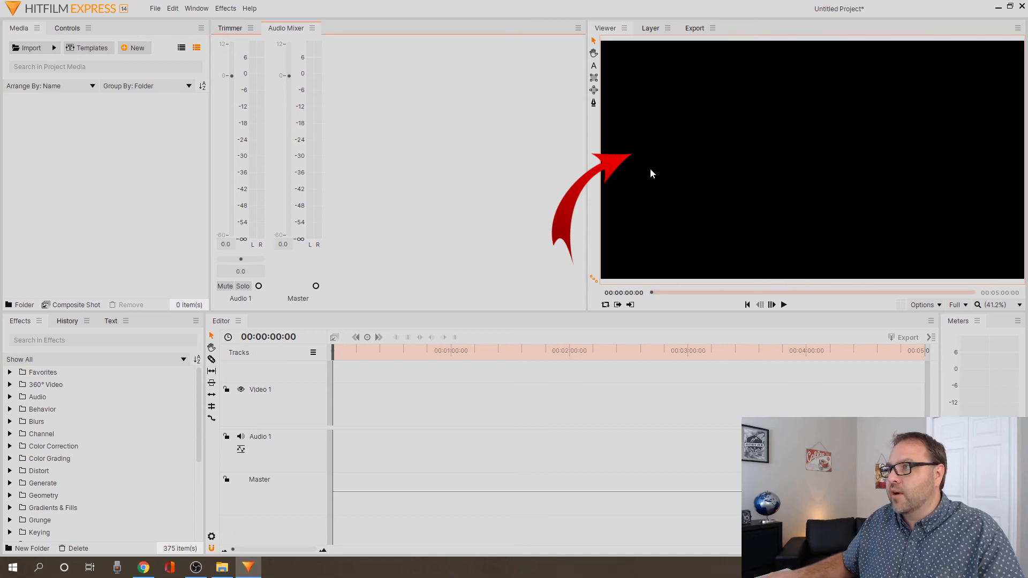
pyautogui.click(649, 28)
pyautogui.click(697, 32)
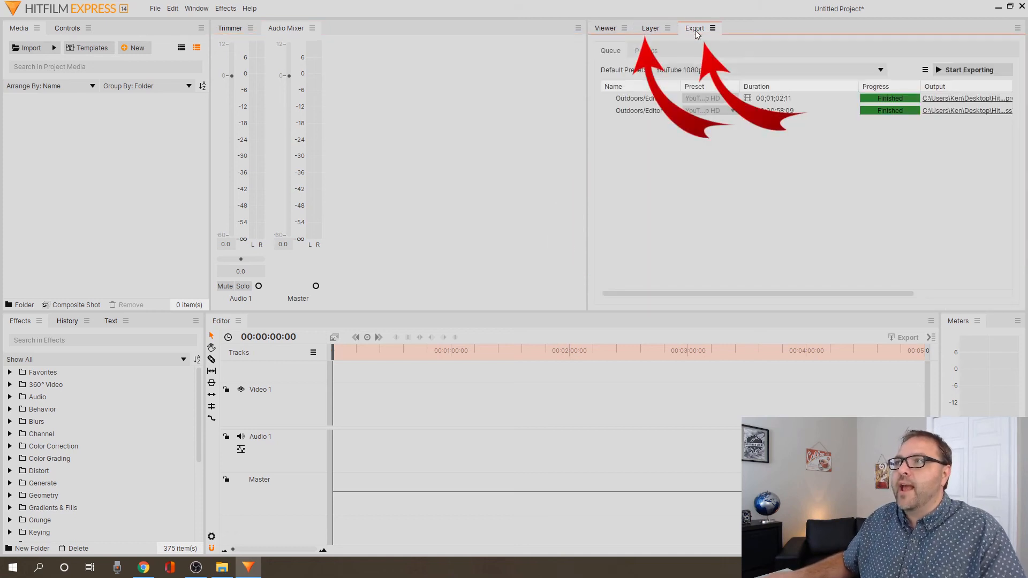
pyautogui.click(614, 30)
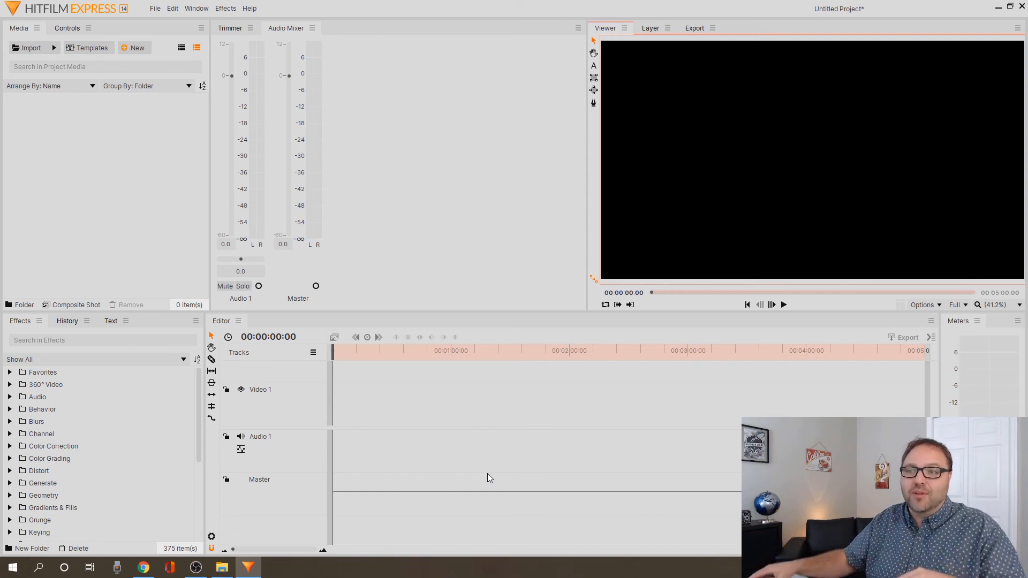
# - Insert a second video track and a second audio track in the editor timeline
pyautogui.rightClick(294, 401)
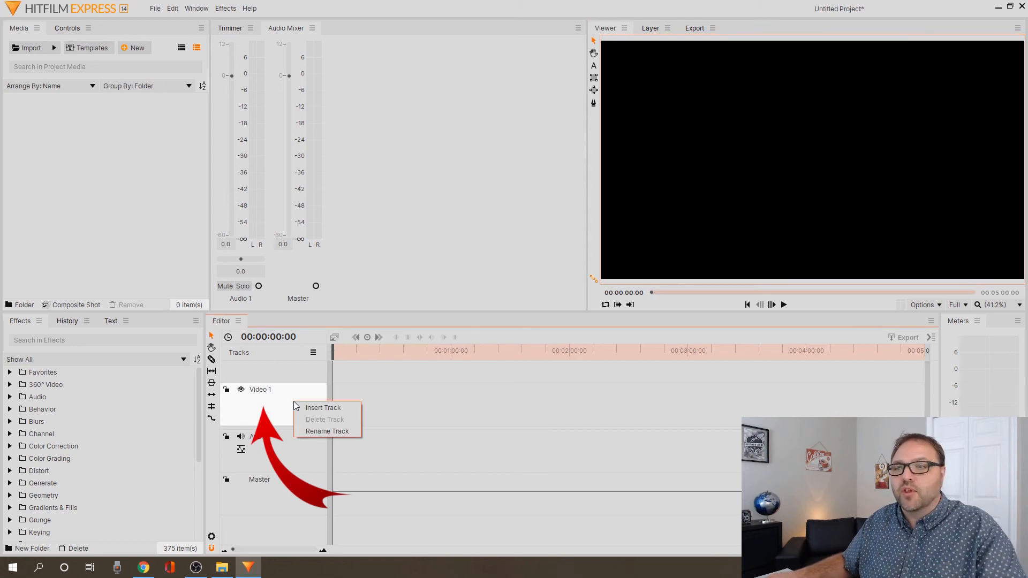
pyautogui.click(331, 406)
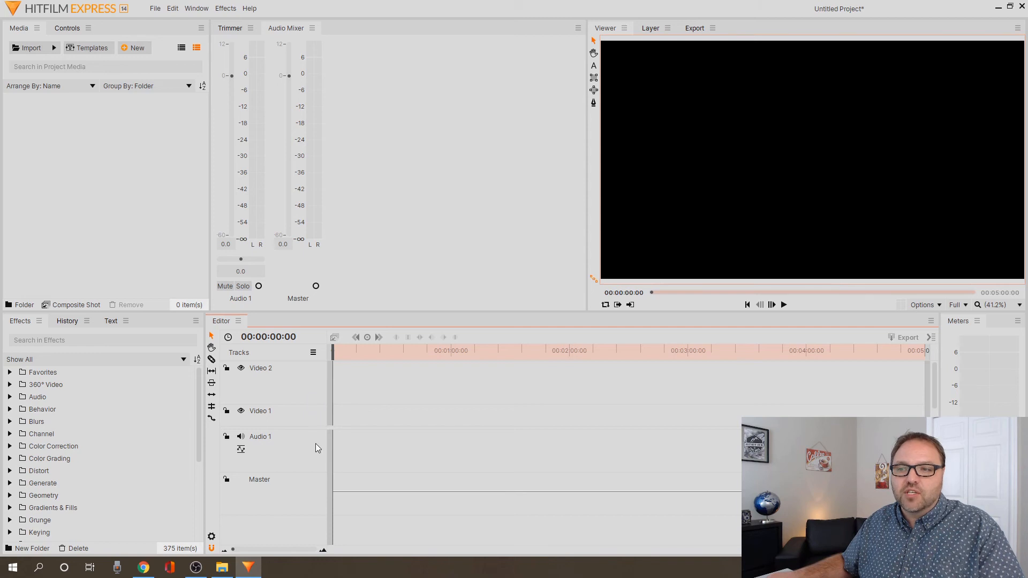
pyautogui.rightClick(283, 450)
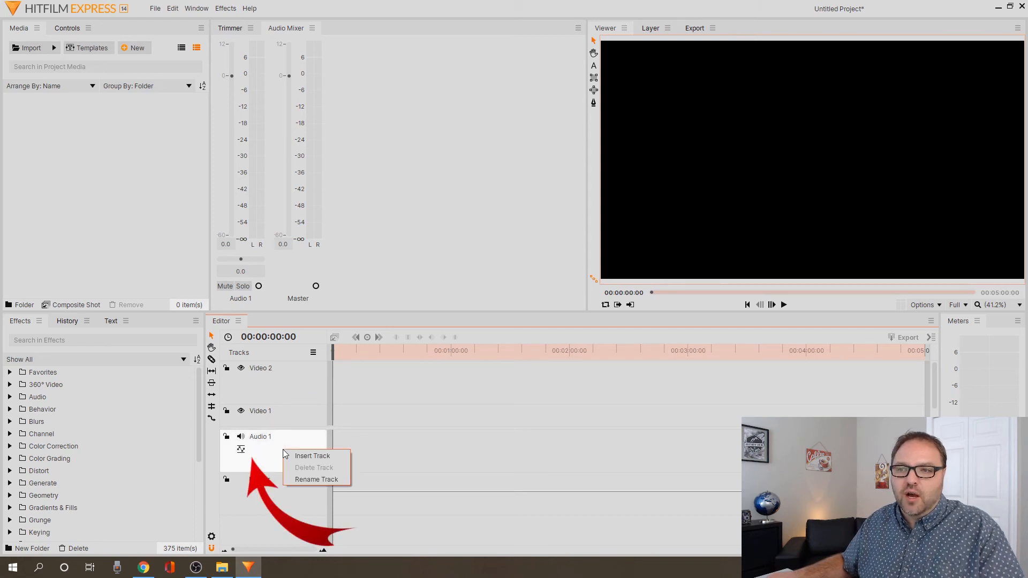
pyautogui.click(312, 455)
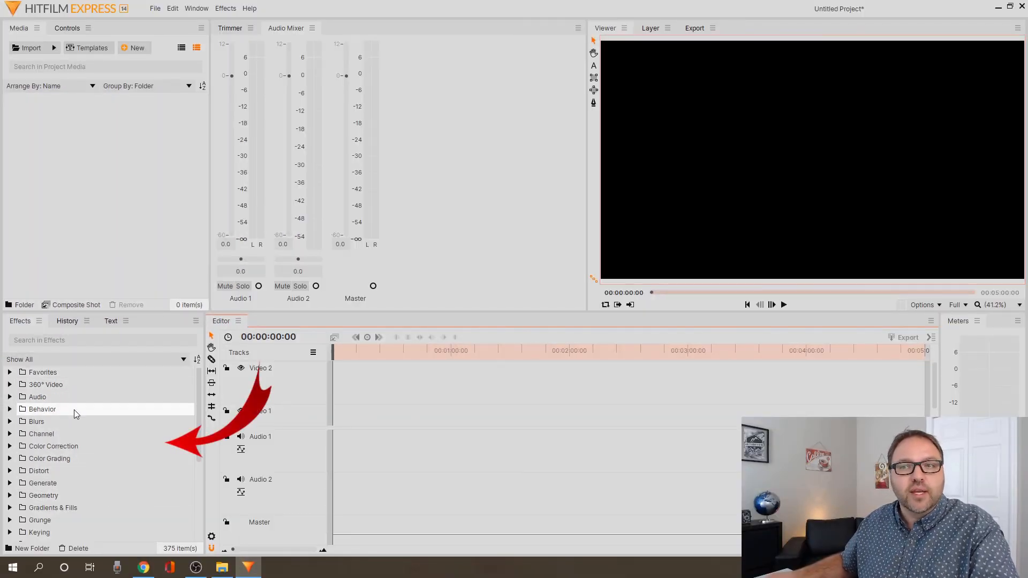
# - Examine the effects categories, the project history and the text formatting options, ending back on the effects list
pyautogui.scroll(-1, 74, 410)
pyautogui.scroll(-1, 75, 414)
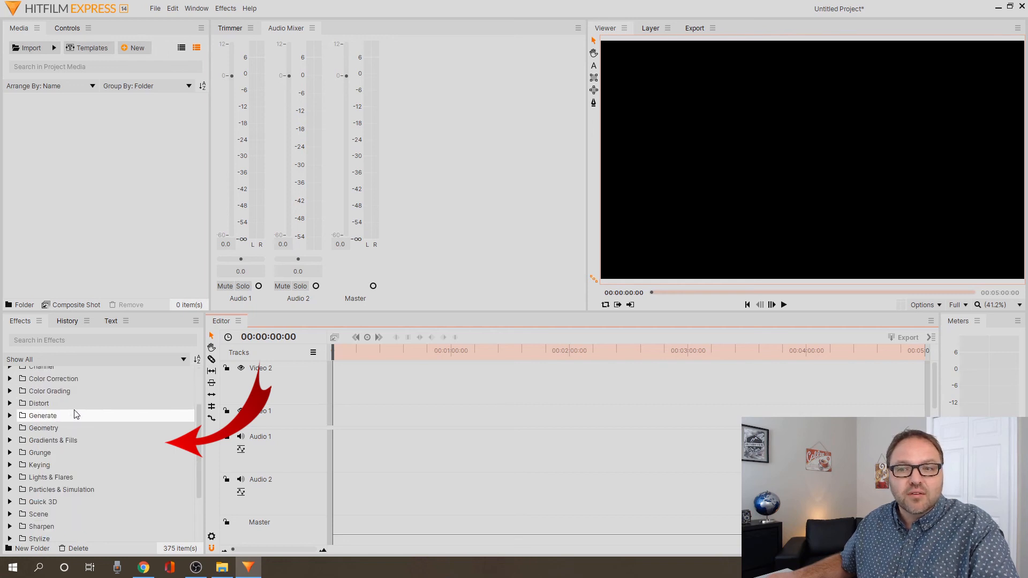
pyautogui.scroll(1, 75, 414)
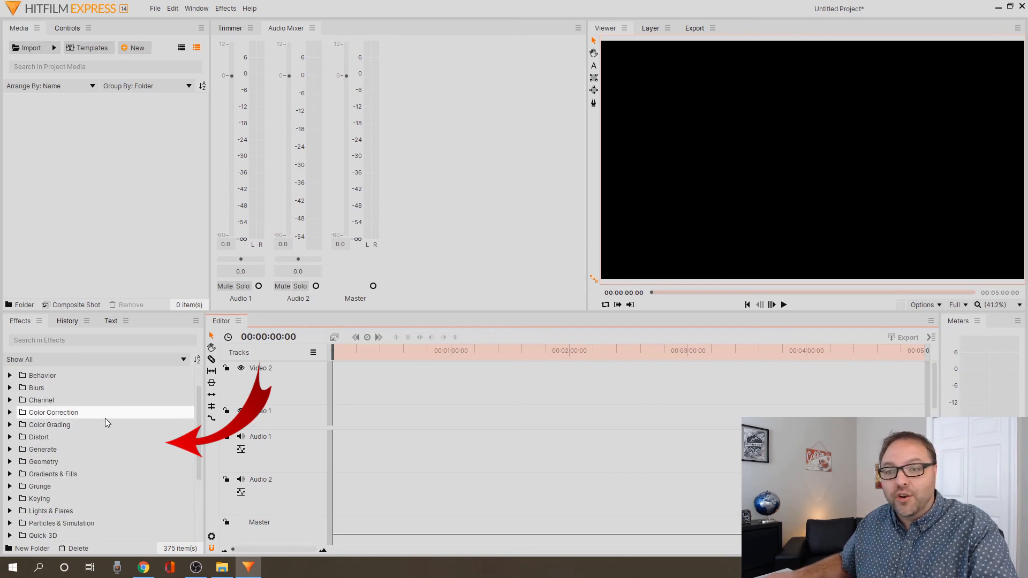
pyautogui.scroll(-3, 106, 414)
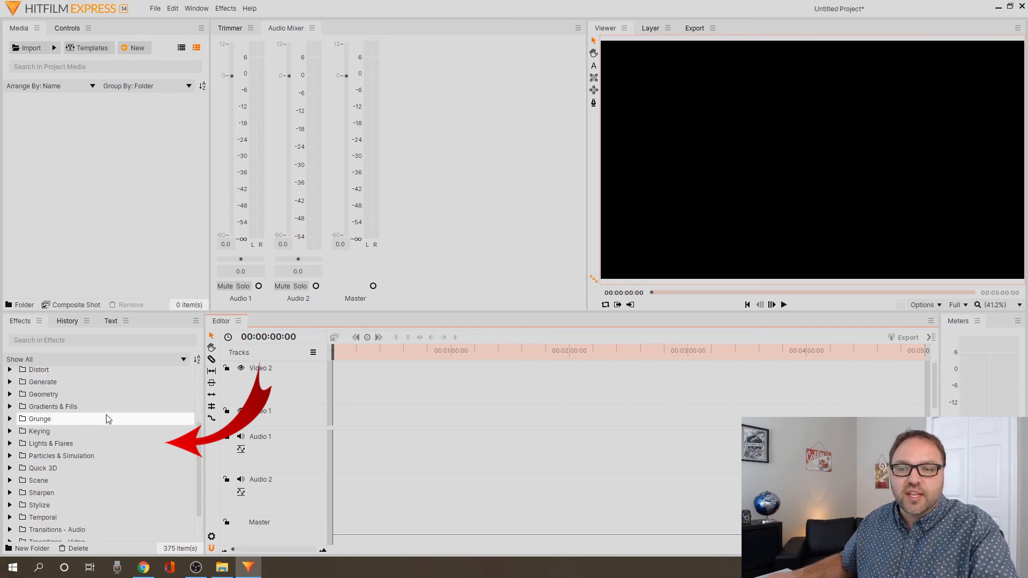
pyautogui.scroll(-1, 106, 415)
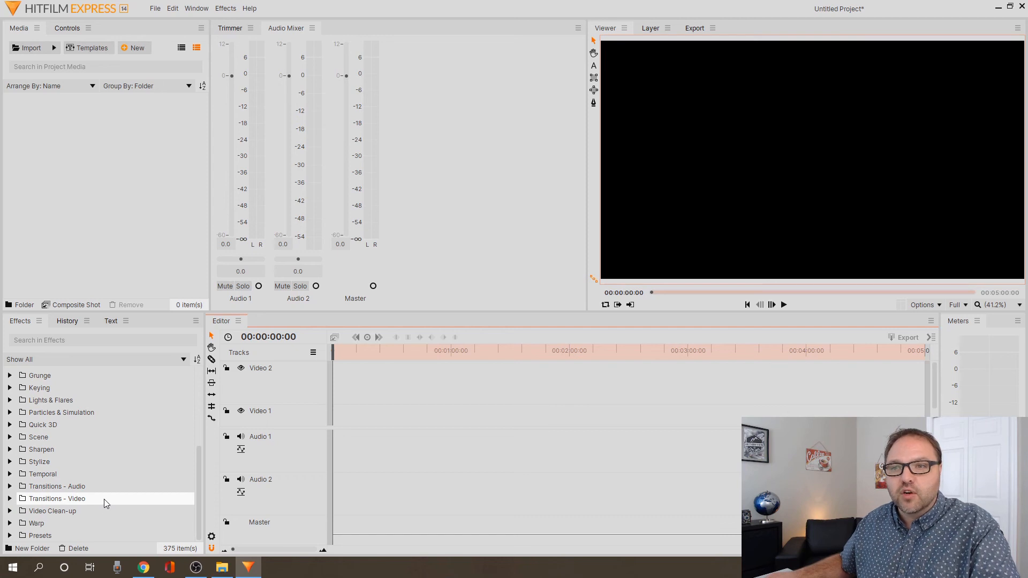
pyautogui.click(68, 323)
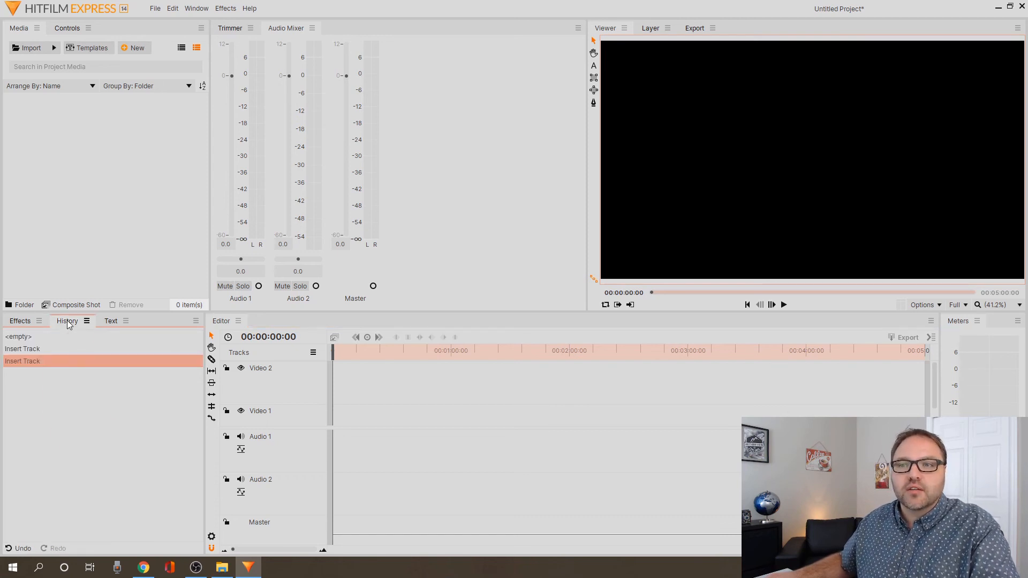
pyautogui.click(111, 322)
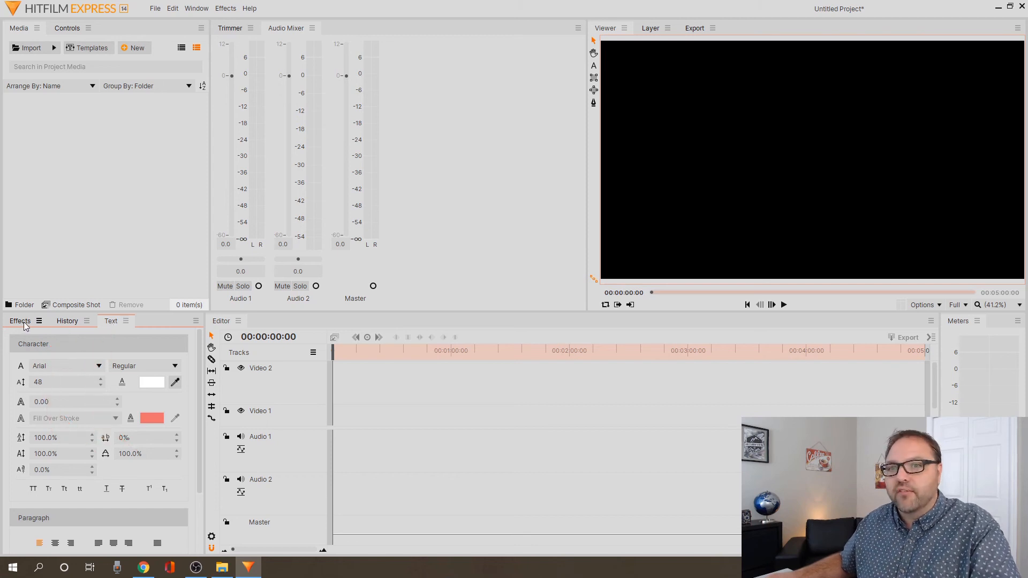
pyautogui.click(21, 321)
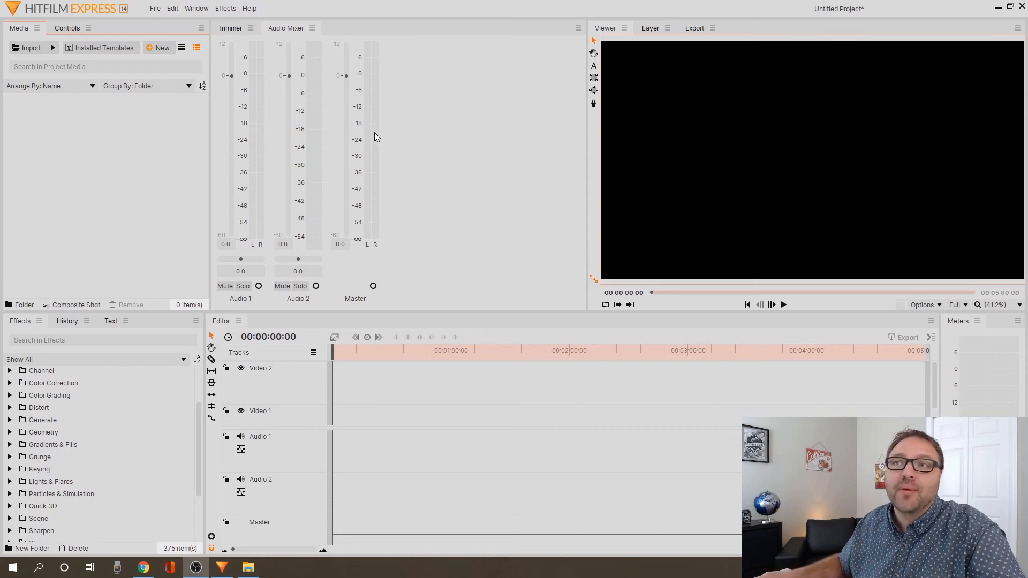
# - Save the project in the Project Files folder under the name Test video 1234
pyautogui.click(156, 8)
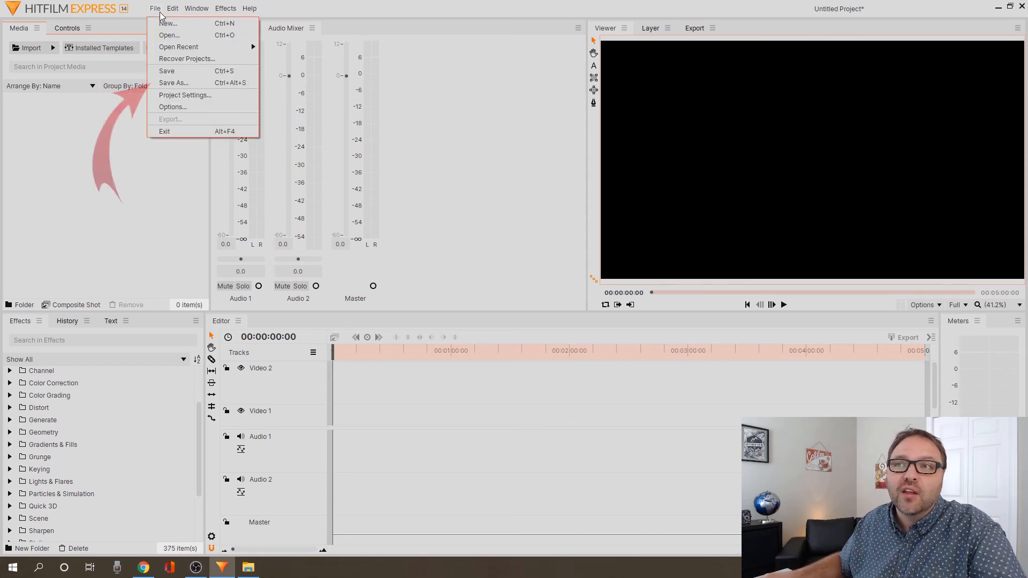
pyautogui.click(182, 84)
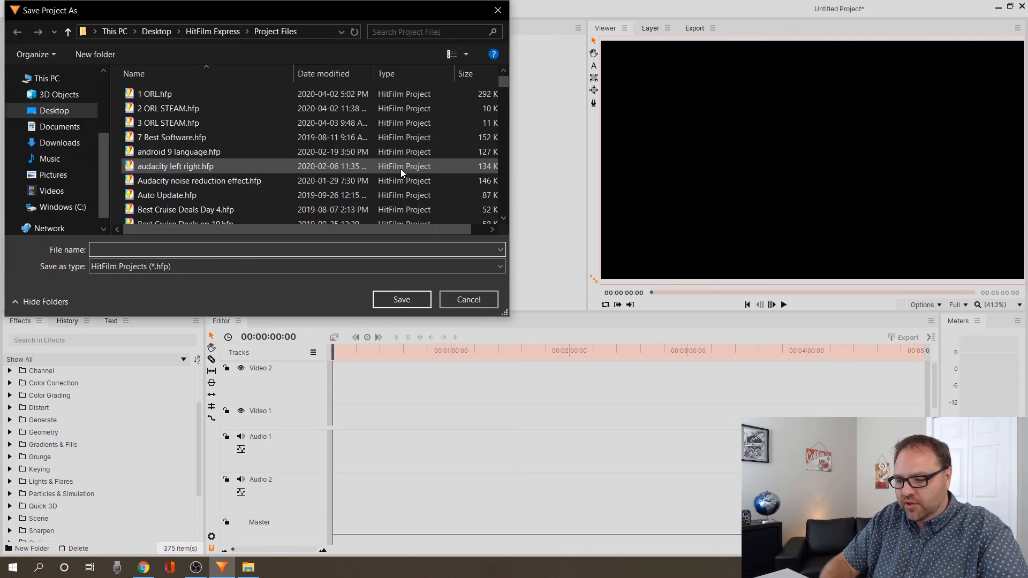
pyautogui.write('Test')
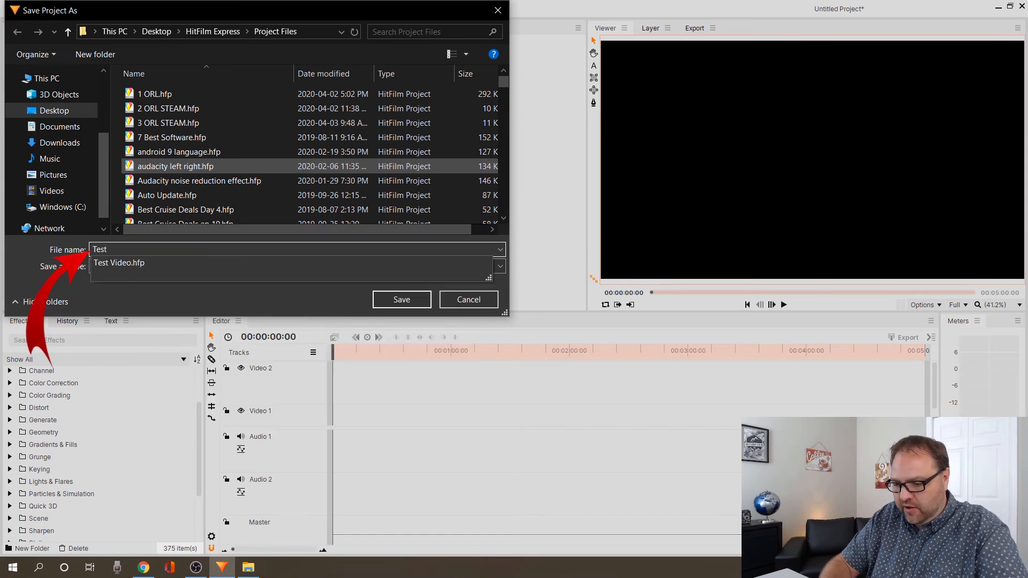
pyautogui.write(' video')
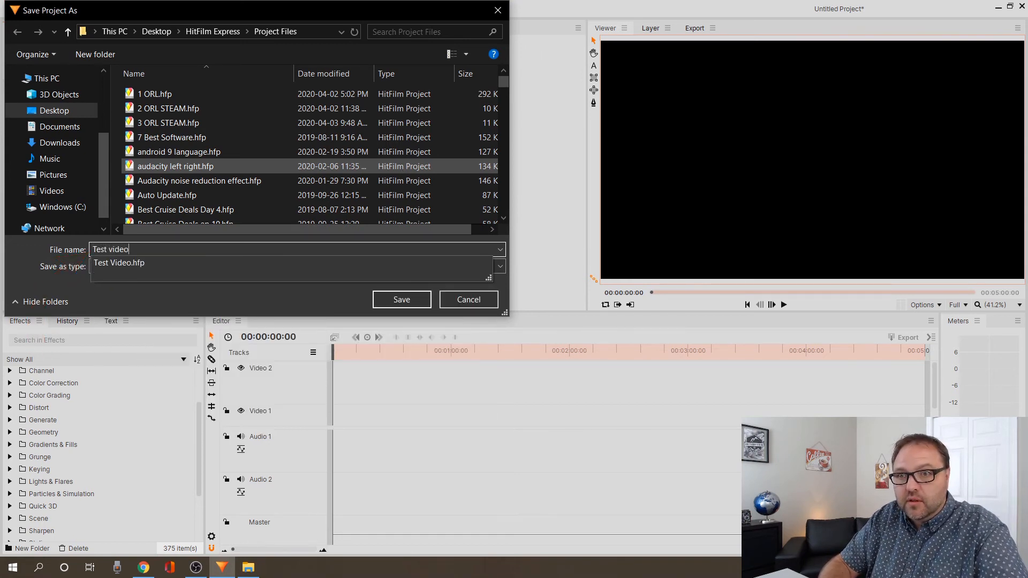
pyautogui.write(' 123')
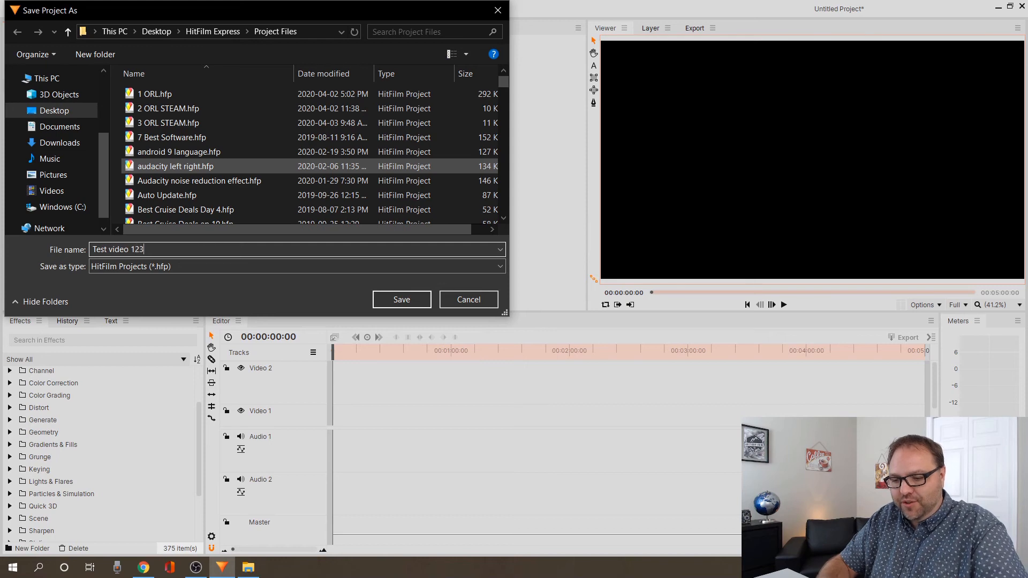
pyautogui.write('4')
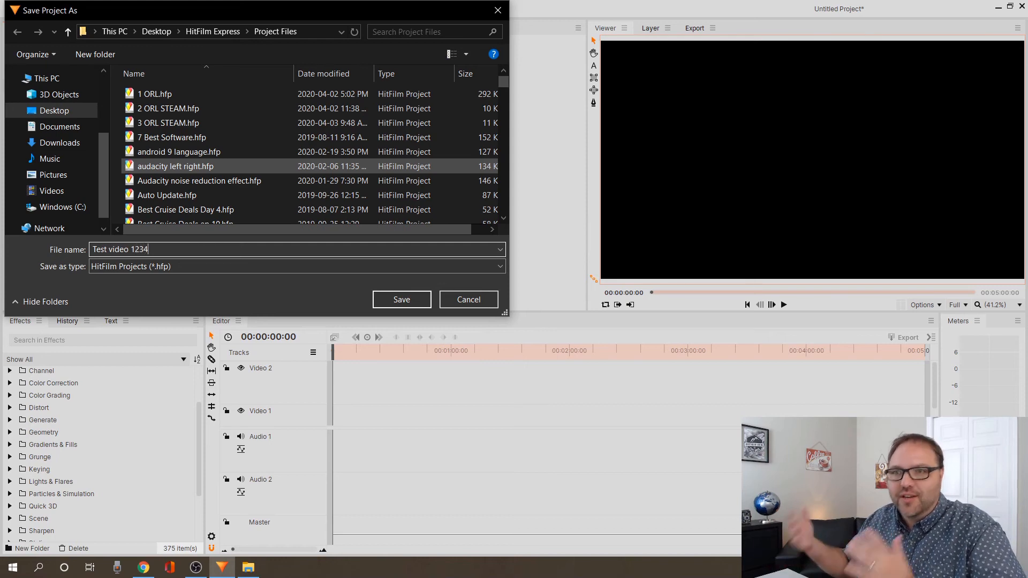
pyautogui.click(402, 299)
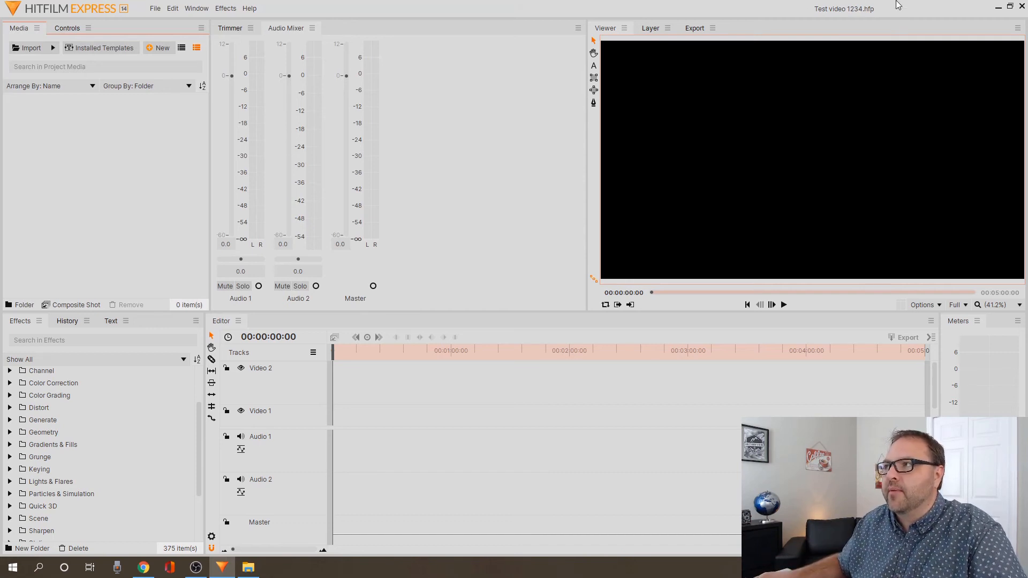
# - Check the project's Auto Save options and the available saving commands
pyautogui.click(159, 8)
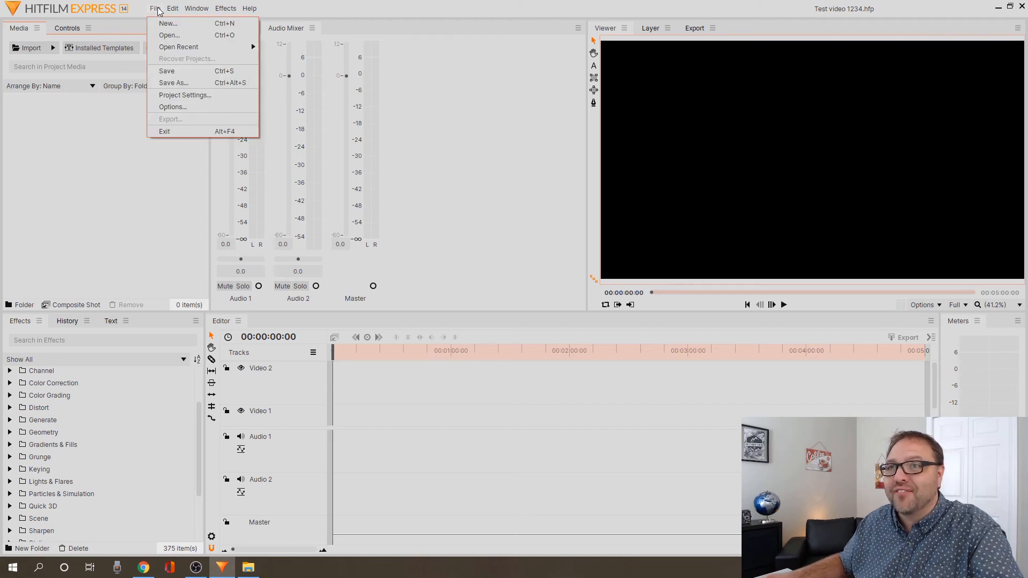
pyautogui.click(184, 107)
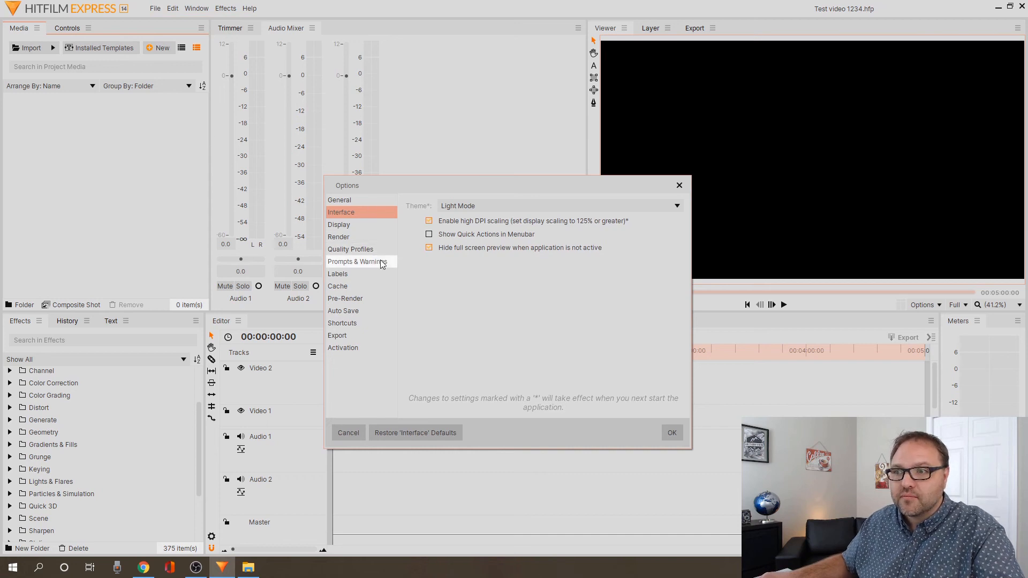
pyautogui.click(374, 313)
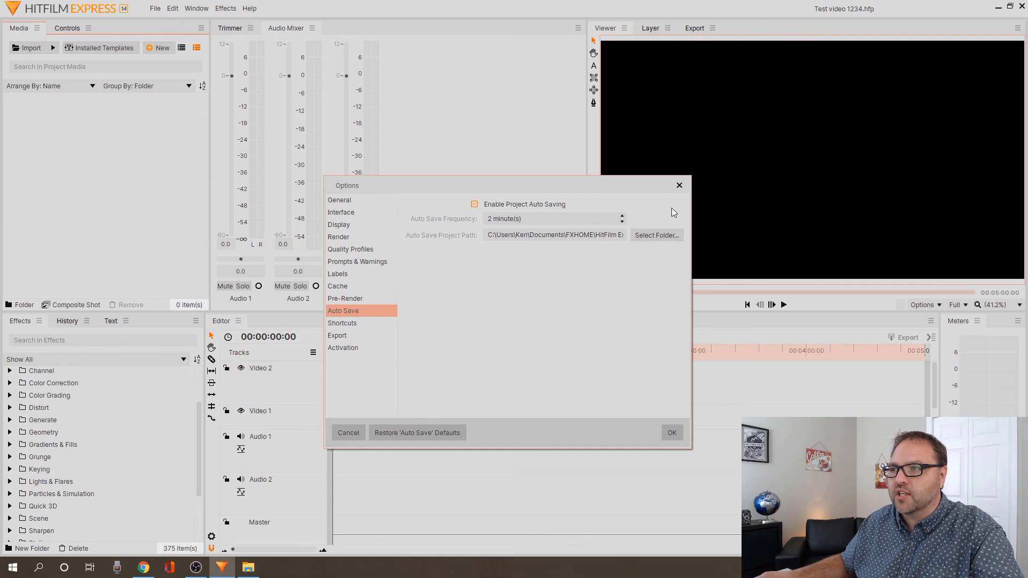
pyautogui.click(672, 434)
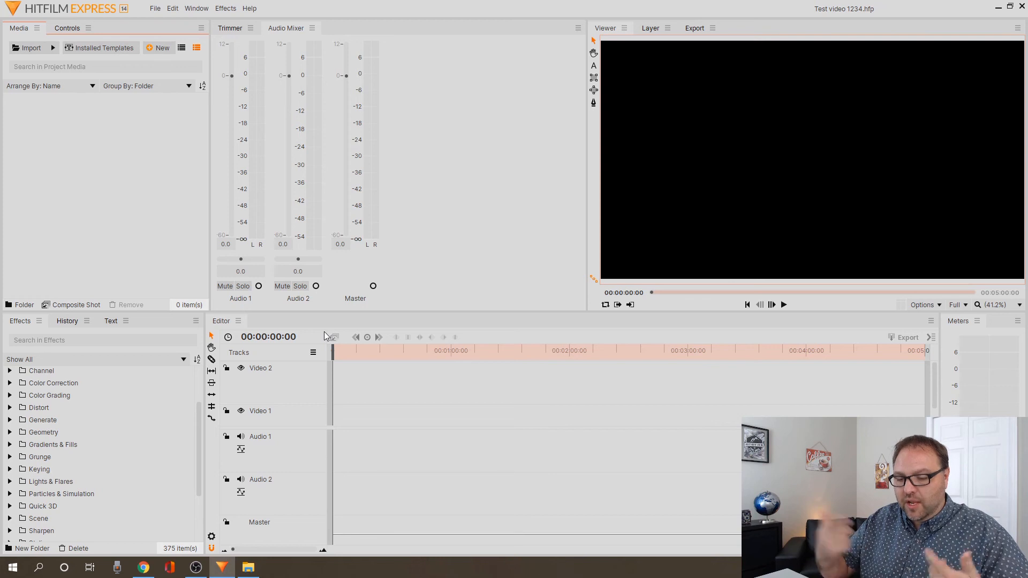
pyautogui.click(156, 9)
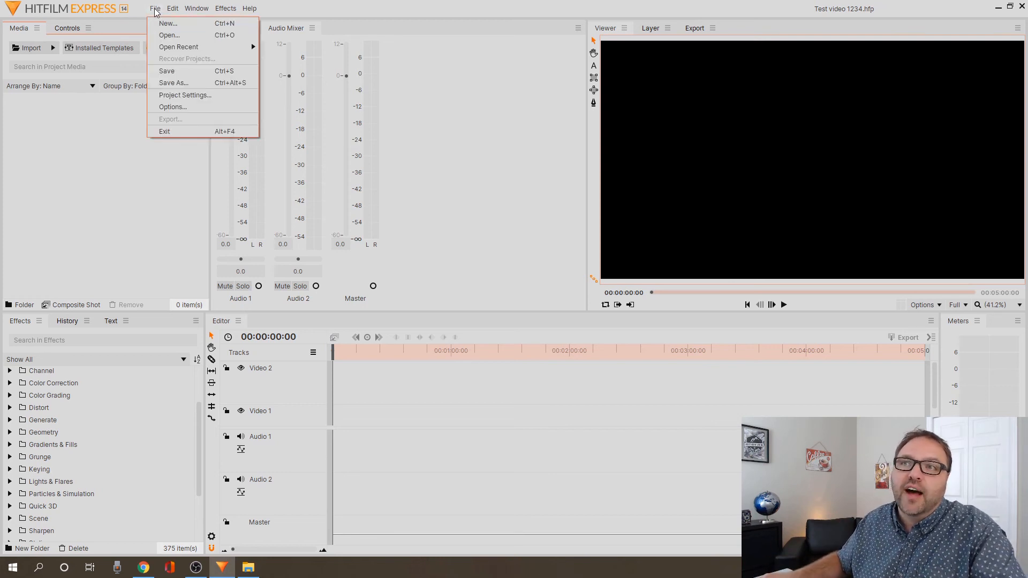
pyautogui.click(490, 96)
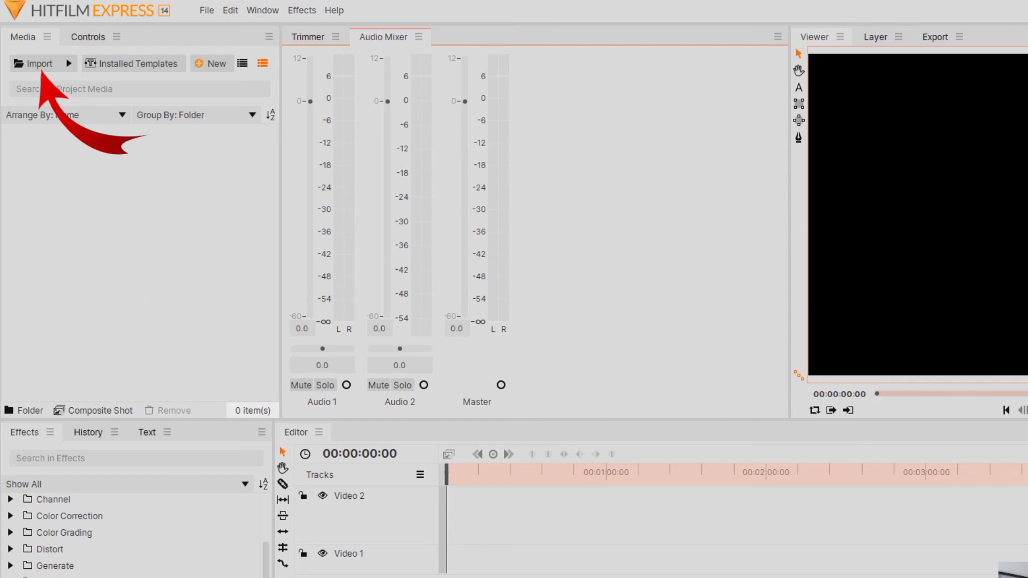
# - Import GH010414.MP4 through GH010417.MP4, GOPR0421.JPG and On_the_Bach.mp3 from the Video Files folder into the project media
pyautogui.click(46, 68)
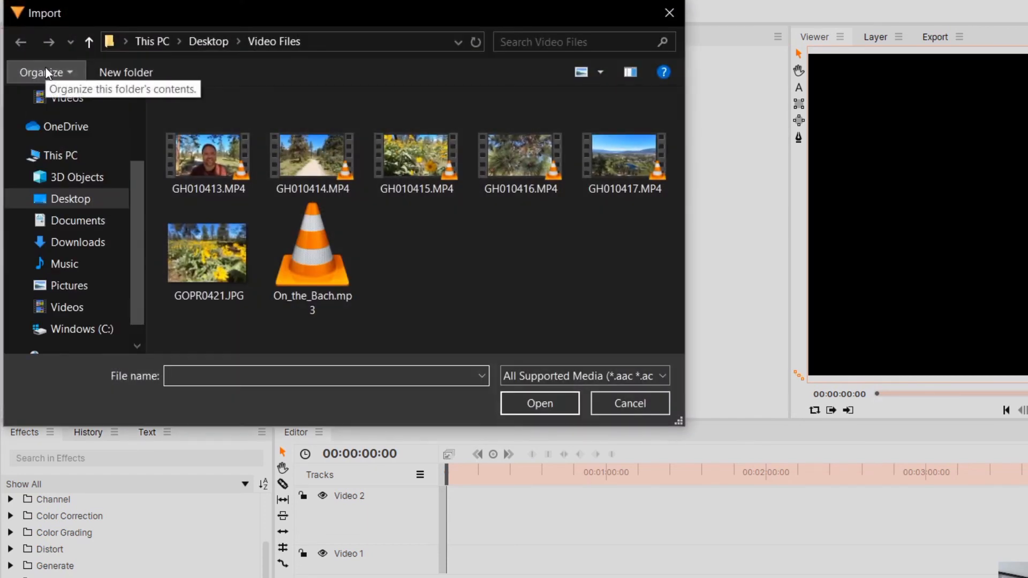
pyautogui.moveTo(323, 7); pyautogui.dragTo(657, 62)
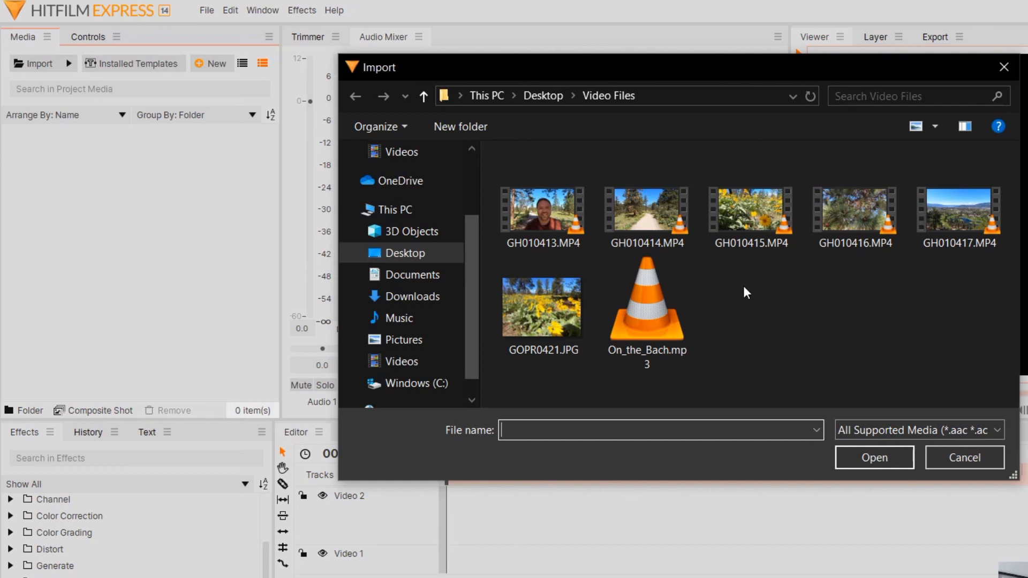
pyautogui.click(648, 215)
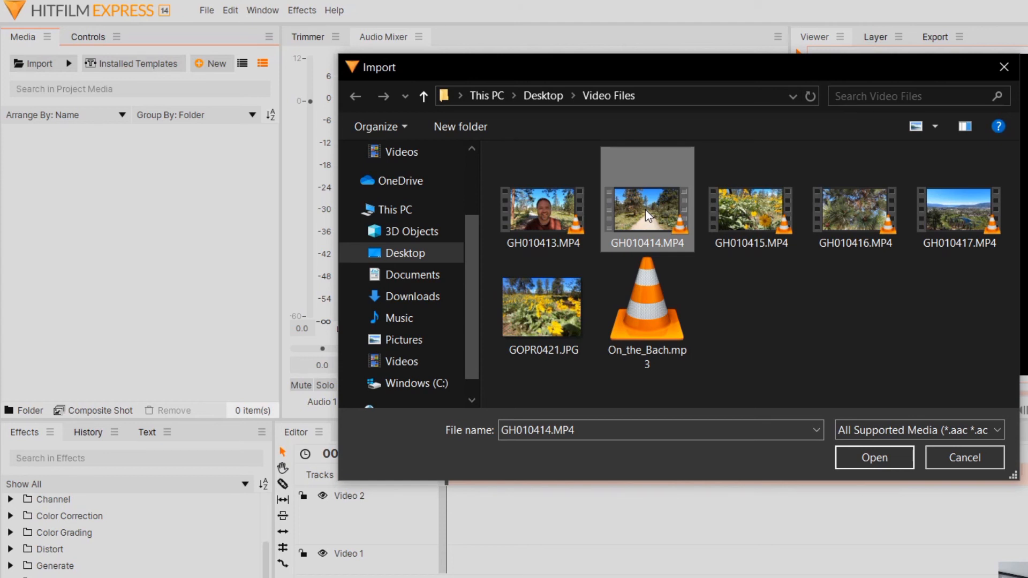
pyautogui.hotkey('shift', 'Right')
pyautogui.hotkey('shift', 'Right')
pyautogui.hotkey('shift', 'Right')
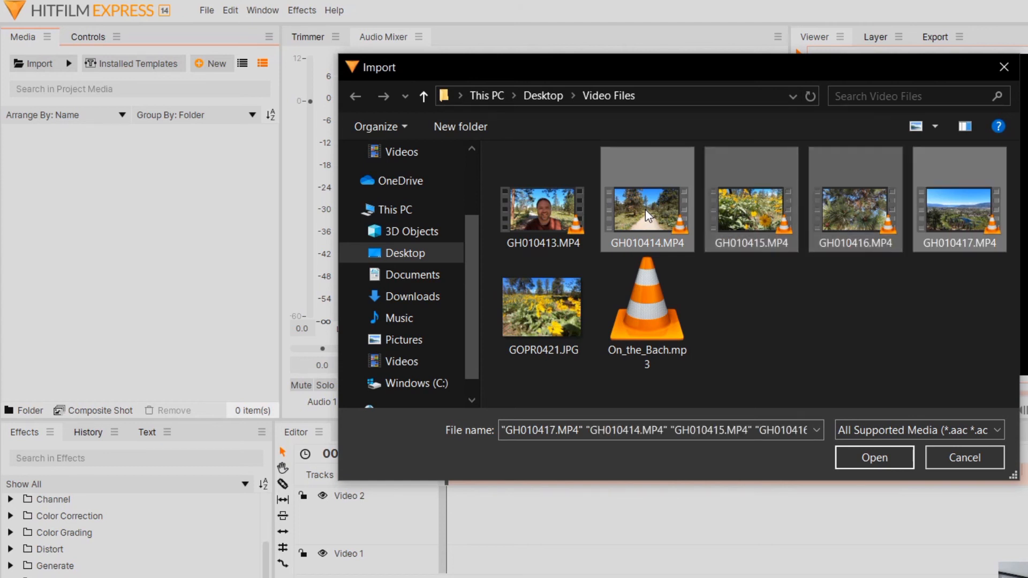
pyautogui.hotkey('shift', 'Right')
pyautogui.hotkey('shift', 'Right')
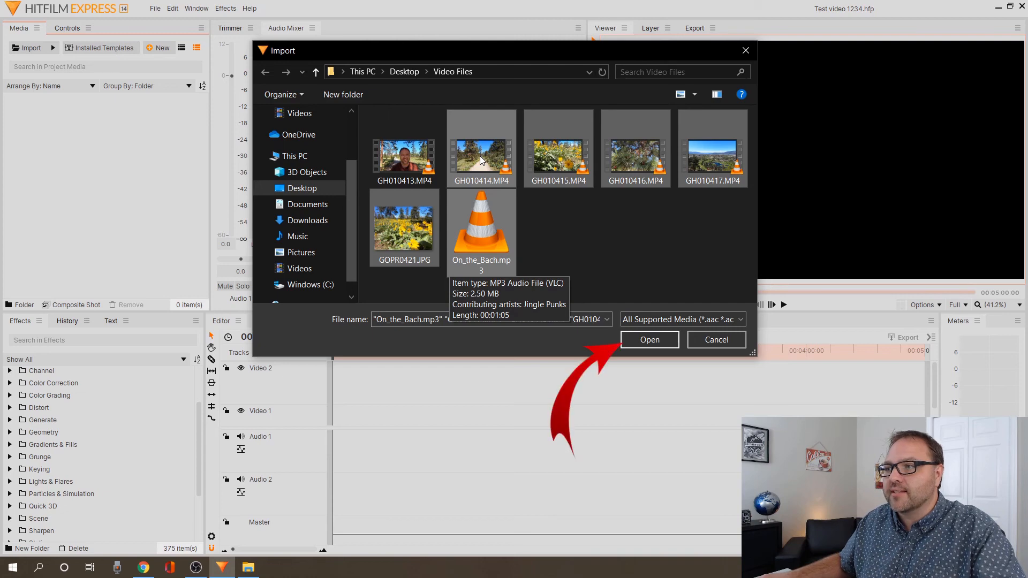
pyautogui.click(670, 340)
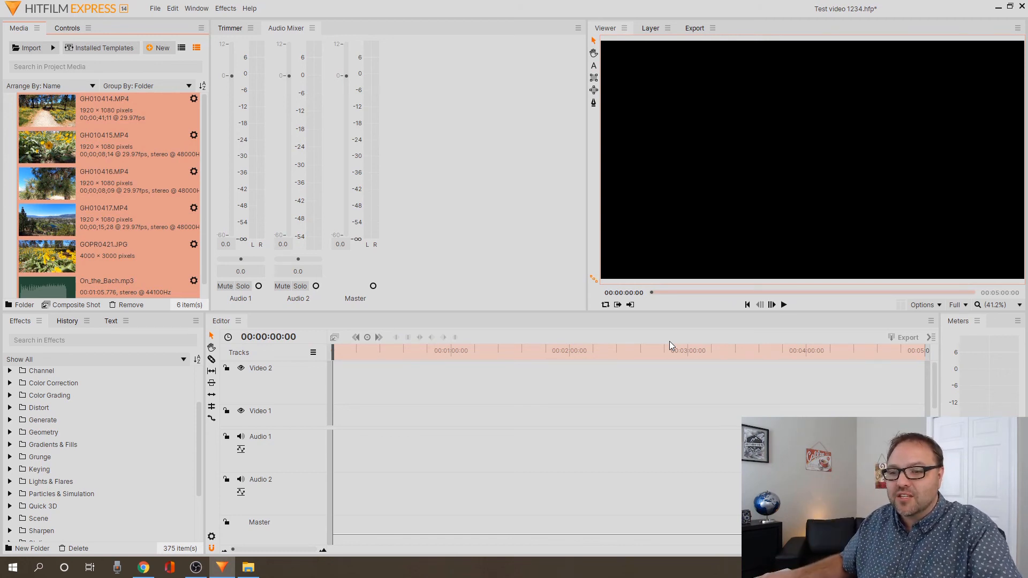
# - Switch to File Explorer, add GH010413.MP4 from the Video Files folder to the project media and close the folder window
pyautogui.click(248, 568)
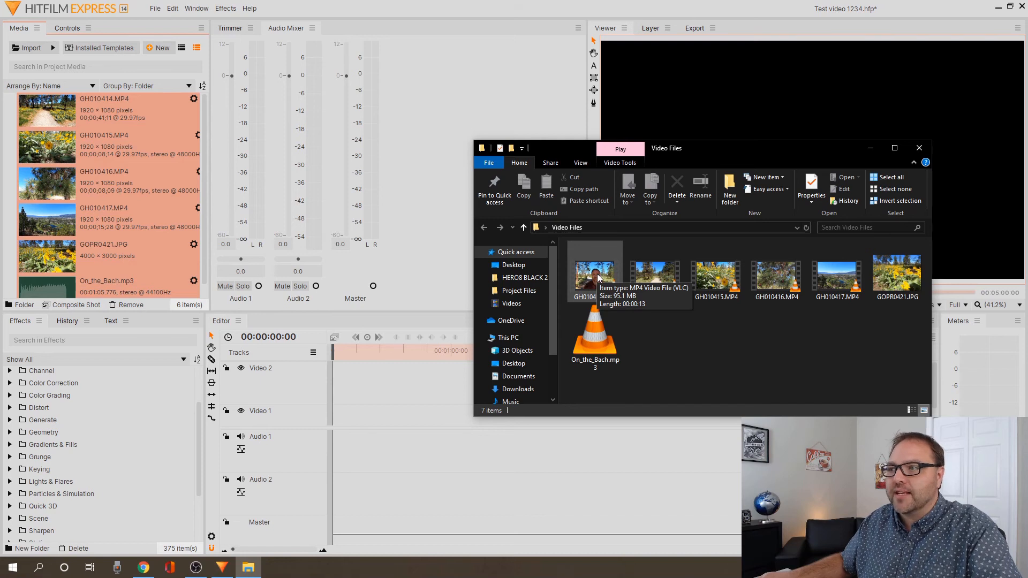
pyautogui.moveTo(606, 274); pyautogui.dragTo(141, 198)
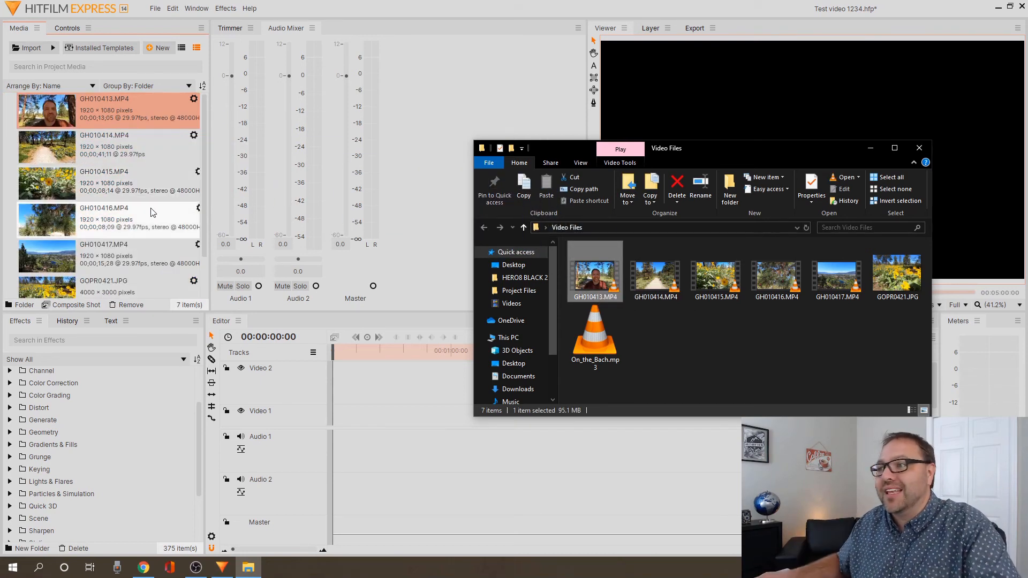
pyautogui.click(920, 149)
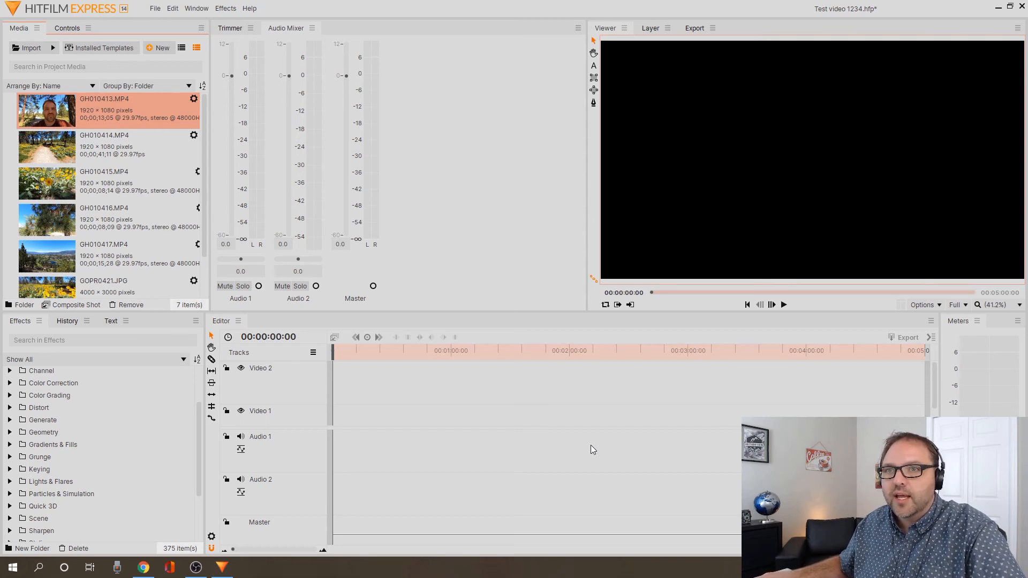
# - Show the Trimmer instead of the Audio Mixer and load the GH010414.MP4 clip into it
pyautogui.click(232, 31)
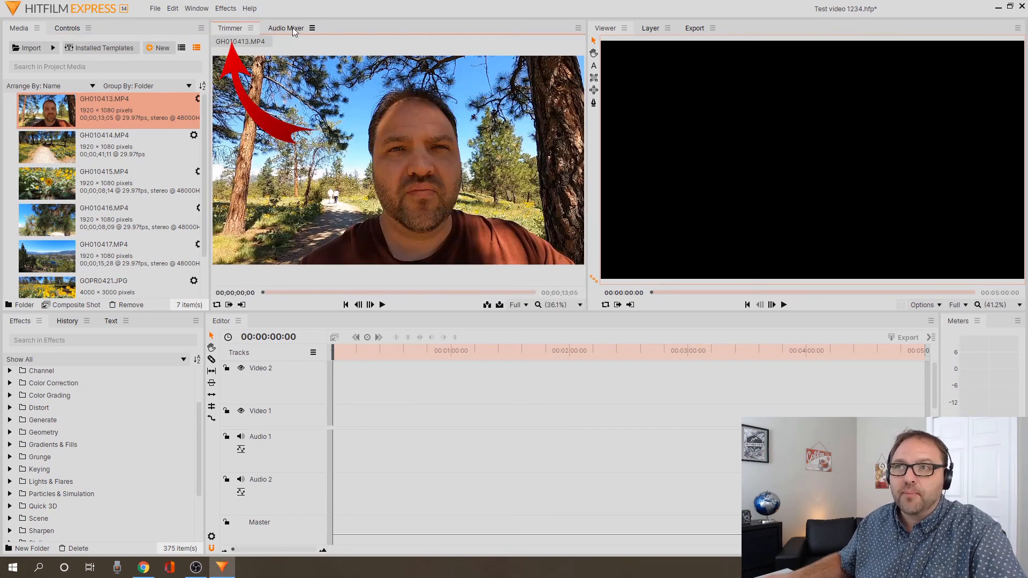
pyautogui.click(289, 30)
pyautogui.click(236, 29)
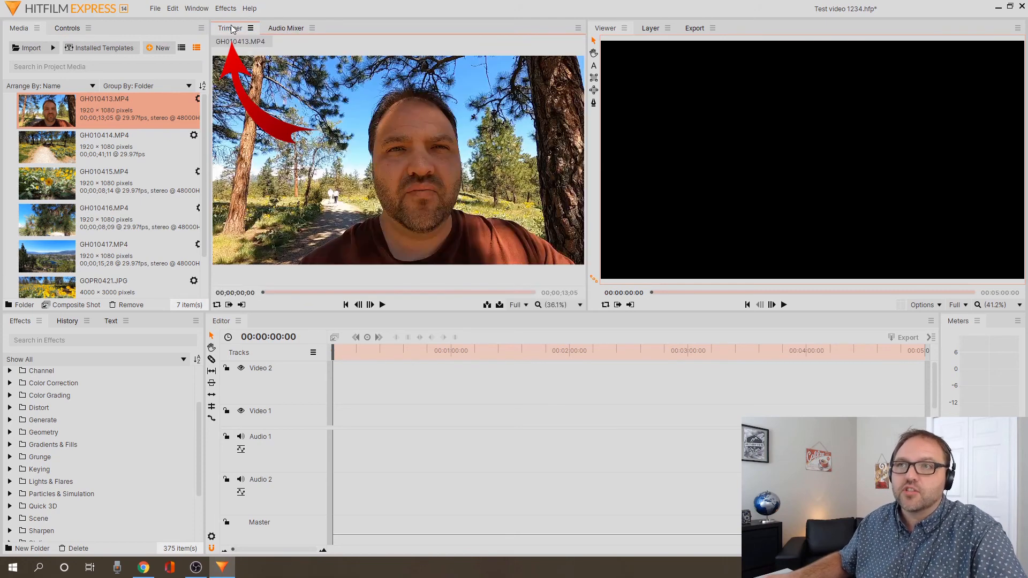
pyautogui.click(129, 157)
pyautogui.click(126, 168)
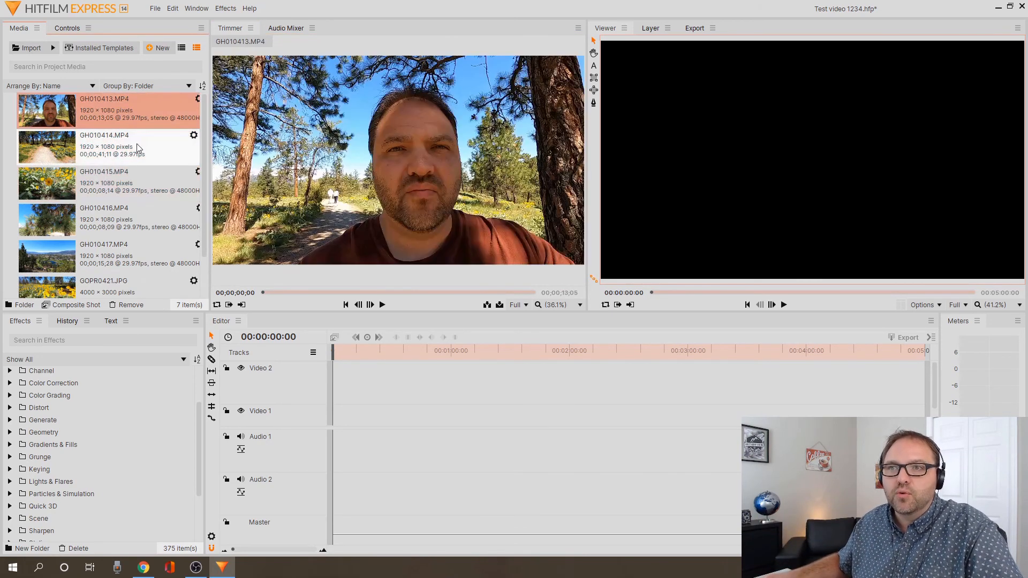
pyautogui.click(137, 180)
pyautogui.click(132, 150)
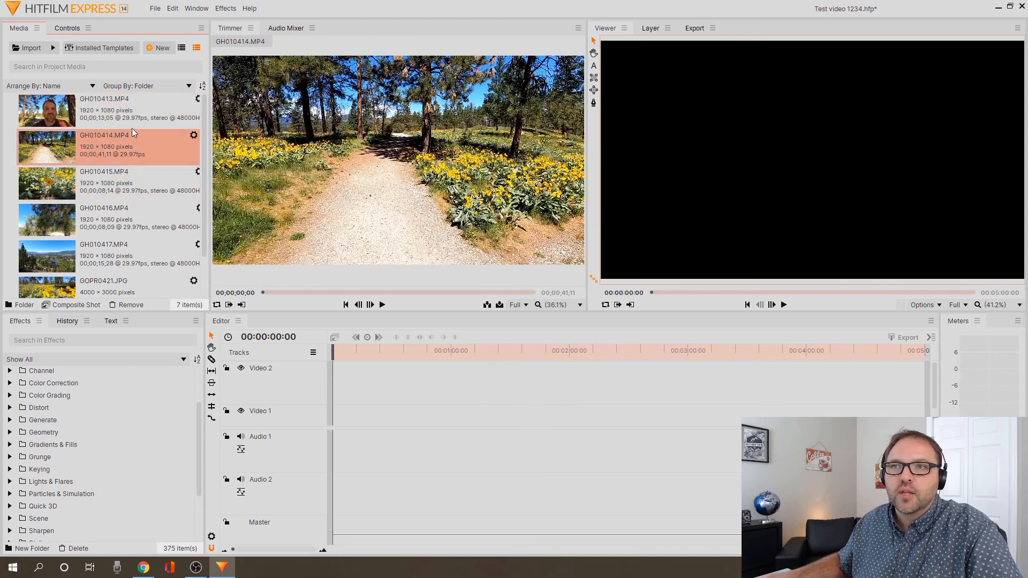
pyautogui.click(132, 119)
pyautogui.click(128, 145)
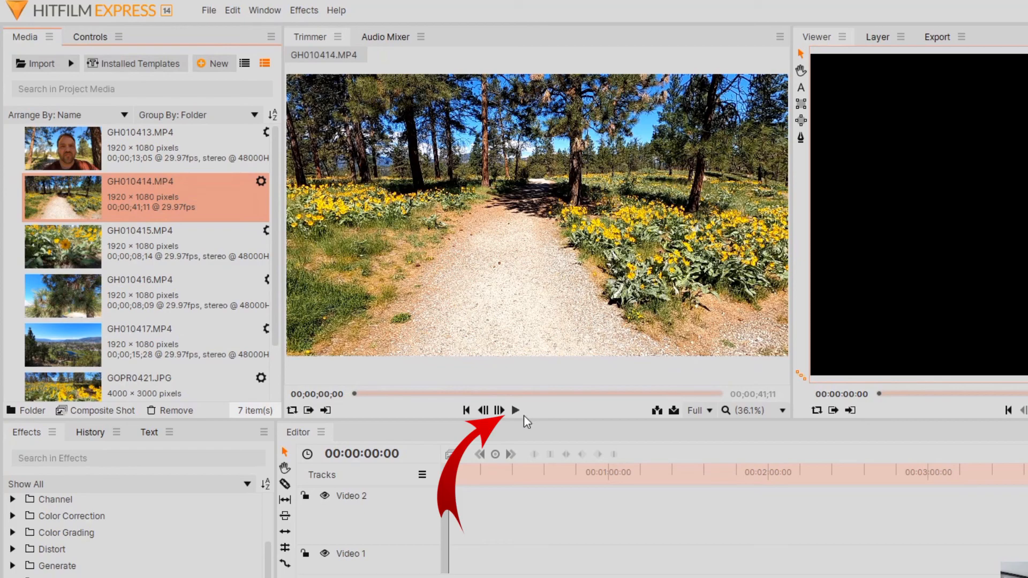
# - Preview GH010414.MP4 in the Trimmer and set its in point at 00;00;01;11
pyautogui.click(515, 411)
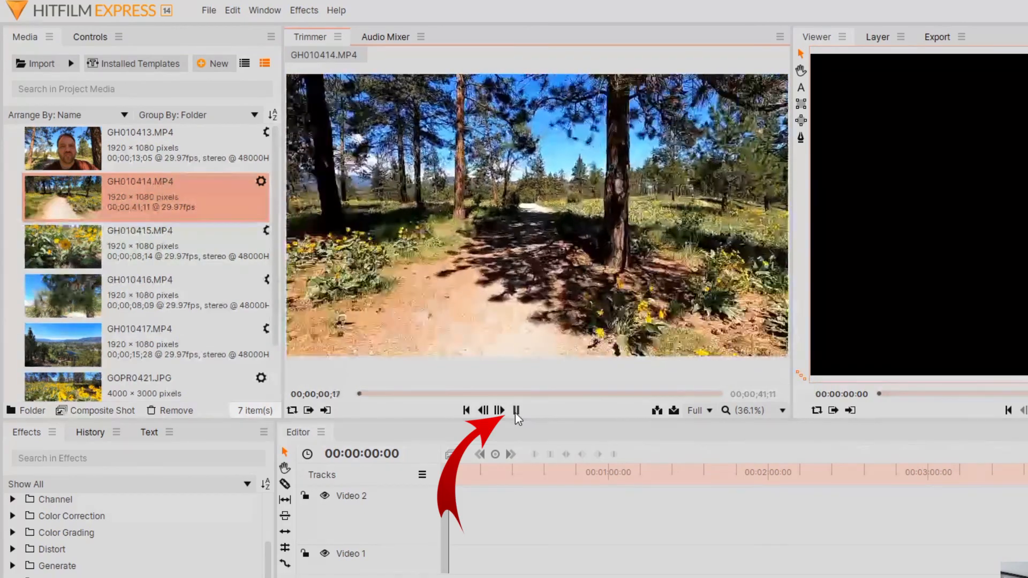
pyautogui.click(516, 411)
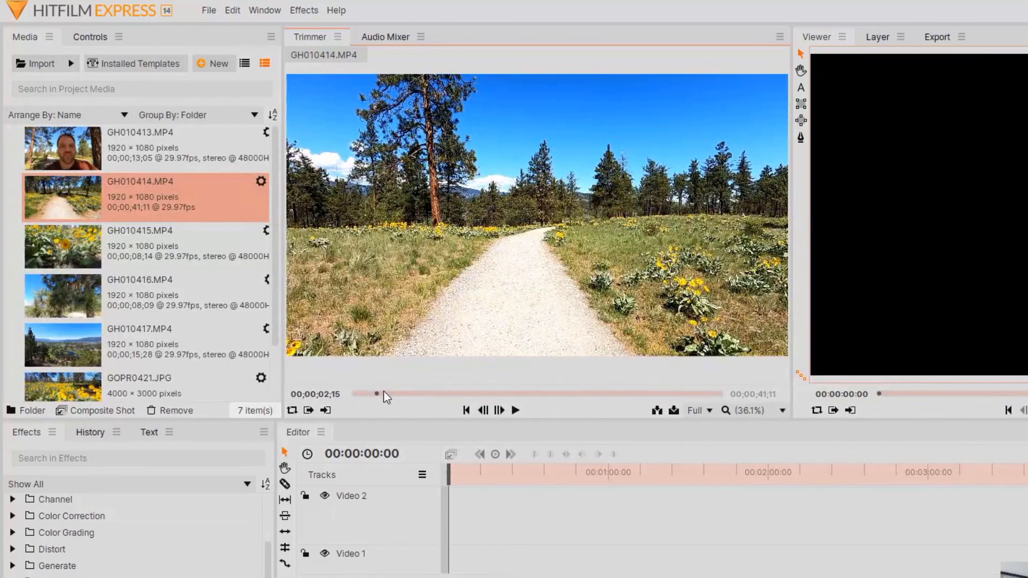
pyautogui.moveTo(377, 394); pyautogui.dragTo(366, 394)
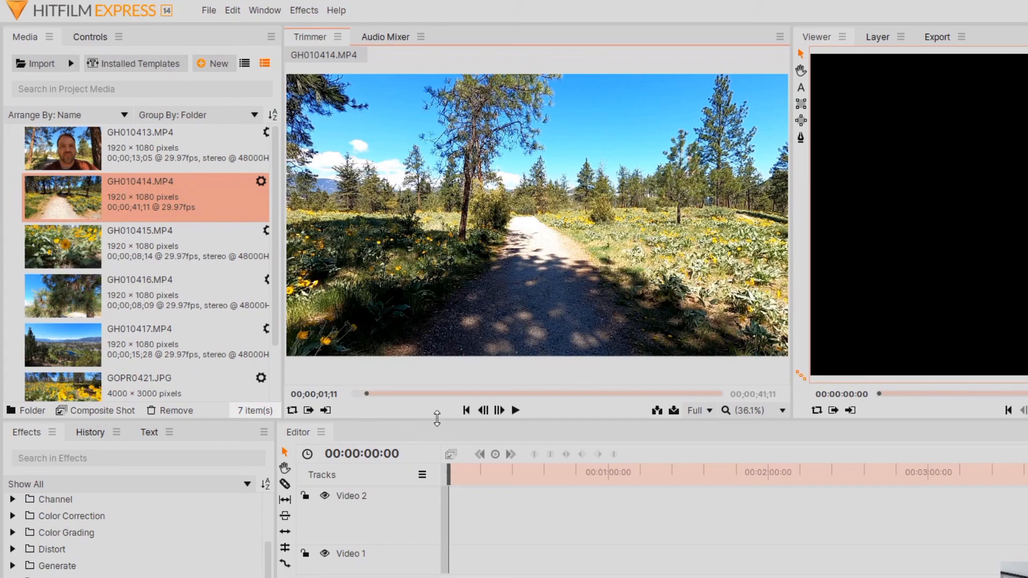
pyautogui.click(515, 410)
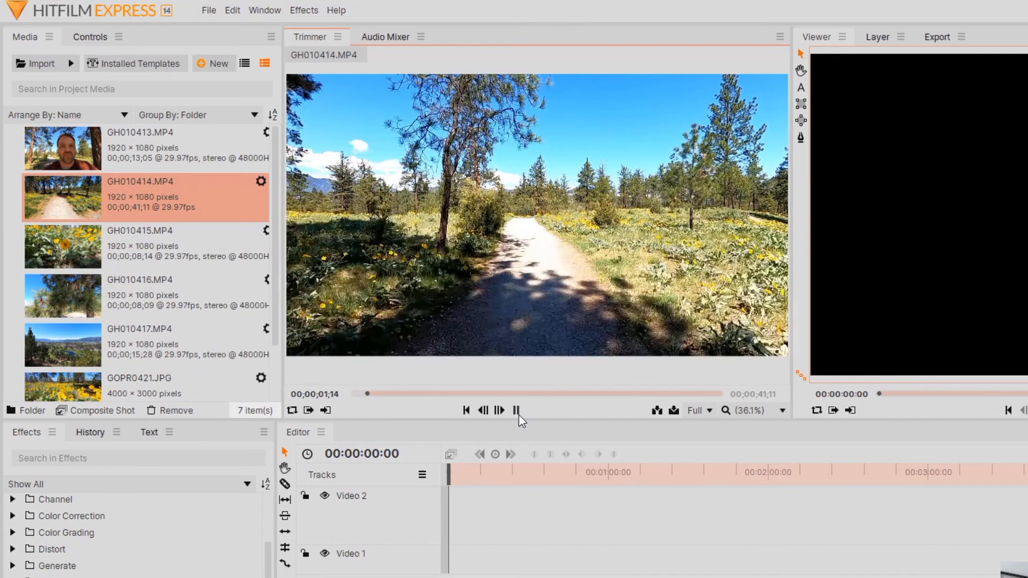
pyautogui.click(516, 411)
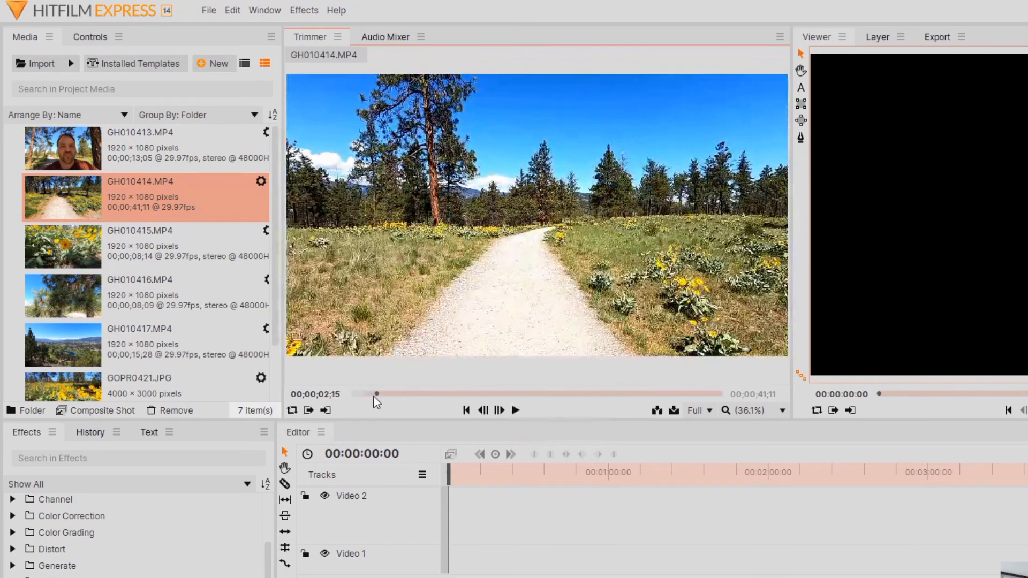
# - Set the out point of GH010414.MP4 at 00;00;40;16 and insert the trimmed clip at the start of the Video 1 track
pyautogui.moveTo(378, 395)
pyautogui.mouseDown()
pyautogui.moveTo(509, 390)
pyautogui.moveTo(712, 406)
pyautogui.mouseUp()
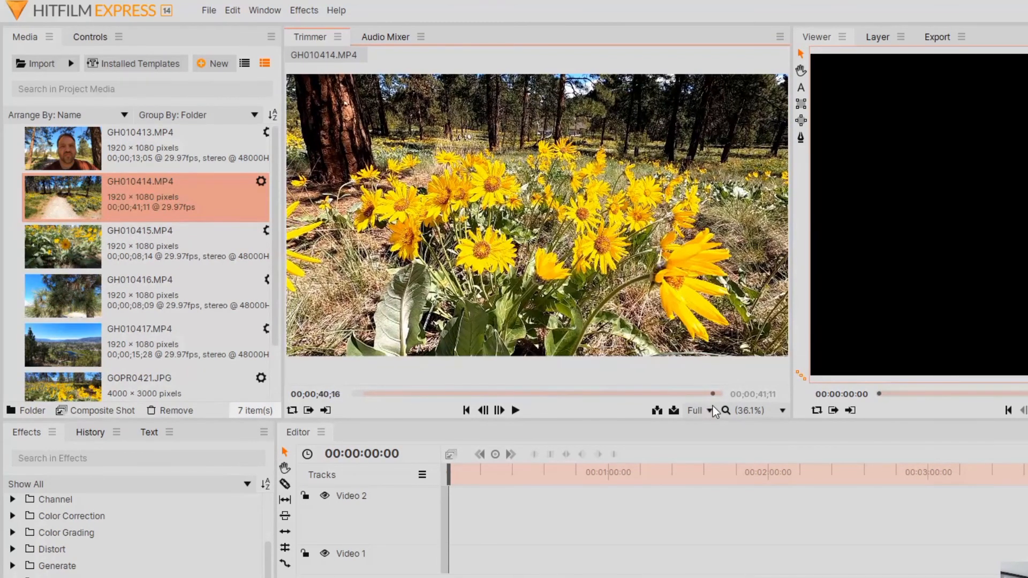
pyautogui.click(330, 412)
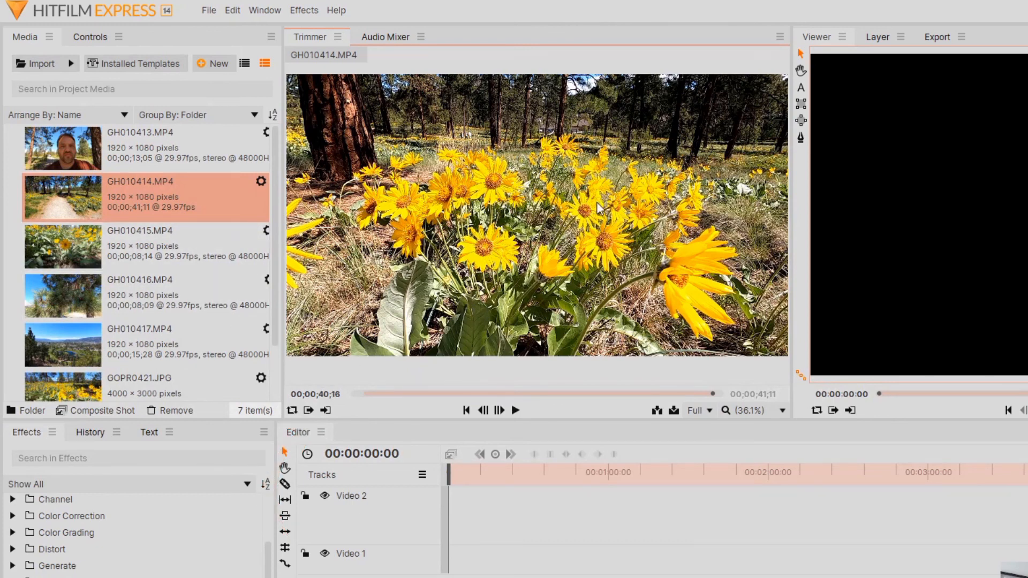
pyautogui.click(657, 411)
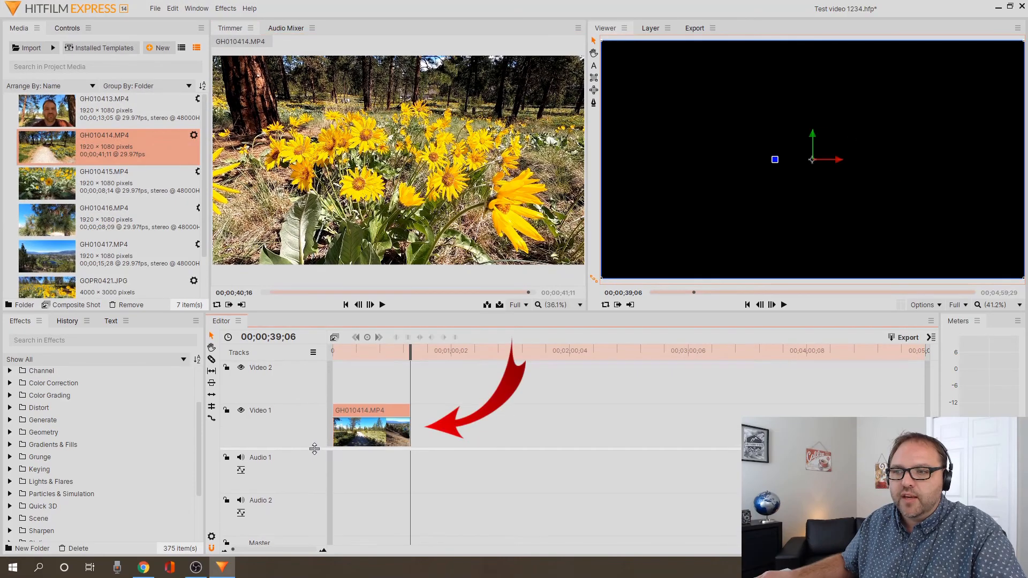
# - Move the GH010414.MP4 clip along the Video 1 track so that it starts at about 00;00;45;00
pyautogui.moveTo(370, 405); pyautogui.dragTo(415, 407)
pyautogui.click(382, 346)
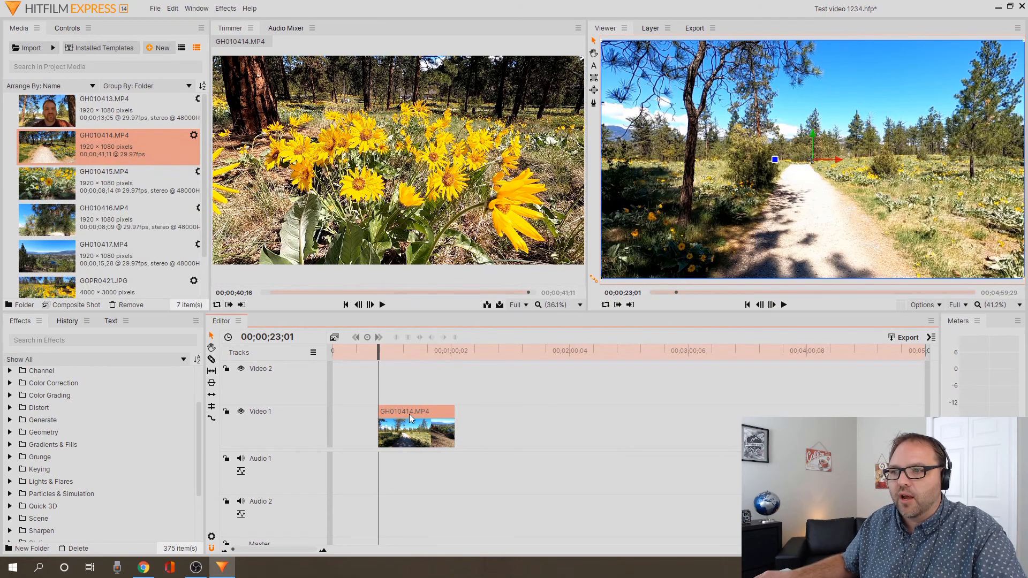
pyautogui.moveTo(406, 408); pyautogui.dragTo(457, 413)
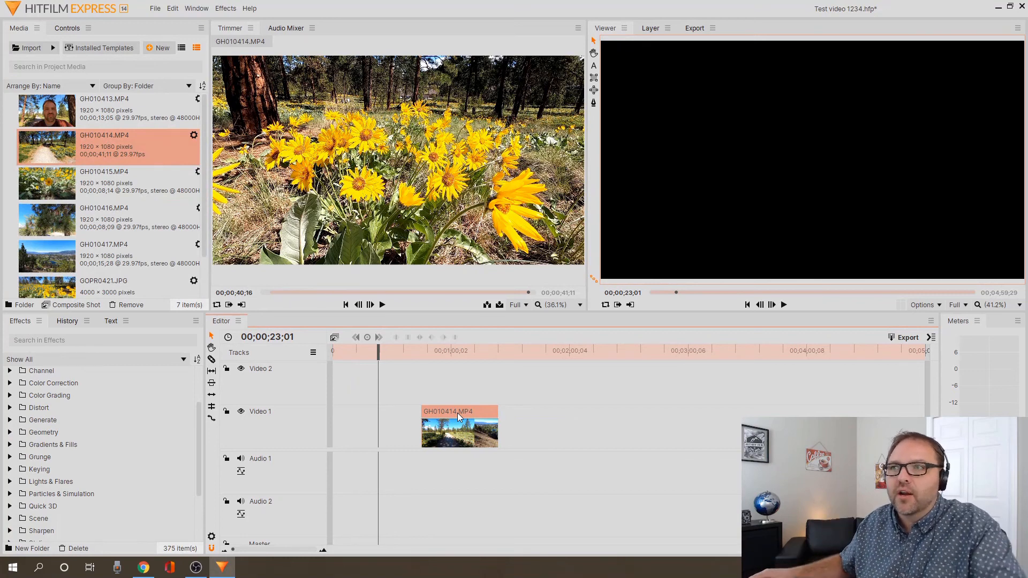
# - Place the whole GH010413.MP4 clip, with its linked audio, at the start of the Video 1 and Audio 1 tracks
pyautogui.click(105, 114)
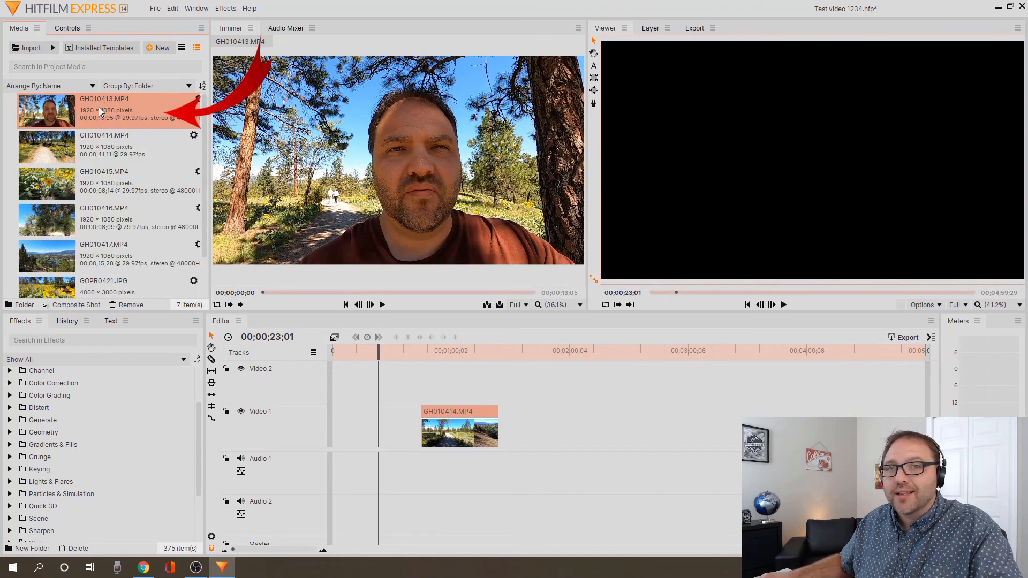
pyautogui.moveTo(100, 111); pyautogui.dragTo(246, 204)
pyautogui.moveTo(302, 277); pyautogui.dragTo(337, 432)
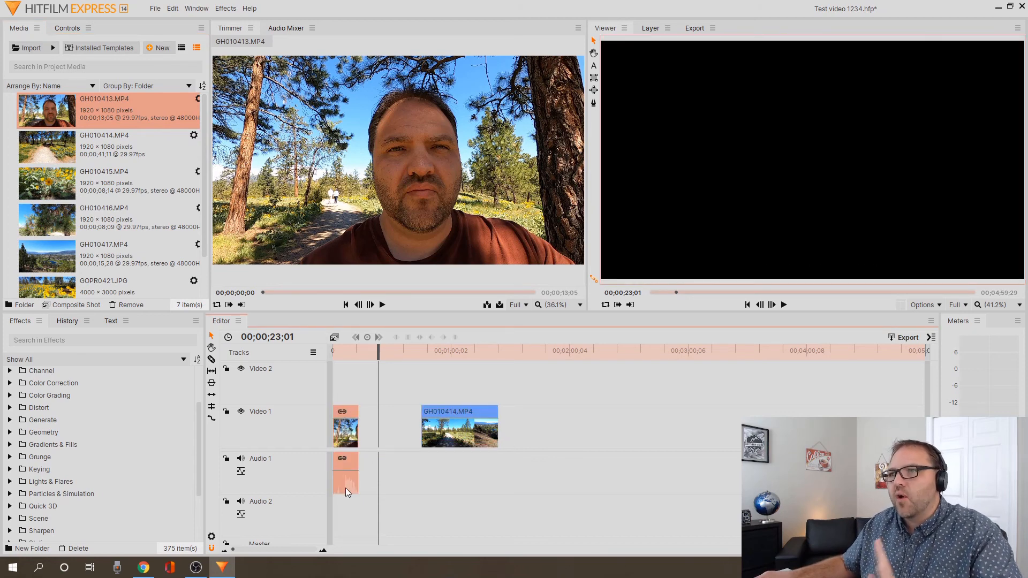
# - Examine the GH010413.MP4 waveform and play the clip to find where the speech begins, parking the playhead at 00;00;05;16
pyautogui.moveTo(233, 549); pyautogui.dragTo(239, 549)
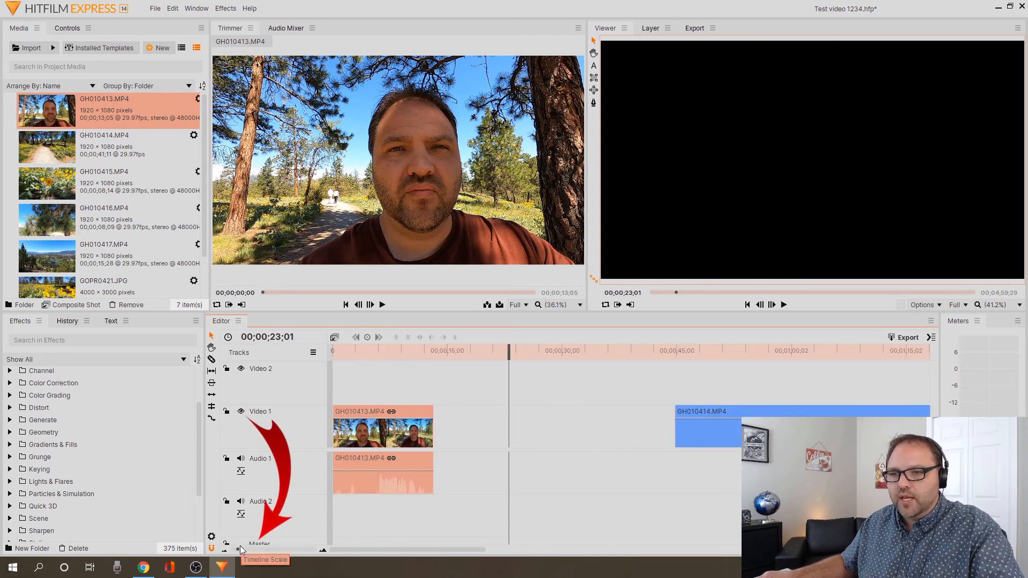
pyautogui.moveTo(238, 551)
pyautogui.mouseDown()
pyautogui.moveTo(247, 553)
pyautogui.moveTo(236, 552)
pyautogui.mouseUp()
pyautogui.moveTo(437, 352); pyautogui.dragTo(367, 352)
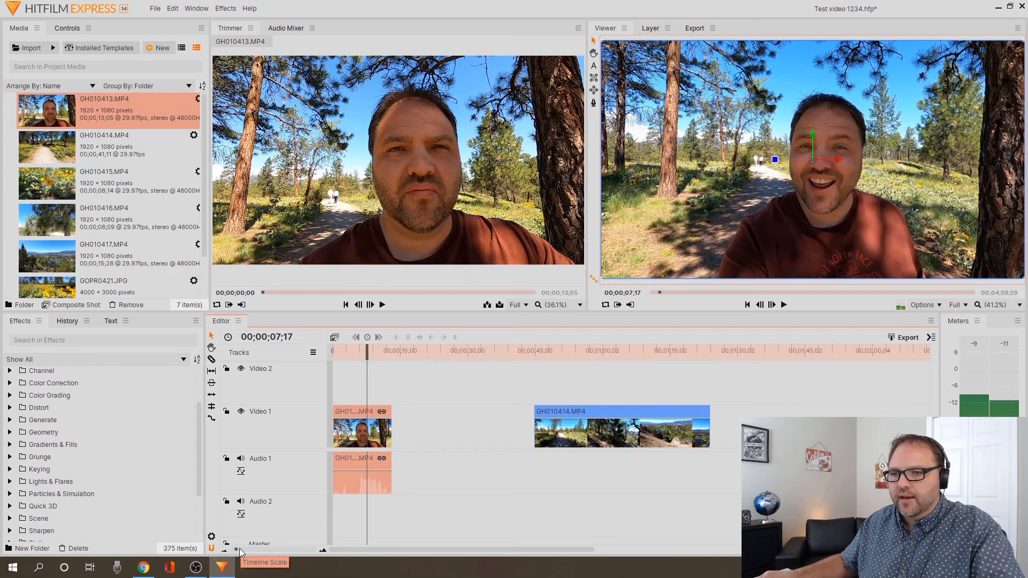
pyautogui.moveTo(237, 550); pyautogui.dragTo(243, 551)
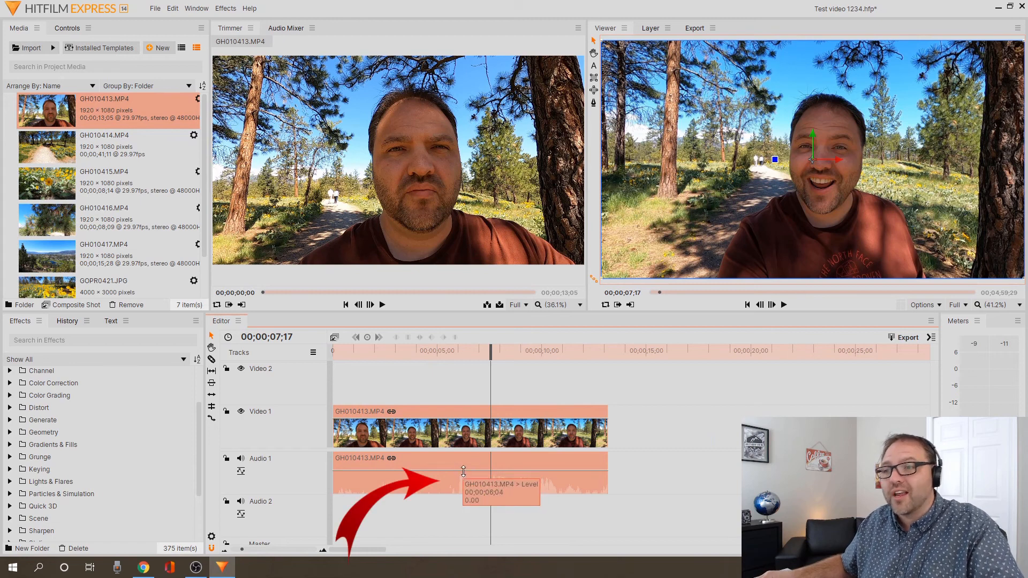
pyautogui.moveTo(451, 469)
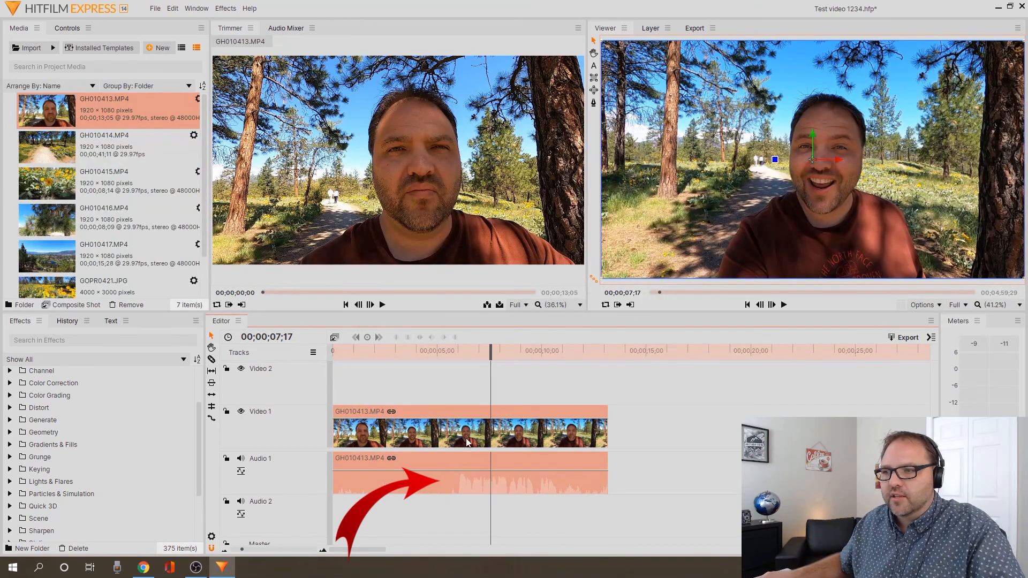
pyautogui.moveTo(497, 349); pyautogui.dragTo(445, 353)
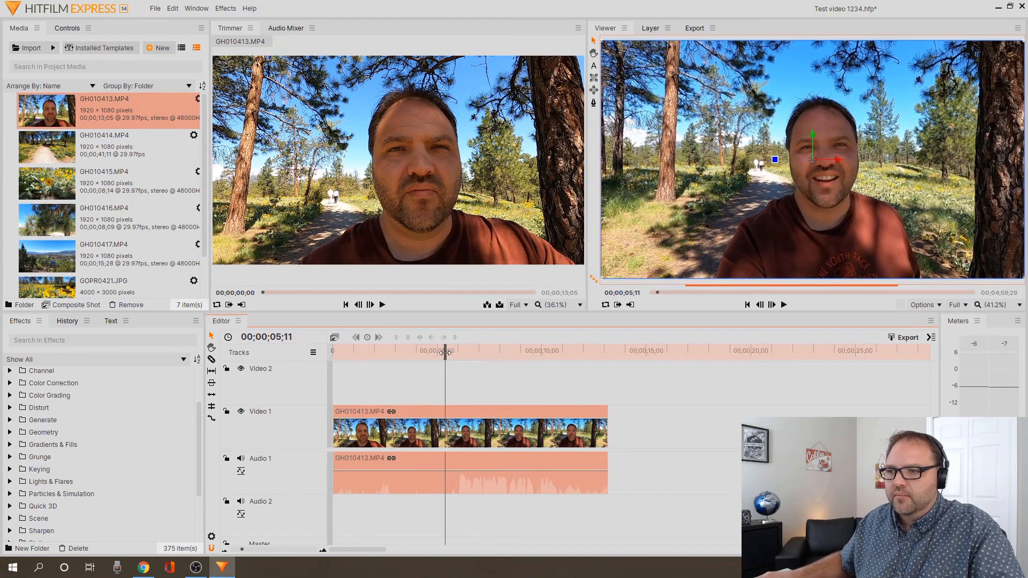
pyautogui.press('space')
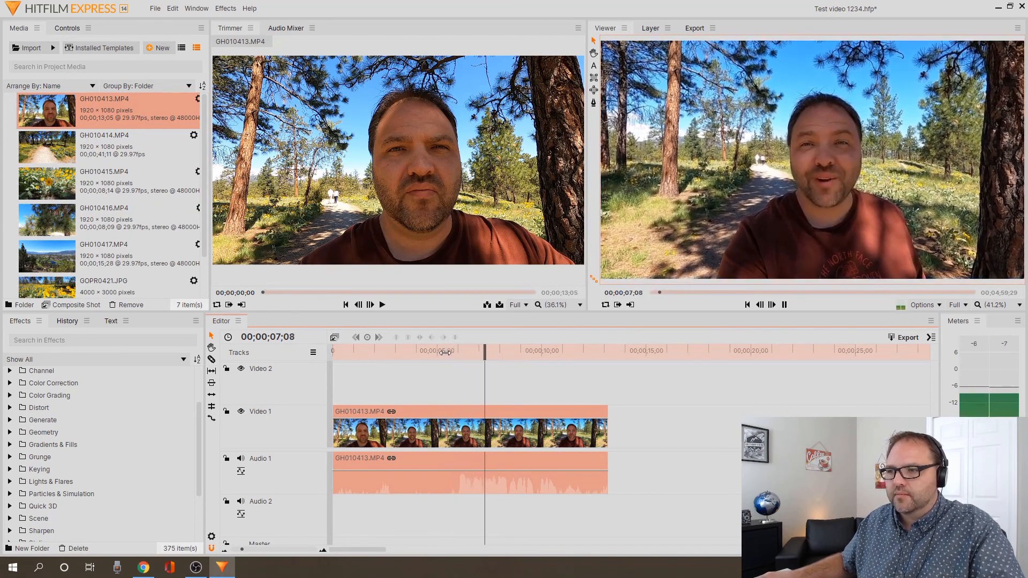
pyautogui.click(425, 493)
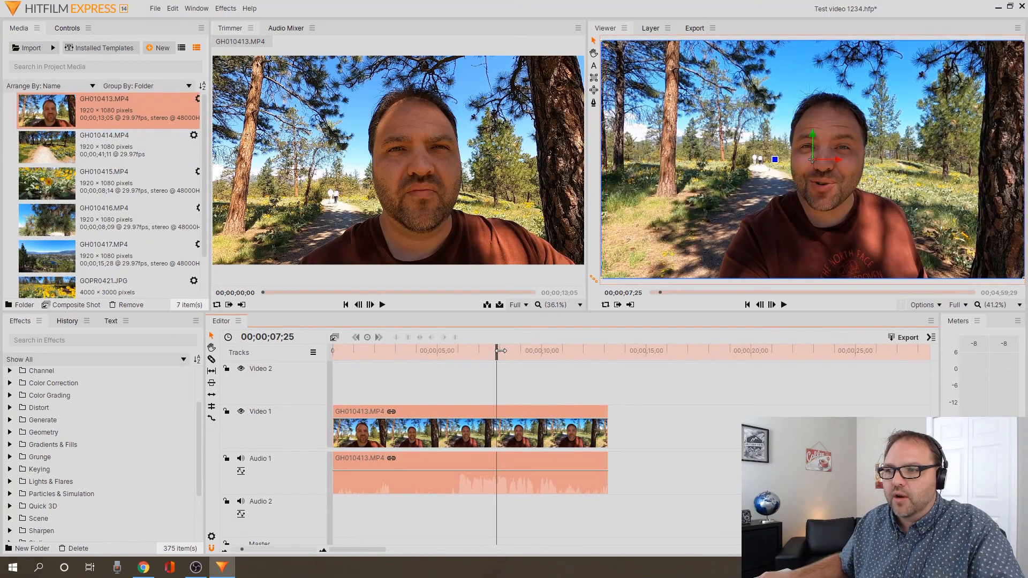
pyautogui.moveTo(501, 351); pyautogui.dragTo(453, 358)
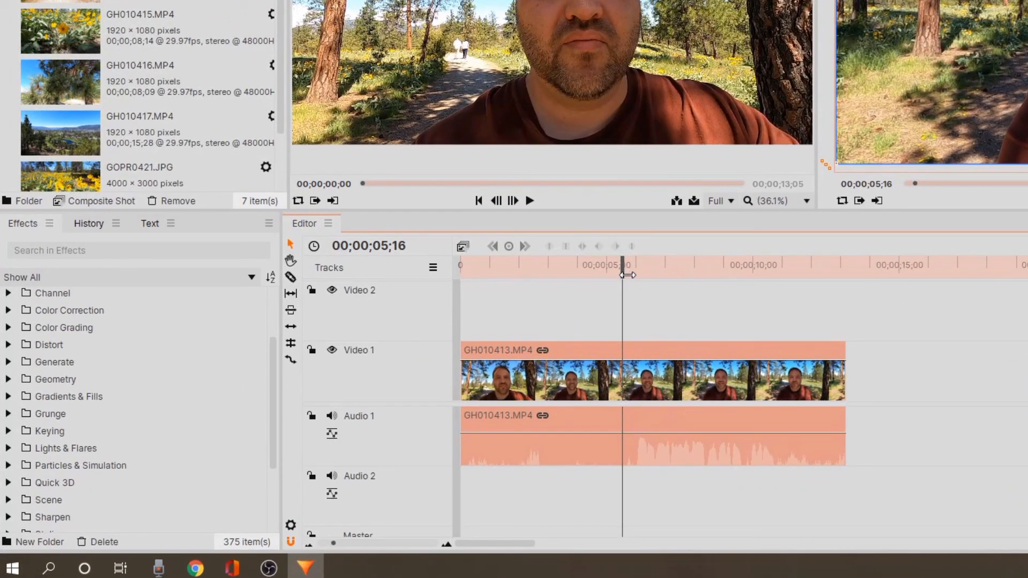
# - Slice GH010413.MP4 and its linked audio at 00;00;05;13, just before the speech
pyautogui.click(290, 279)
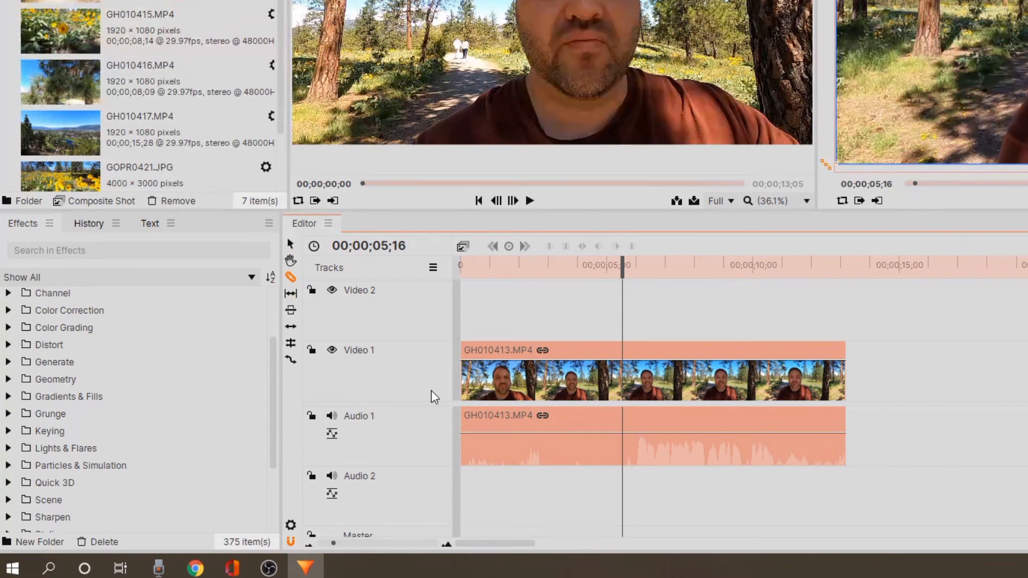
pyautogui.moveTo(622, 266)
pyautogui.mouseDown()
pyautogui.moveTo(637, 266)
pyautogui.moveTo(620, 267)
pyautogui.mouseUp()
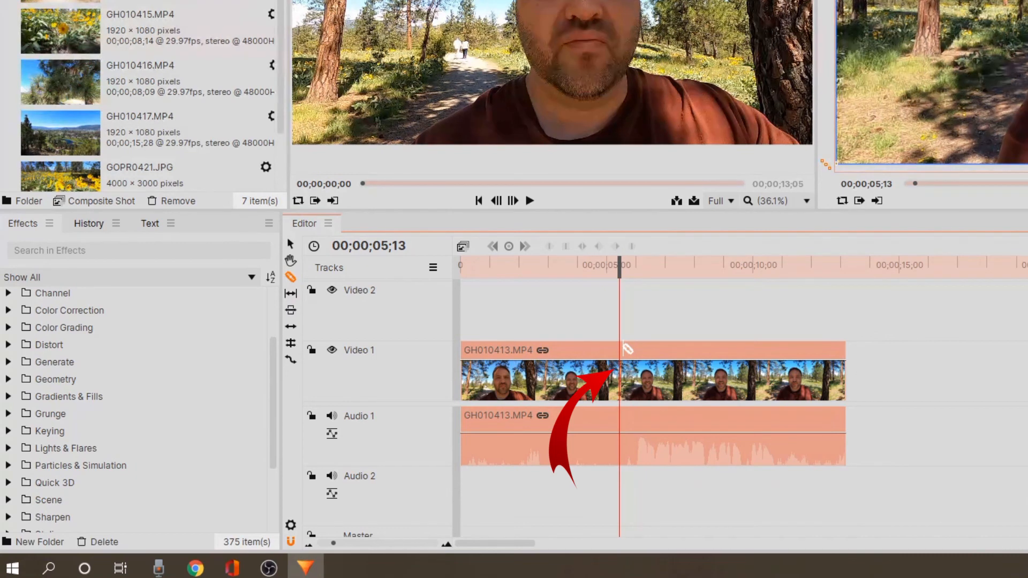
pyautogui.click(623, 347)
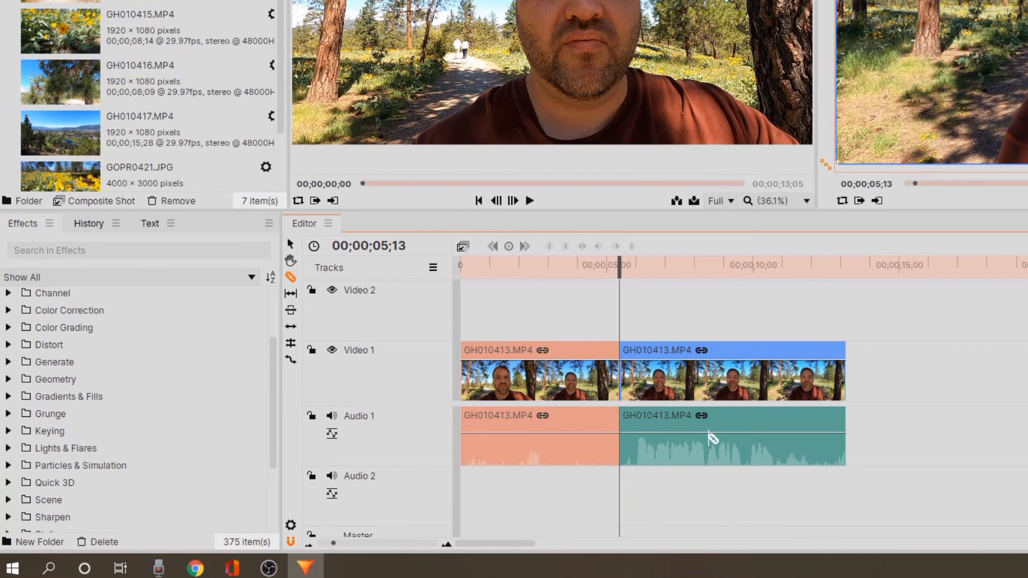
# - Delete the first piece of GH010413.MP4 and move the remaining piece and the playhead to the start of the timeline
pyautogui.click(292, 244)
pyautogui.click(729, 354)
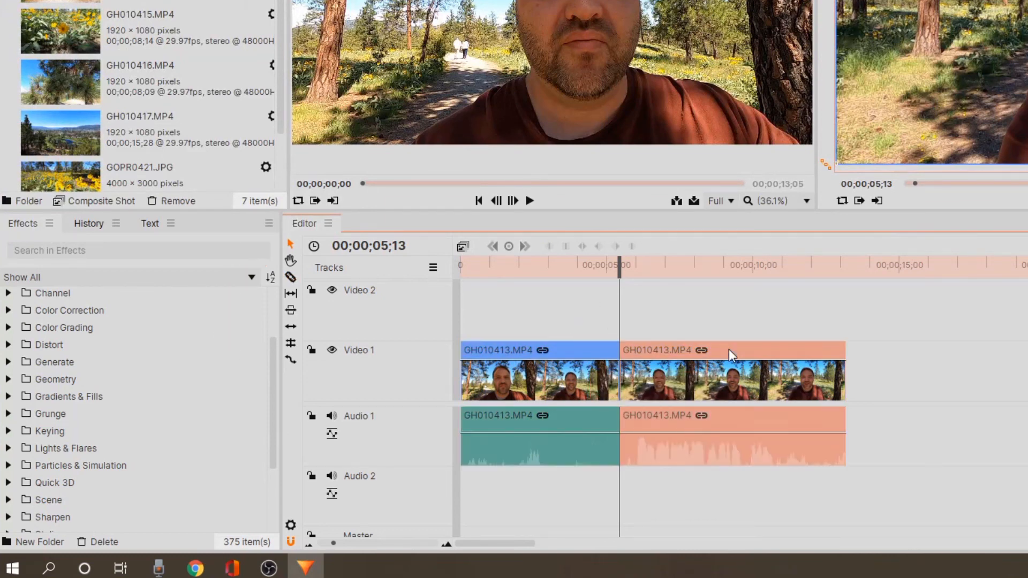
pyautogui.click(583, 353)
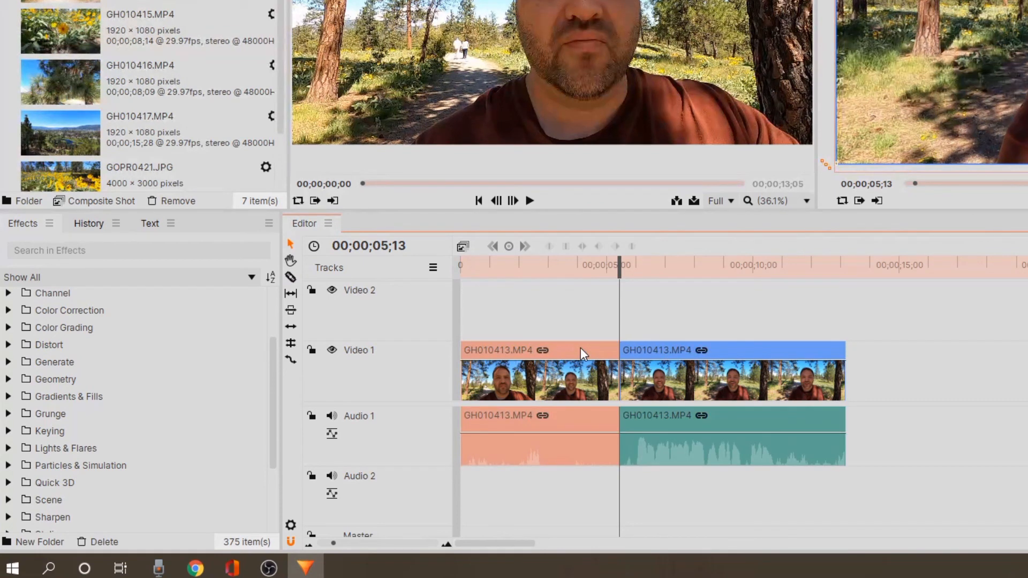
pyautogui.press('Delete')
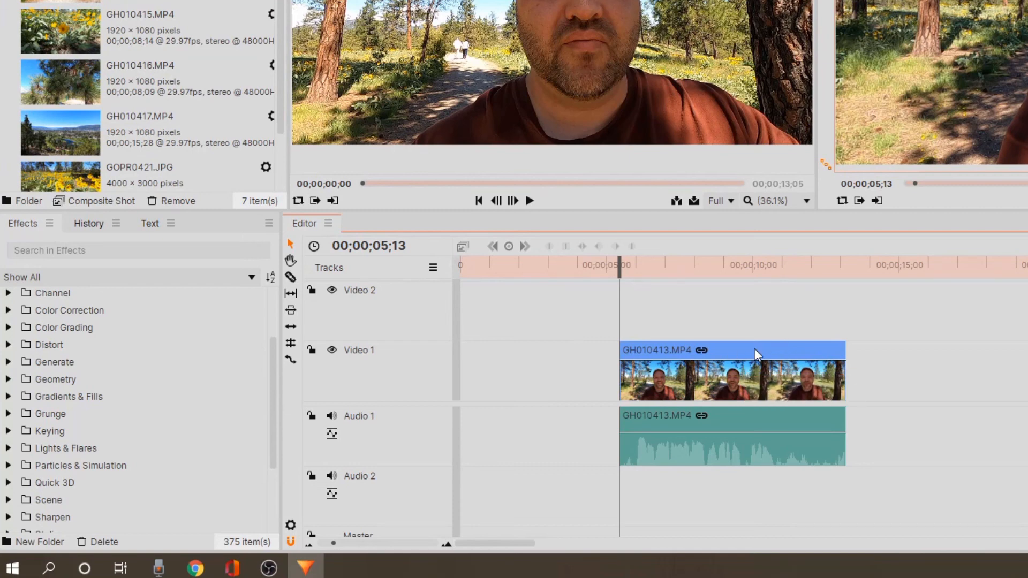
pyautogui.moveTo(756, 354); pyautogui.dragTo(593, 368)
pyautogui.moveTo(621, 266); pyautogui.dragTo(428, 272)
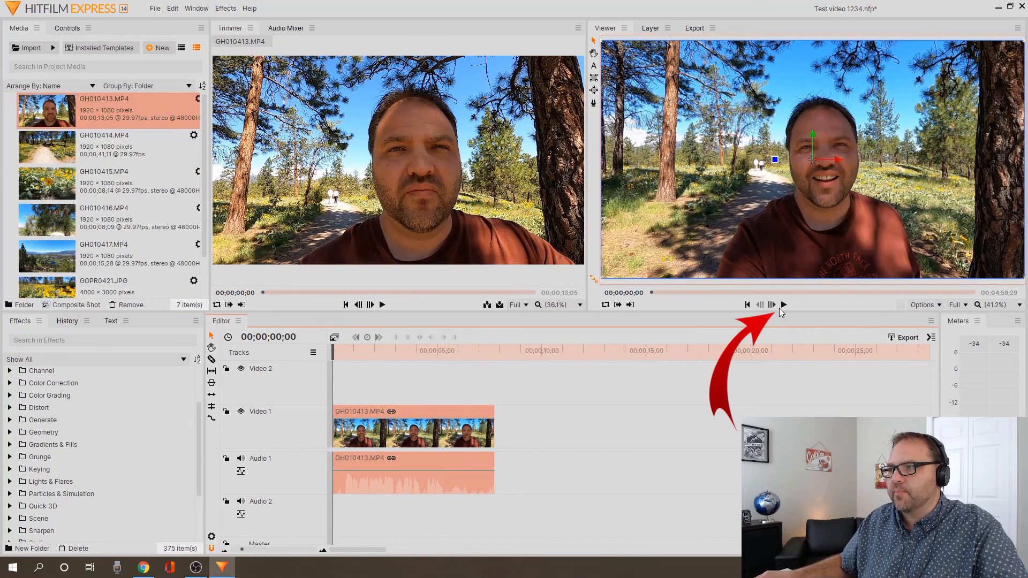
# - Show the Audio Mixer and play the timeline from the start, stopping at 00;00;05;24 after the speech
pyautogui.click(289, 28)
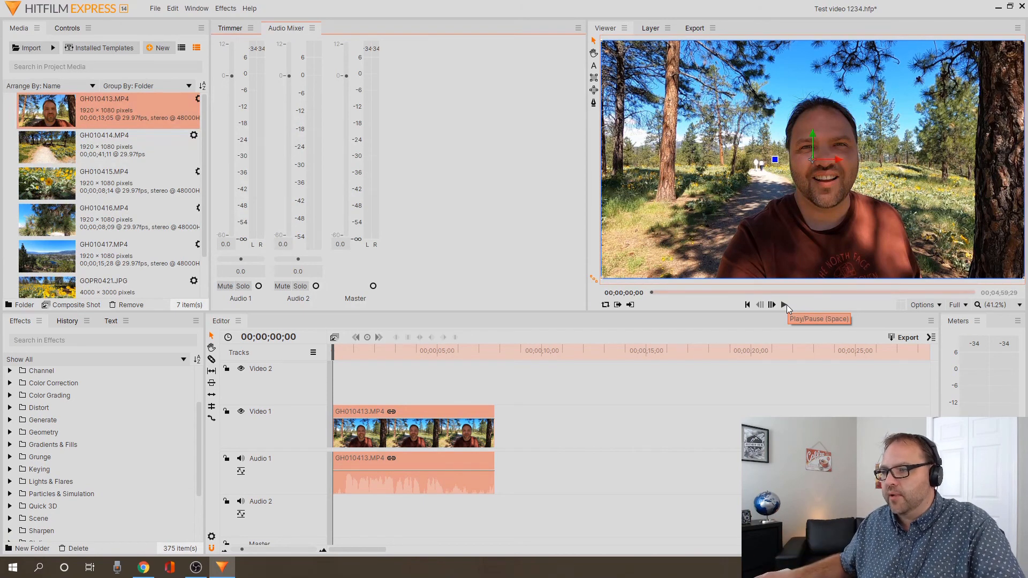
pyautogui.press('space')
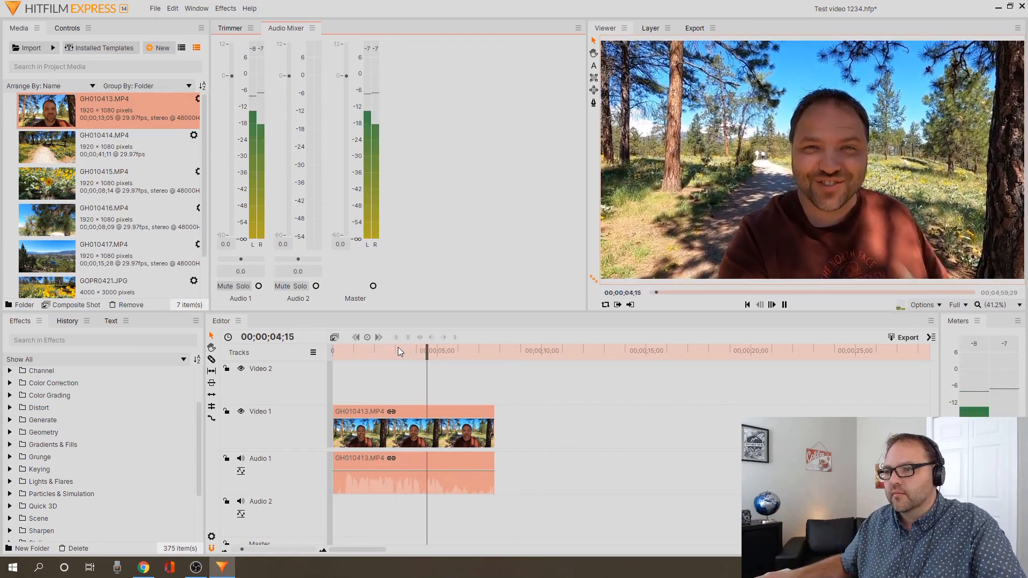
pyautogui.press('space')
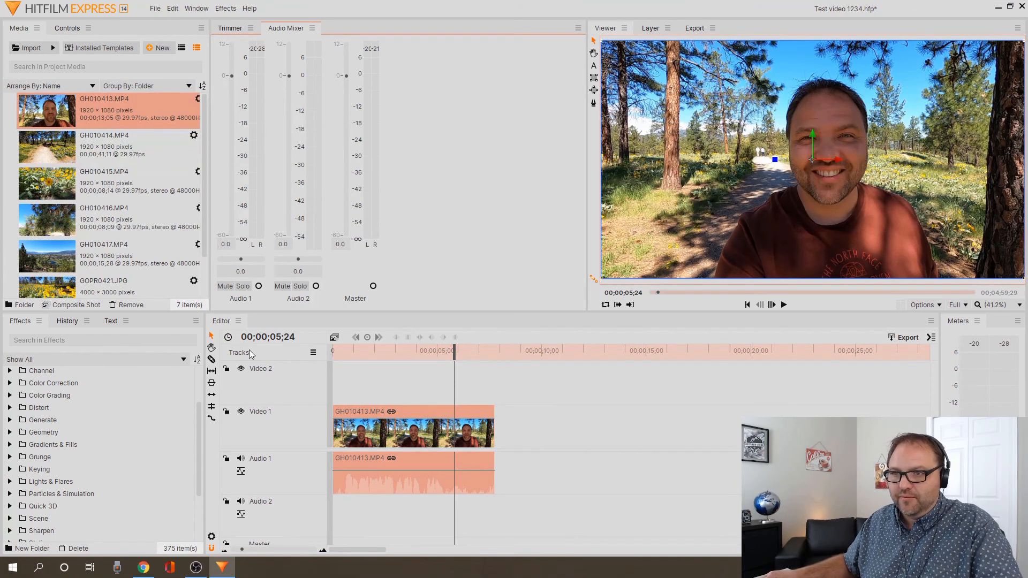
# - Slice GH010413.MP4 at 00;00;05;24 and delete the piece after the cut
pyautogui.click(211, 359)
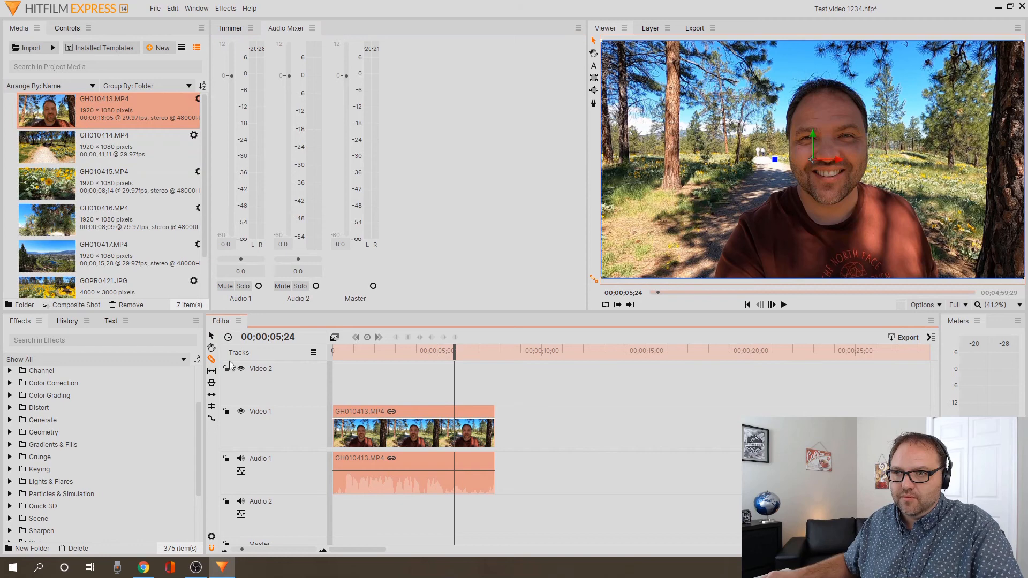
pyautogui.click(458, 411)
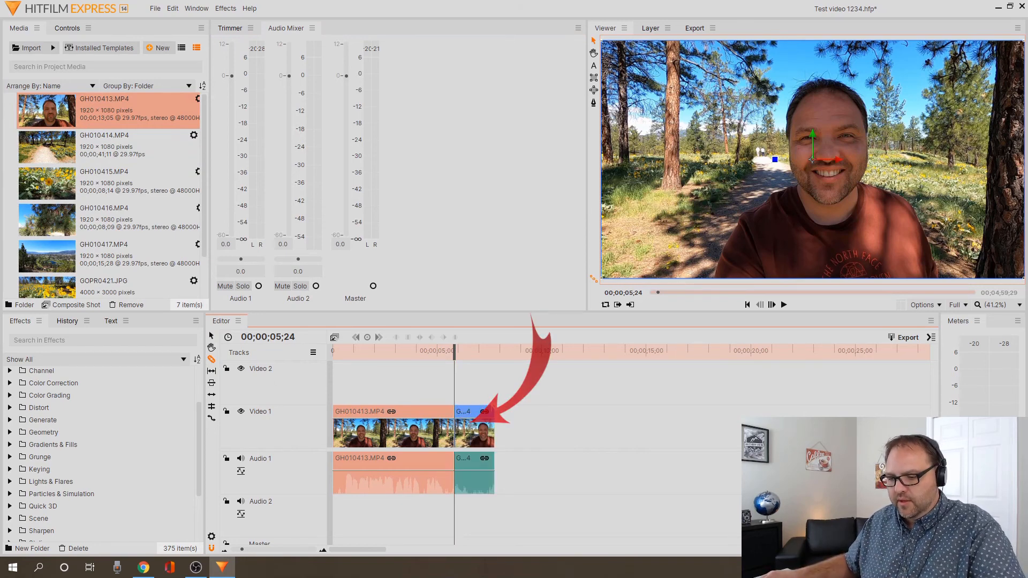
pyautogui.press('v')
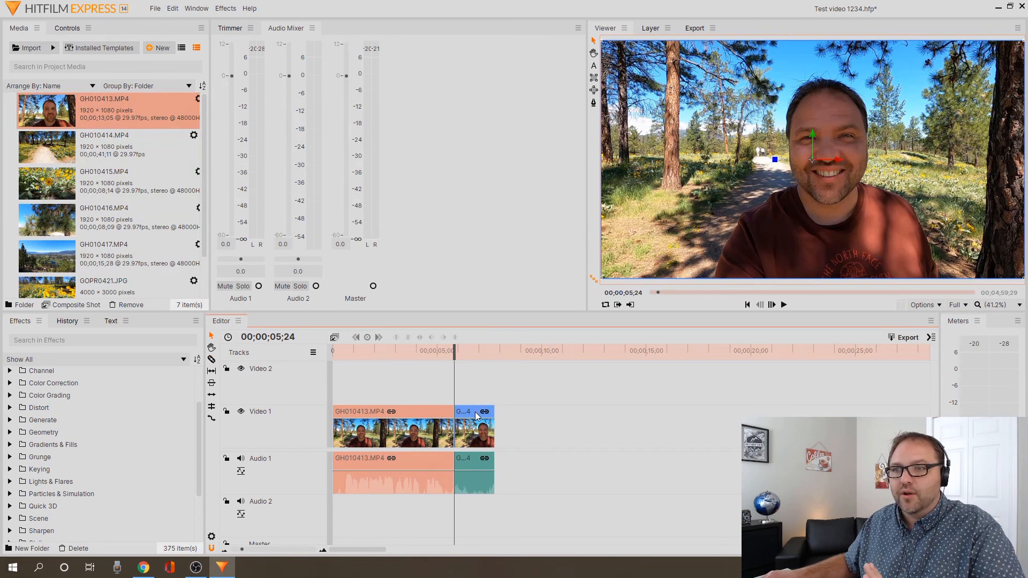
pyautogui.click(473, 413)
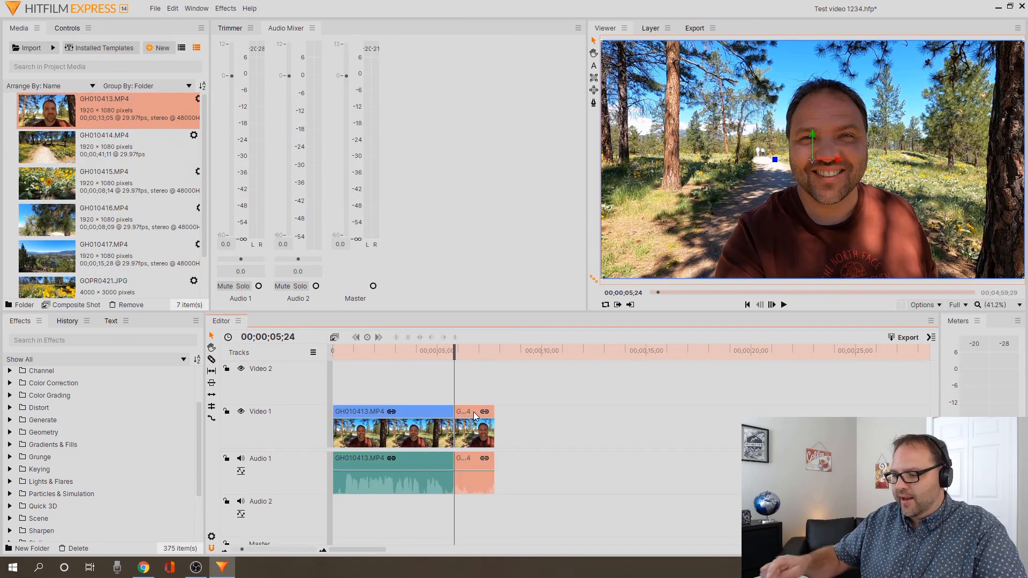
pyautogui.press('Delete')
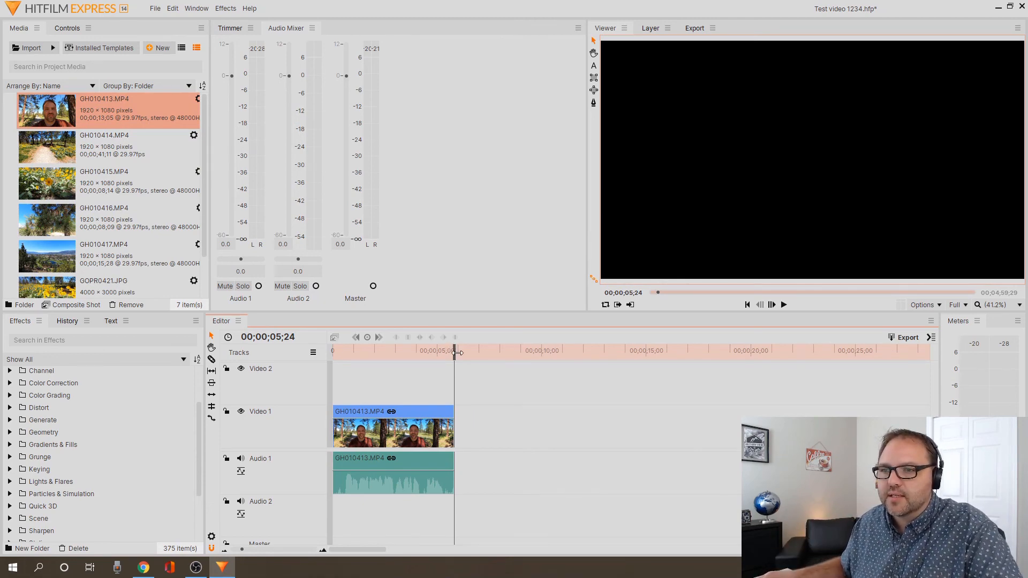
# - Move the GH010414.MP4 clip back along Video 1, leaving a small gap after the end of GH010413.MP4
pyautogui.moveTo(457, 353); pyautogui.dragTo(445, 353)
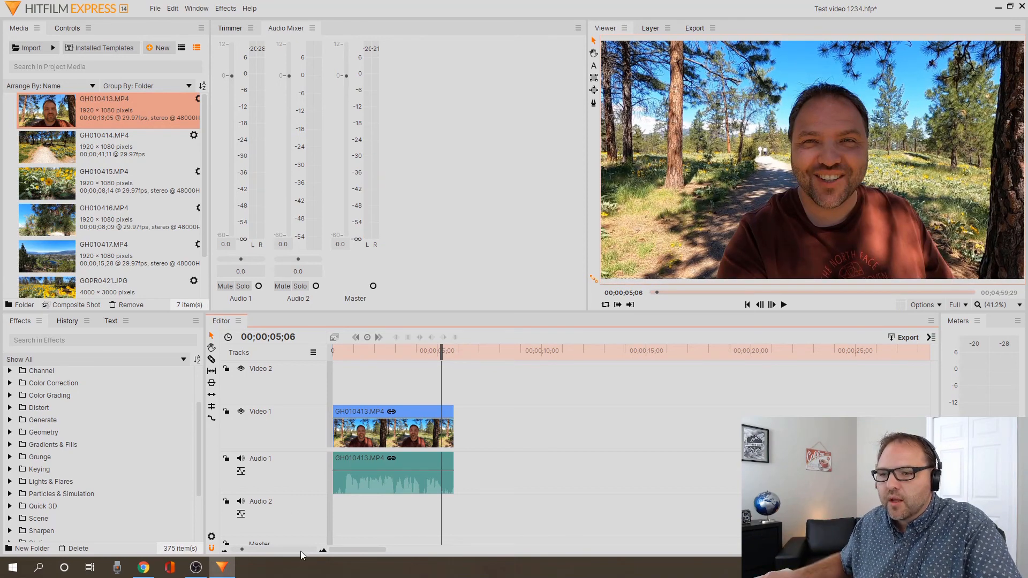
pyautogui.click(236, 552)
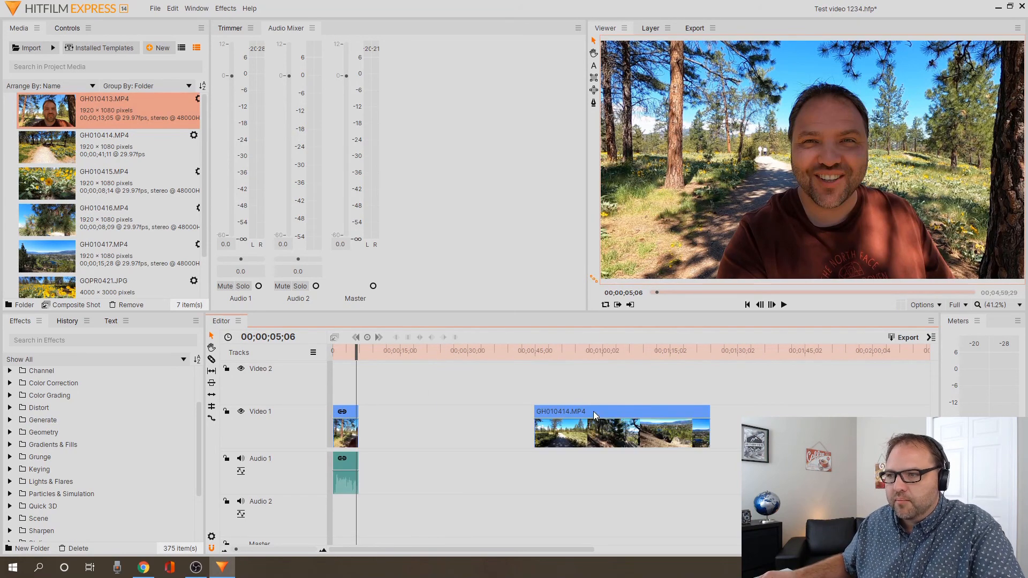
pyautogui.moveTo(594, 412); pyautogui.dragTo(455, 422)
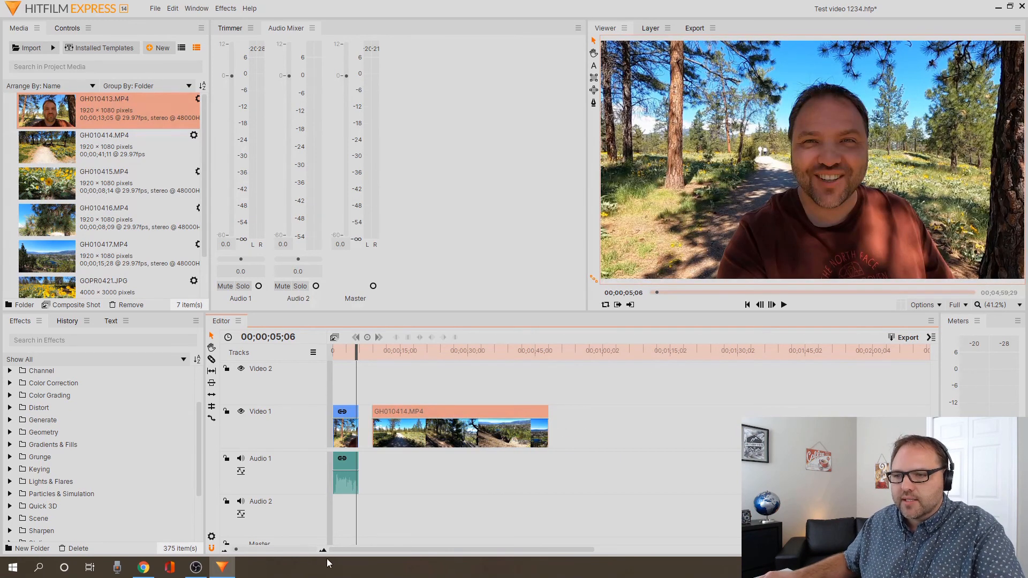
pyautogui.click(246, 550)
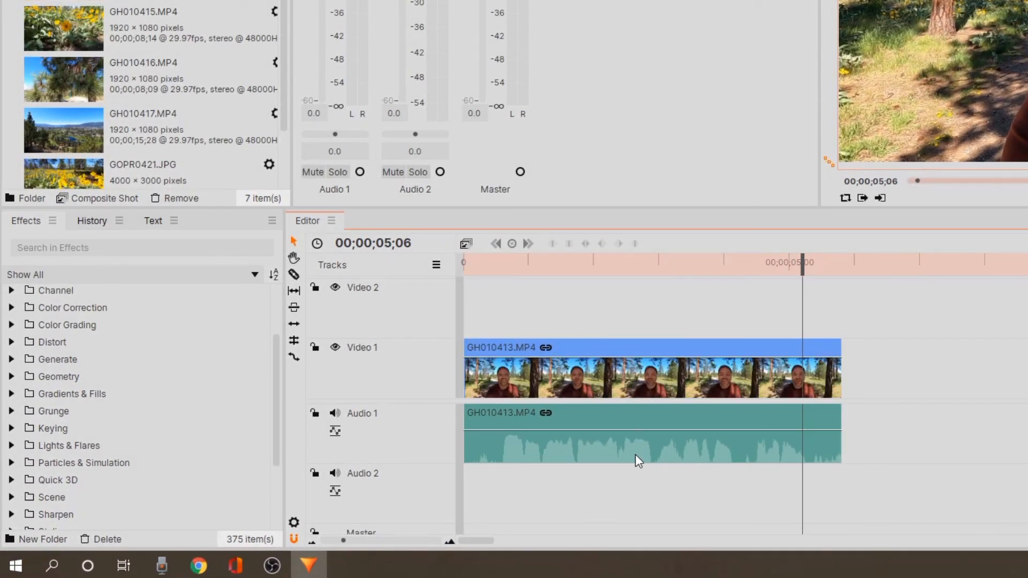
pyautogui.moveTo(1027, 369)
pyautogui.mouseDown()
pyautogui.moveTo(893, 369)
pyautogui.moveTo(1023, 354)
pyautogui.mouseUp()
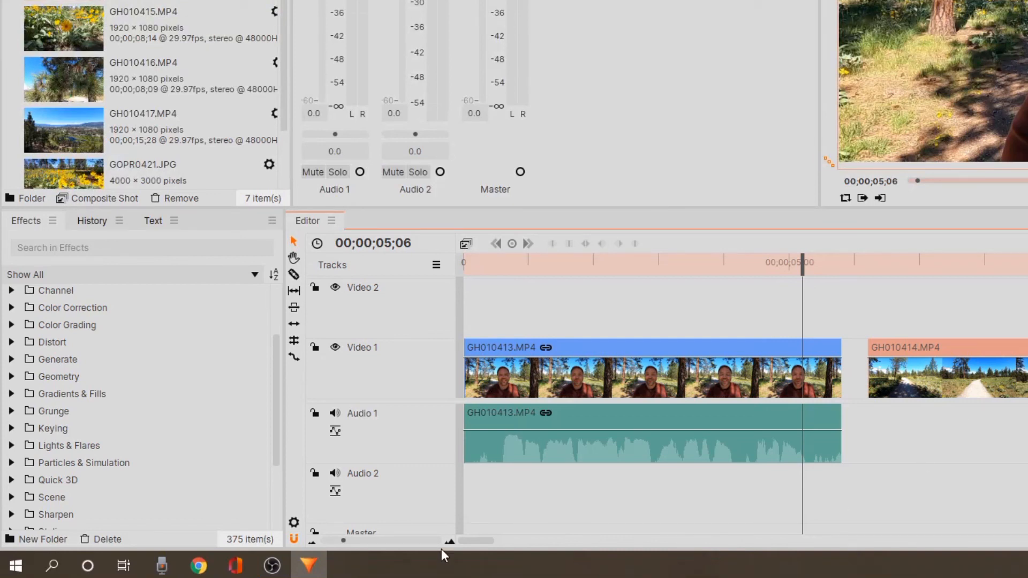
# - Try moving GH010414.MP4 with snapping off, turn snapping back on and snap the clip against the end of GH010413.MP4
pyautogui.click(293, 537)
pyautogui.moveTo(1022, 349)
pyautogui.mouseDown()
pyautogui.moveTo(948, 354)
pyautogui.moveTo(1027, 366)
pyautogui.mouseUp()
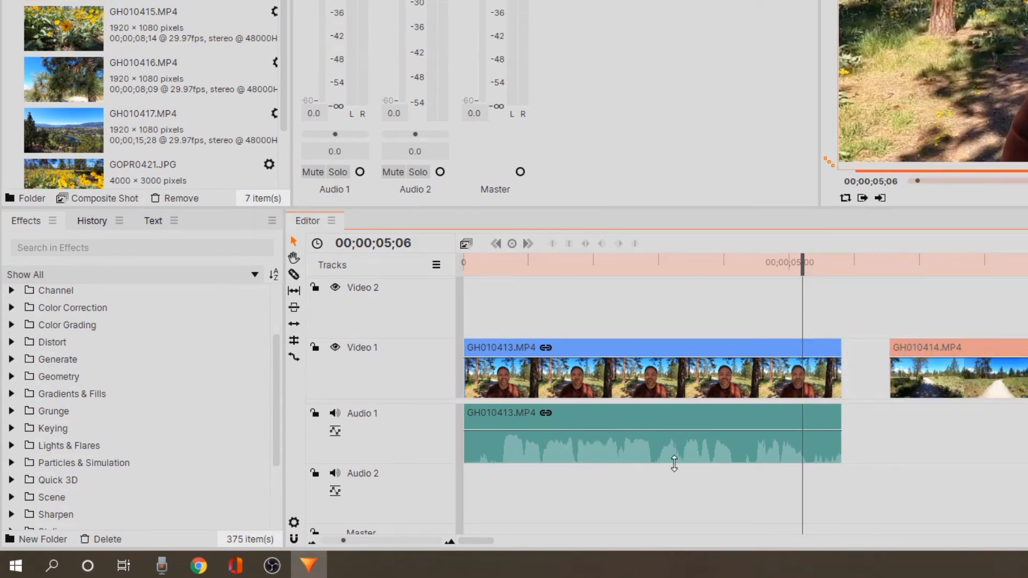
pyautogui.click(294, 538)
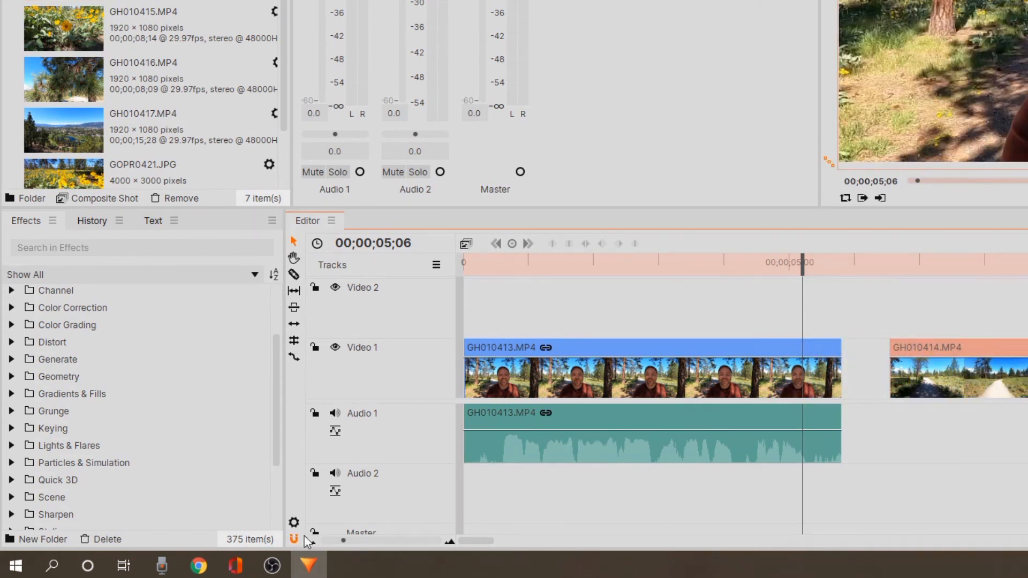
pyautogui.moveTo(1025, 366); pyautogui.dragTo(978, 367)
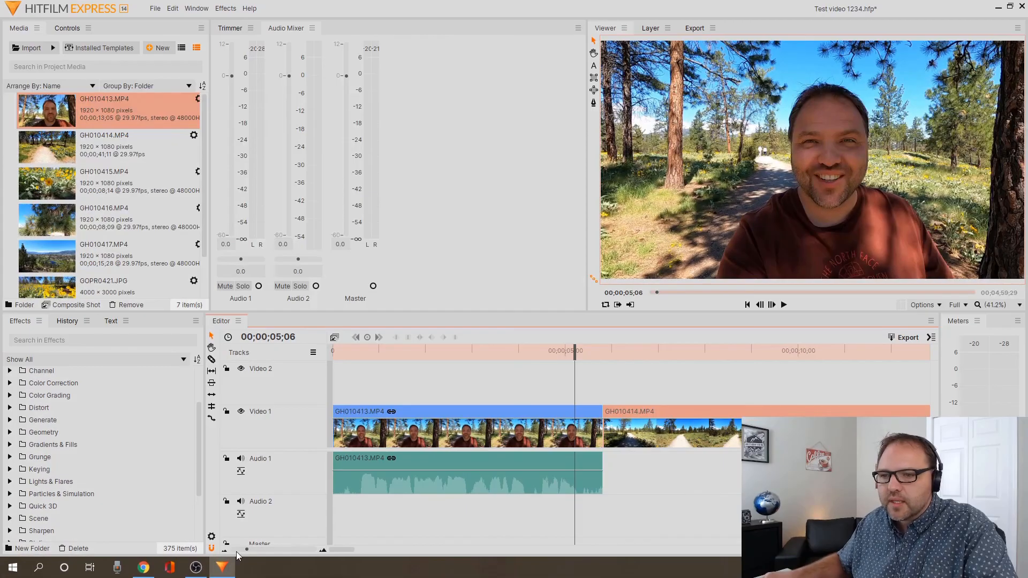
# - Play the edited timeline from its start, stopping at 00;00;01;08
pyautogui.click(329, 543)
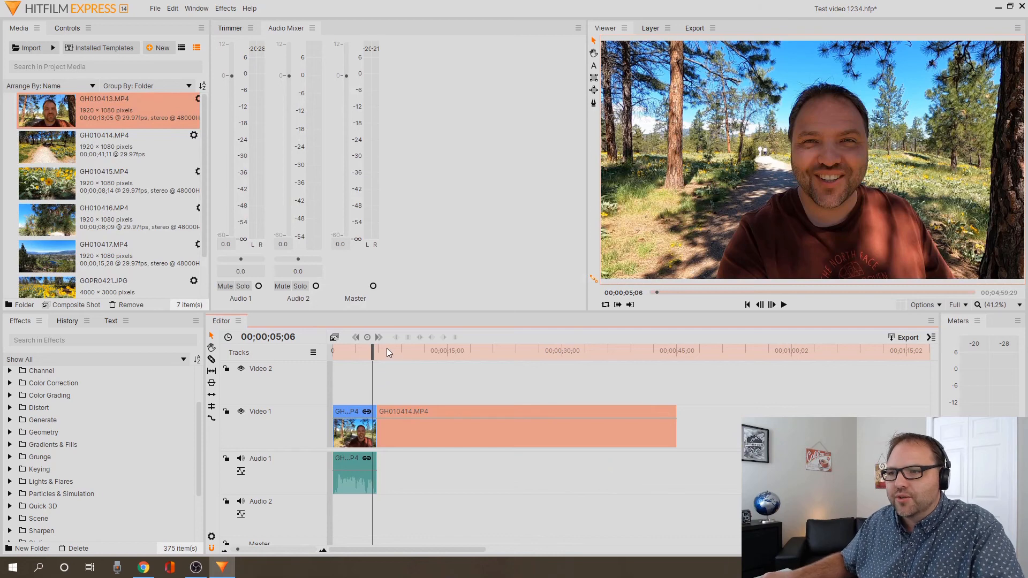
pyautogui.moveTo(369, 356); pyautogui.dragTo(333, 355)
pyautogui.press('space')
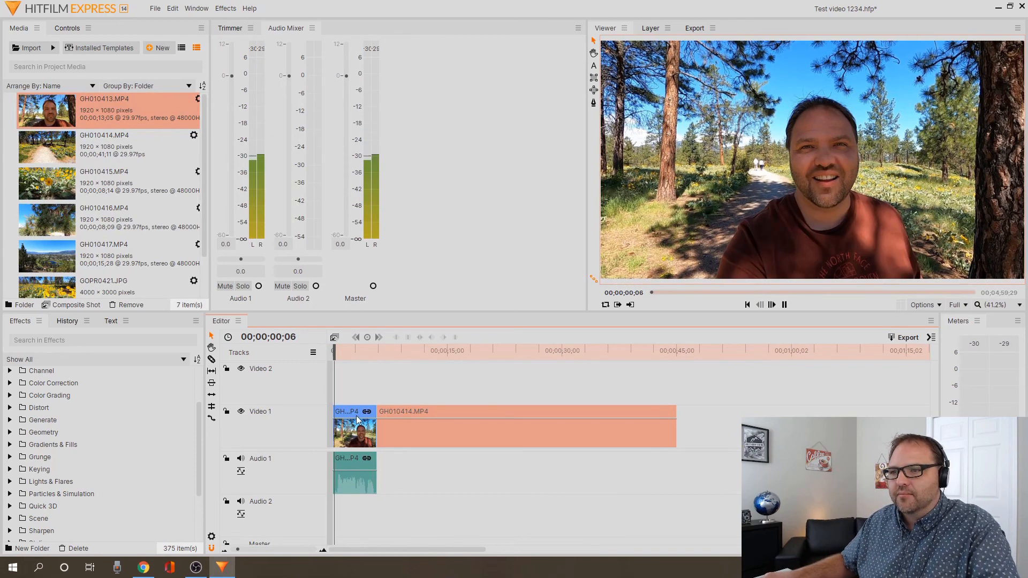
pyautogui.press('space')
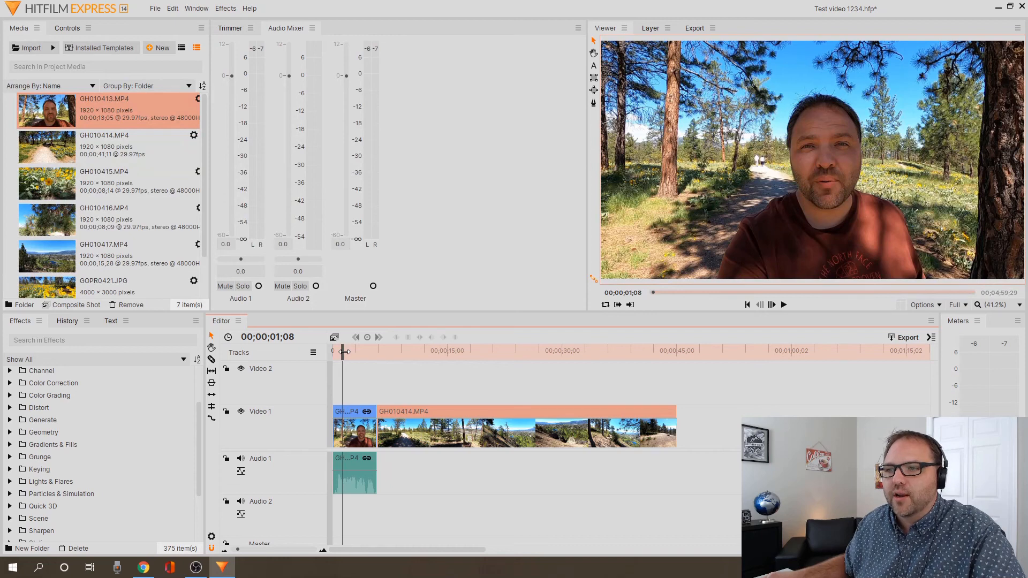
# - Preview GH010414.MP4 to find a cut point and slice the clip at 00;00;10;20
pyautogui.moveTo(344, 352); pyautogui.dragTo(466, 369)
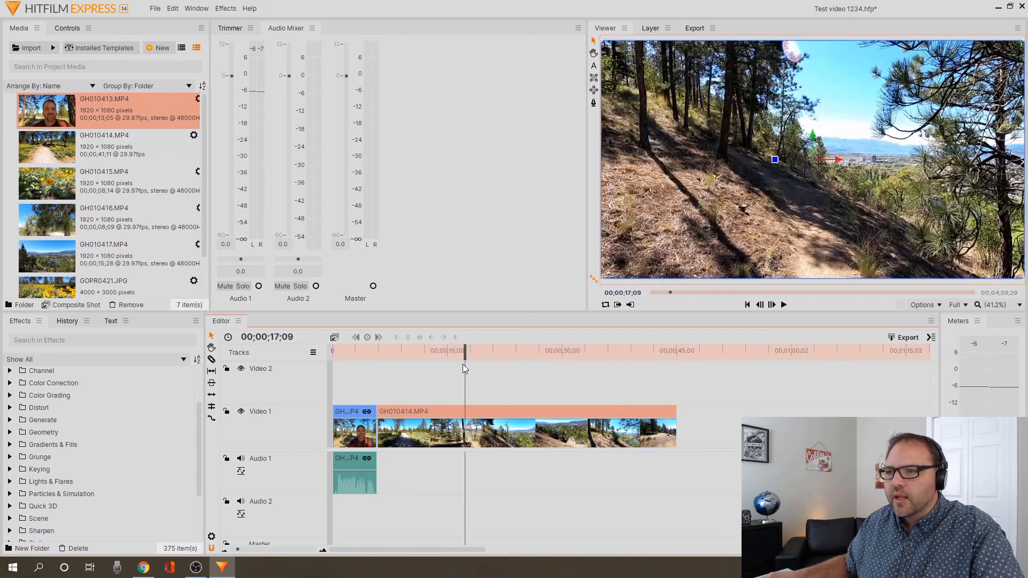
pyautogui.click(454, 353)
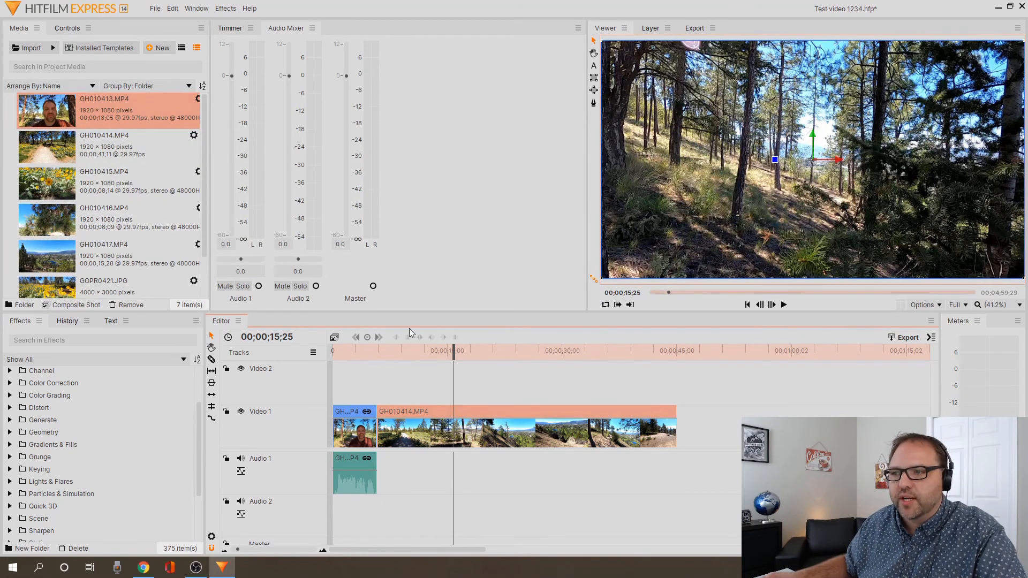
pyautogui.moveTo(460, 355); pyautogui.dragTo(416, 358)
pyautogui.press('space')
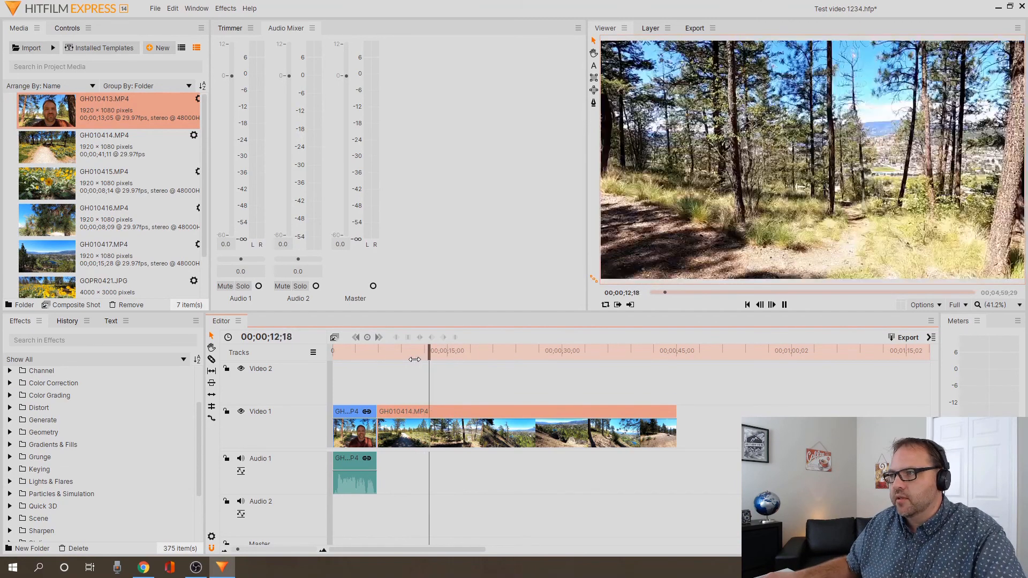
pyautogui.moveTo(440, 351); pyautogui.dragTo(414, 362)
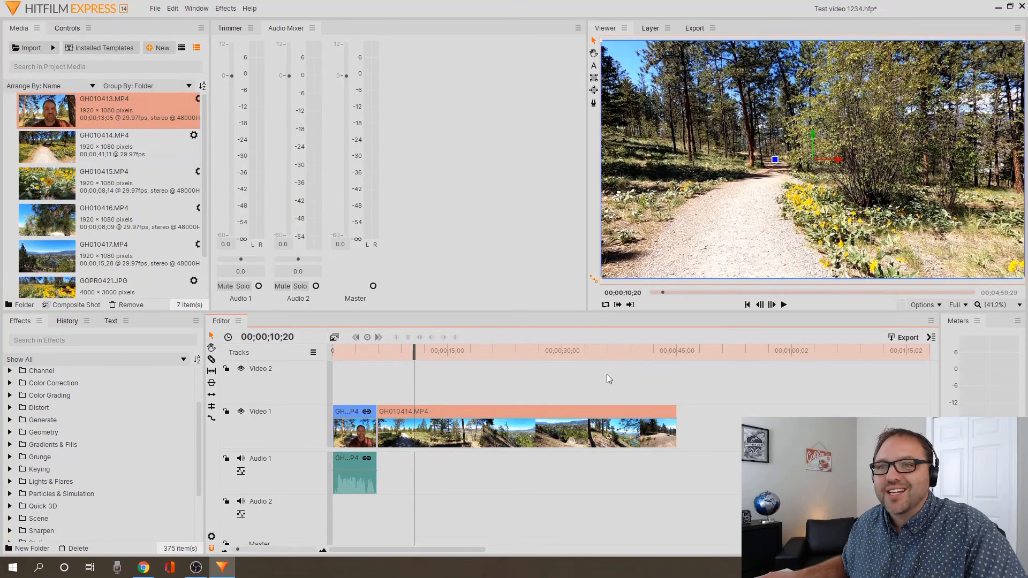
pyautogui.press('c')
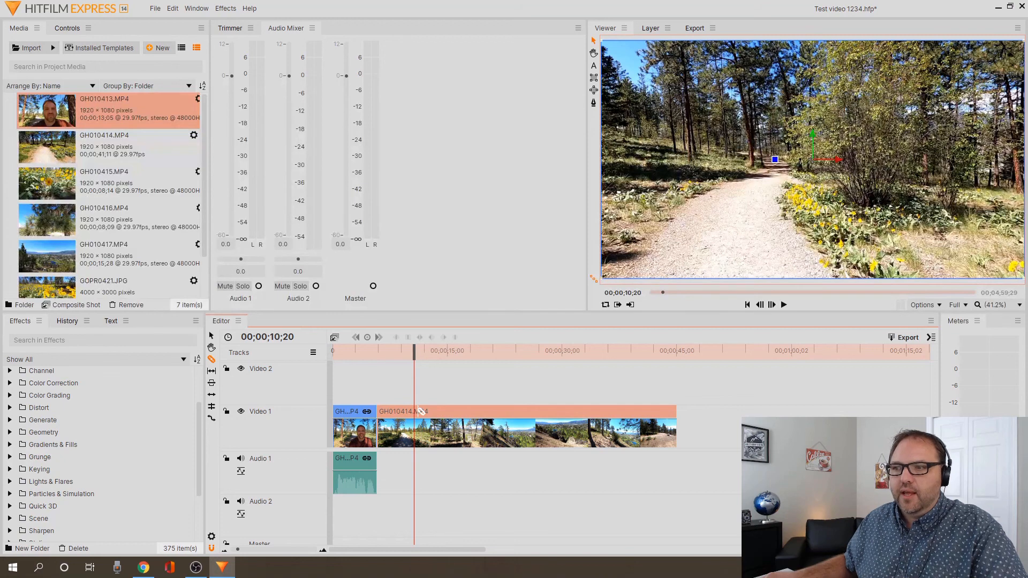
pyautogui.click(422, 411)
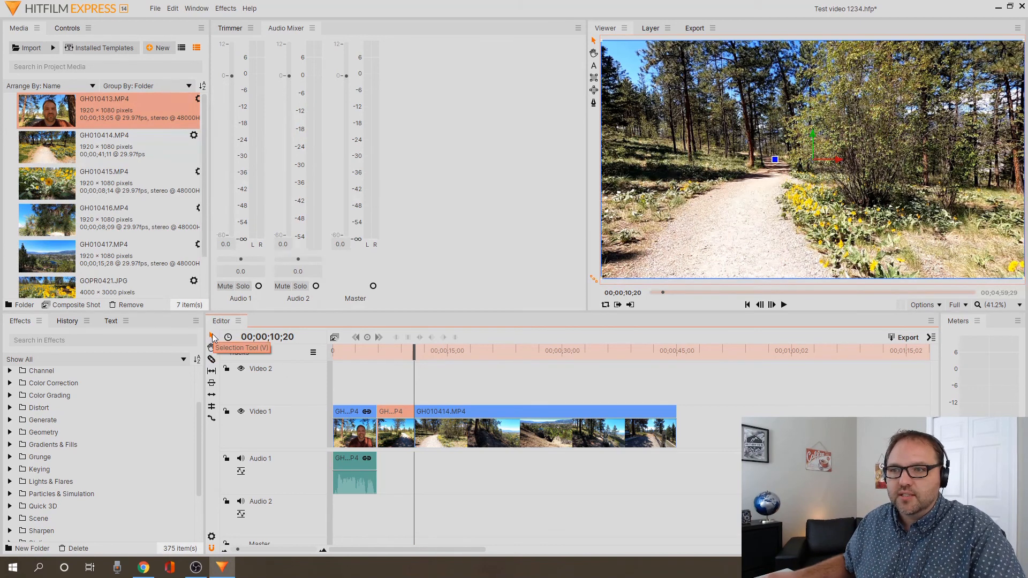
# - Move the second GH010414.MP4 piece farther along Video 1, place GH010415.MP4 directly after the first piece and preview it
pyautogui.moveTo(501, 409); pyautogui.dragTo(646, 412)
pyautogui.click(398, 354)
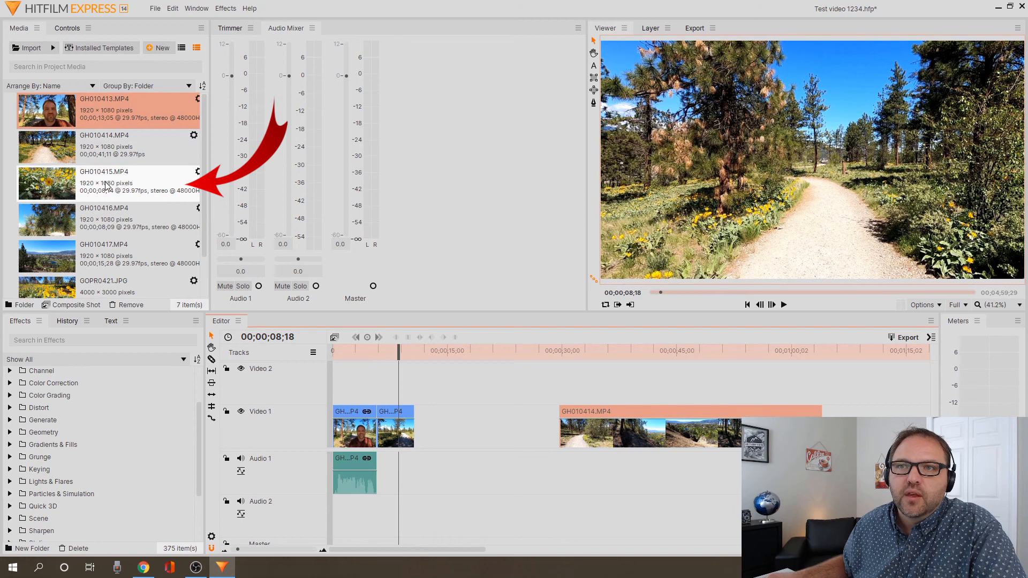
pyautogui.moveTo(107, 186); pyautogui.dragTo(436, 410)
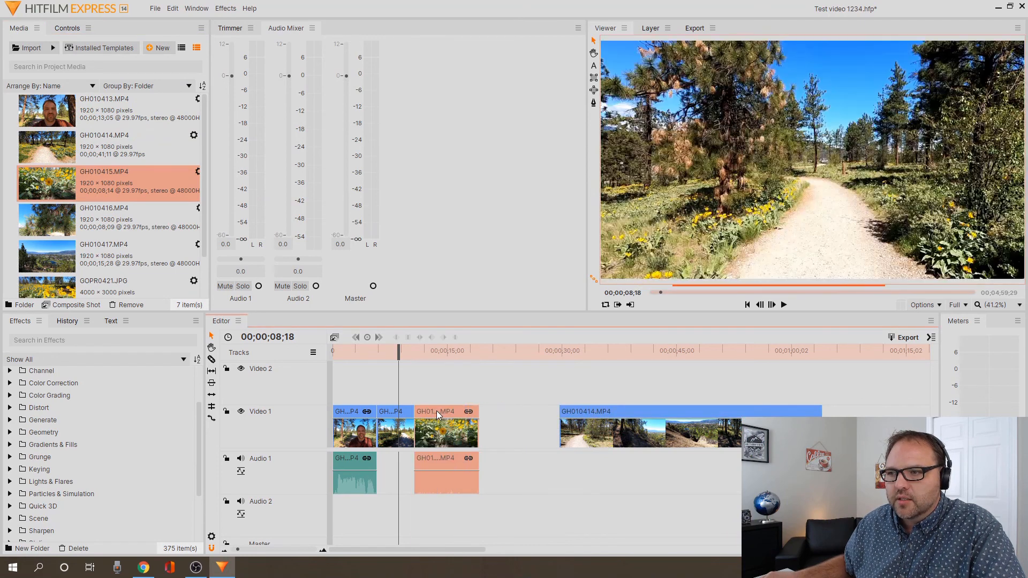
pyautogui.press('space')
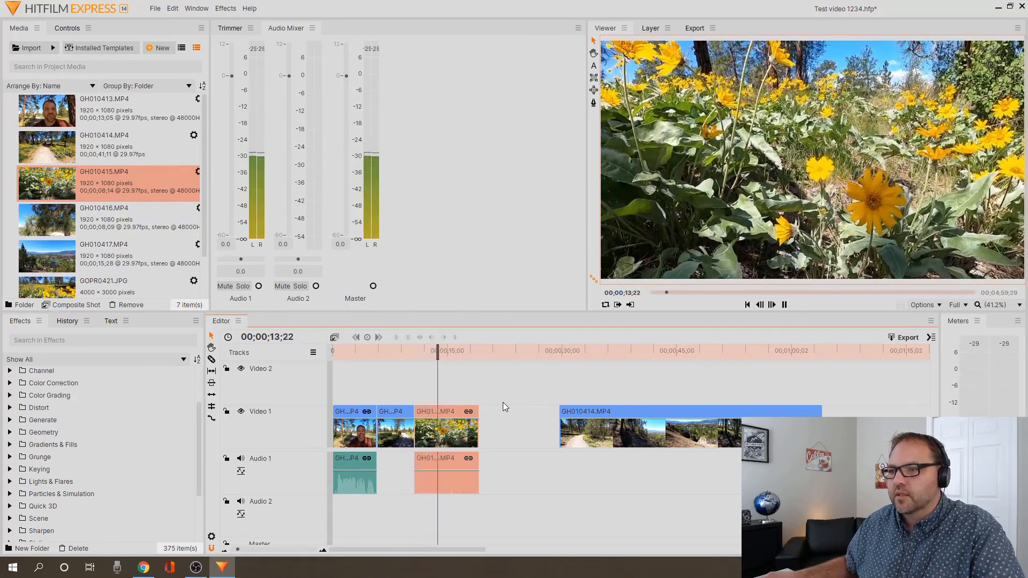
pyautogui.press('space')
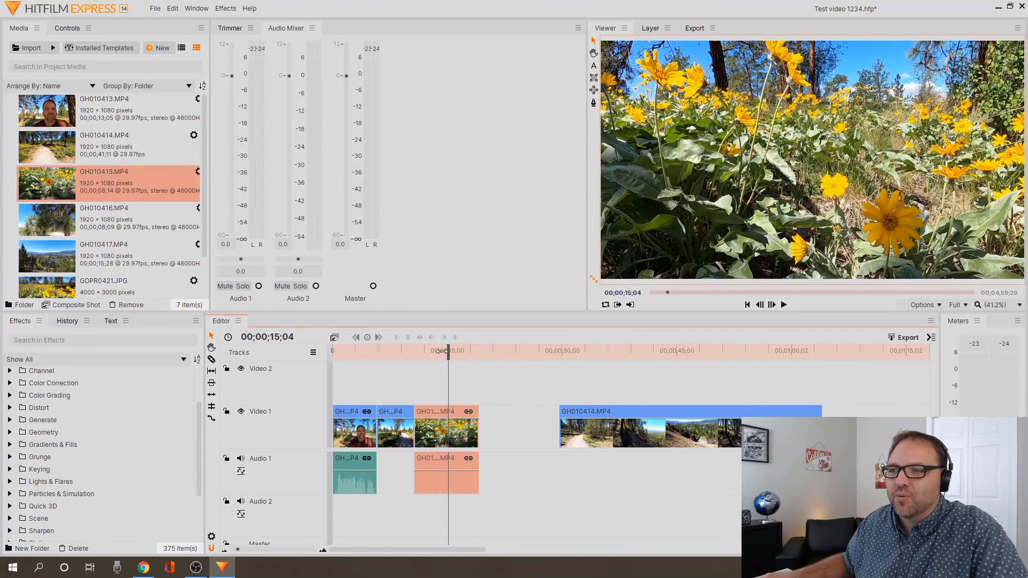
# - Slice GH010415.MP4 near its start and at 00;00;16;18, and delete the two outer pieces
pyautogui.click(412, 349)
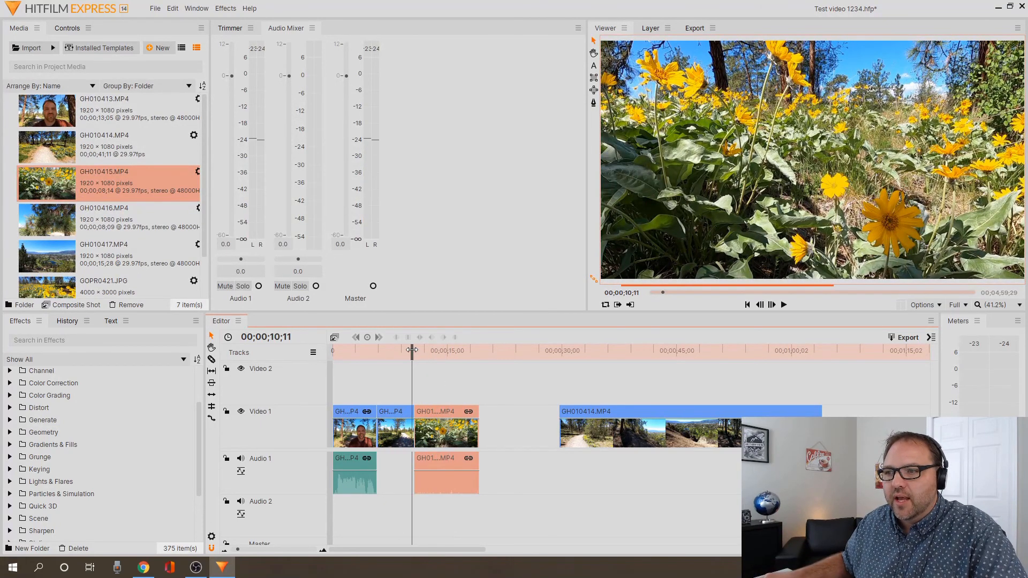
pyautogui.moveTo(412, 351); pyautogui.dragTo(459, 358)
pyautogui.hotkey('ctrl', 'shift', 'd')
pyautogui.hotkey('ctrl', 'shift', 'd')
pyautogui.click(476, 411)
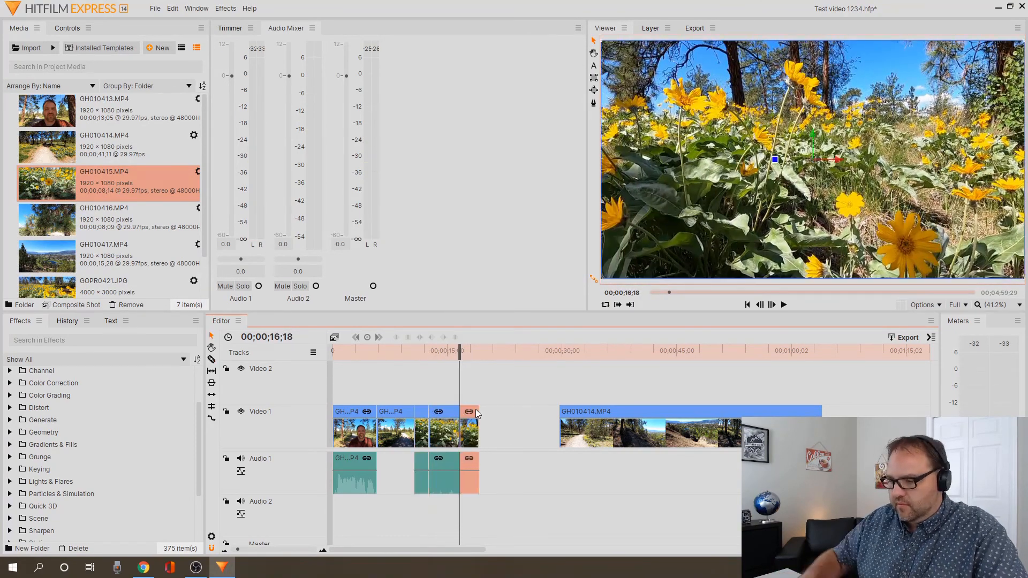
pyautogui.press('Delete')
pyautogui.click(421, 412)
pyautogui.press('Delete')
# - Snap the remaining GH010415.MP4 piece against the first GH010414.MP4 piece and play across the join, stopping at 00;00;15;02
pyautogui.moveTo(446, 412); pyautogui.dragTo(432, 412)
pyautogui.click(410, 352)
pyautogui.press('space')
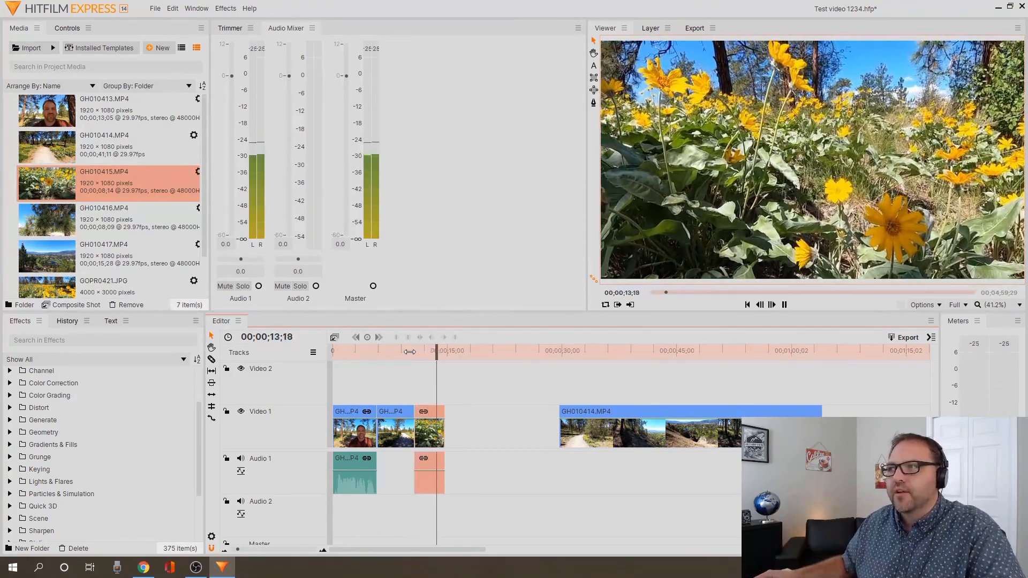
pyautogui.press('space')
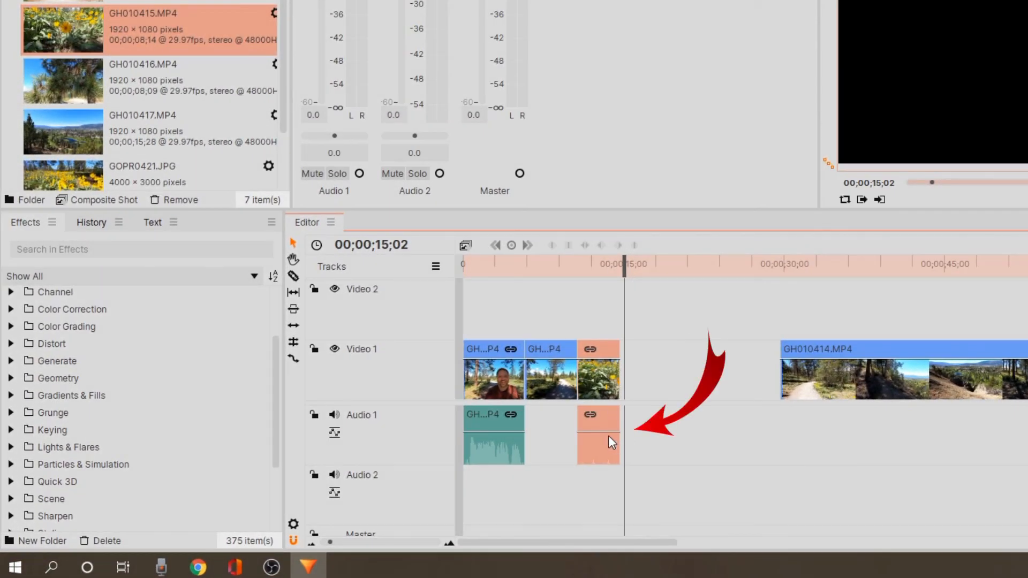
# - Unlink the trimmed GH010415.MP4 clip's video and audio, and delete its audio from Audio 1
pyautogui.moveTo(604, 430)
pyautogui.moveTo(605, 430)
pyautogui.mouseDown()
pyautogui.moveTo(605, 478)
pyautogui.moveTo(615, 432)
pyautogui.mouseUp()
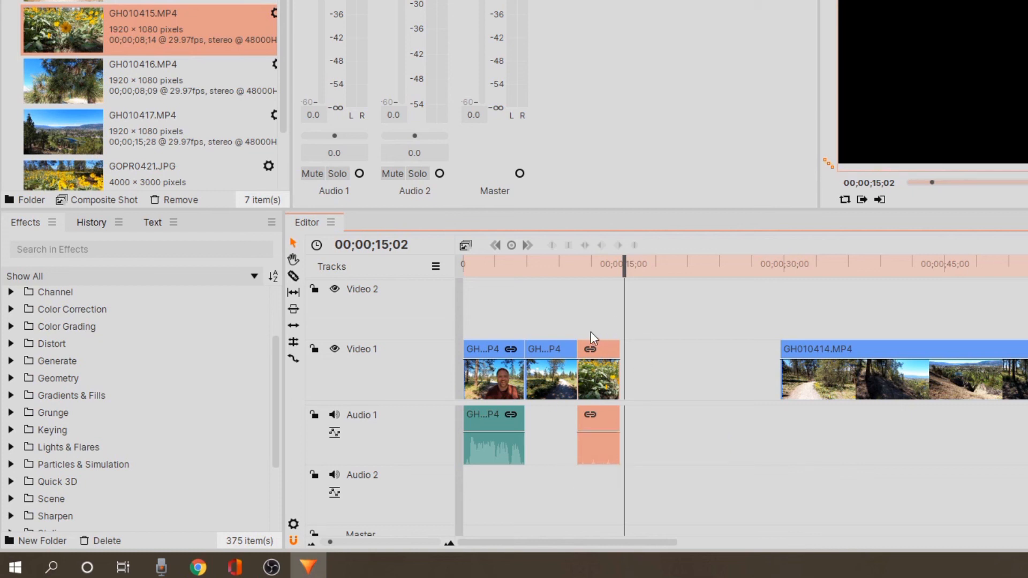
pyautogui.moveTo(604, 347)
pyautogui.mouseDown()
pyautogui.moveTo(714, 355)
pyautogui.moveTo(619, 367)
pyautogui.moveTo(701, 367)
pyautogui.moveTo(609, 348)
pyautogui.mouseUp()
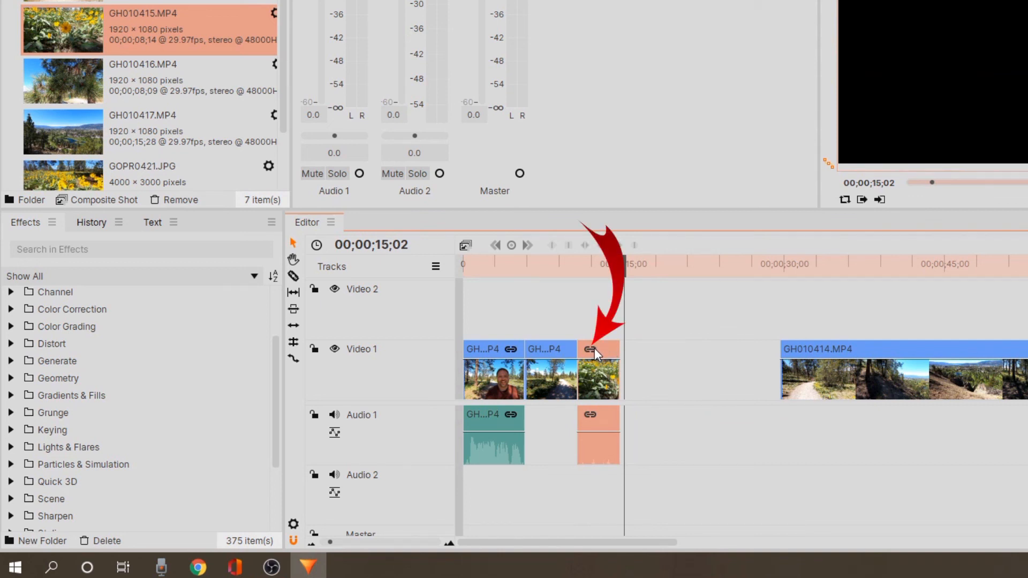
pyautogui.rightClick(595, 348)
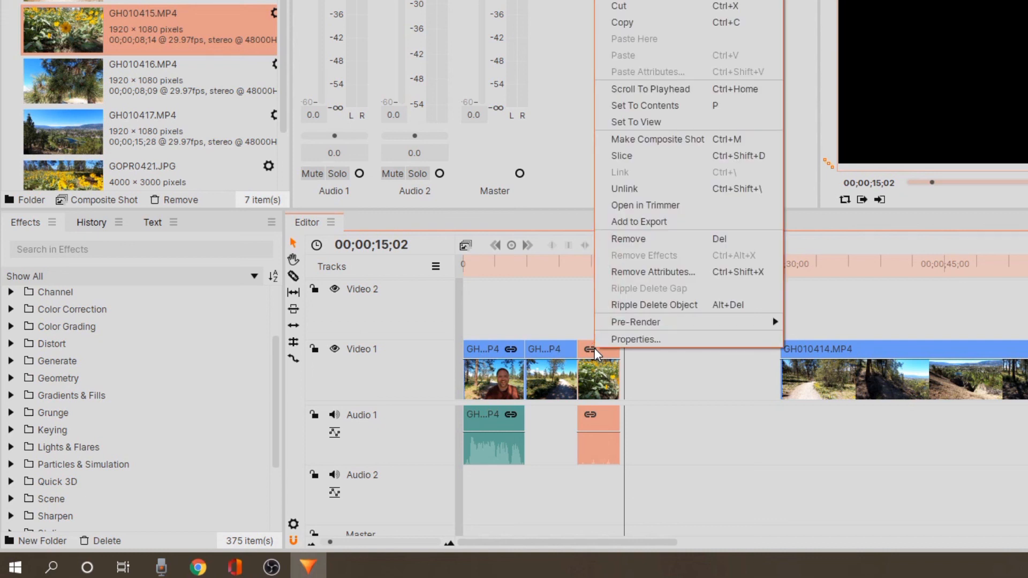
pyautogui.click(646, 190)
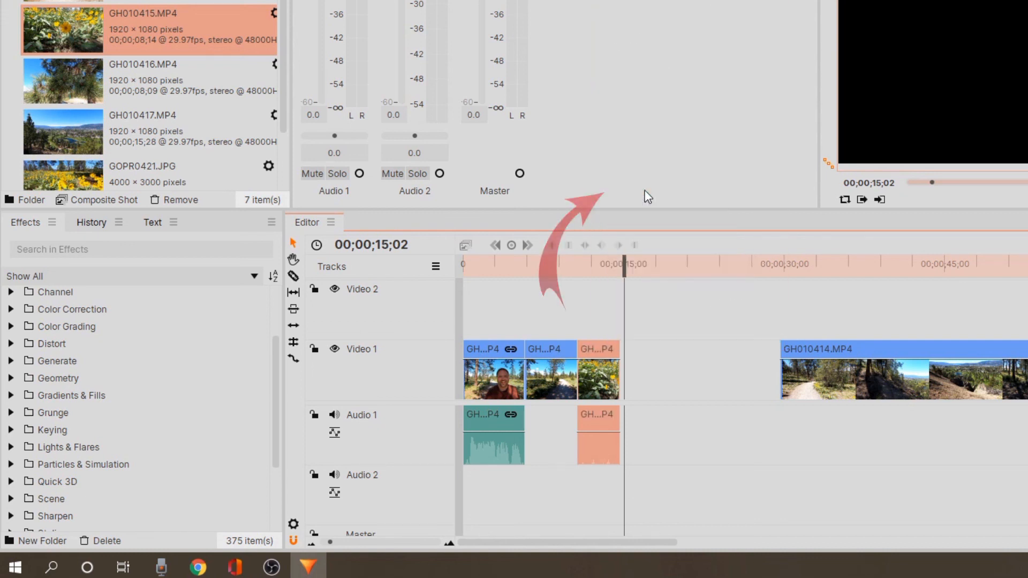
pyautogui.click(662, 429)
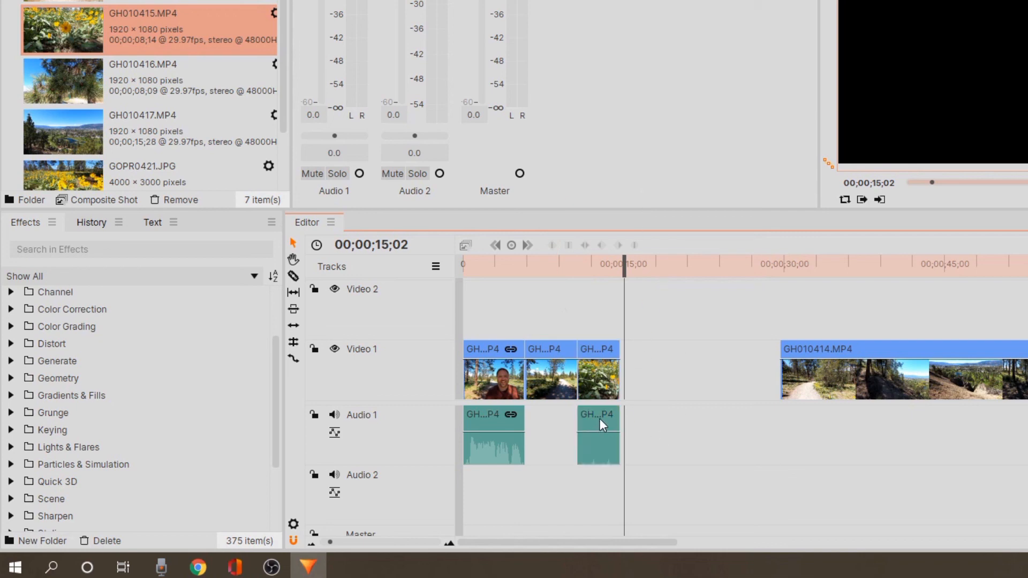
pyautogui.click(600, 418)
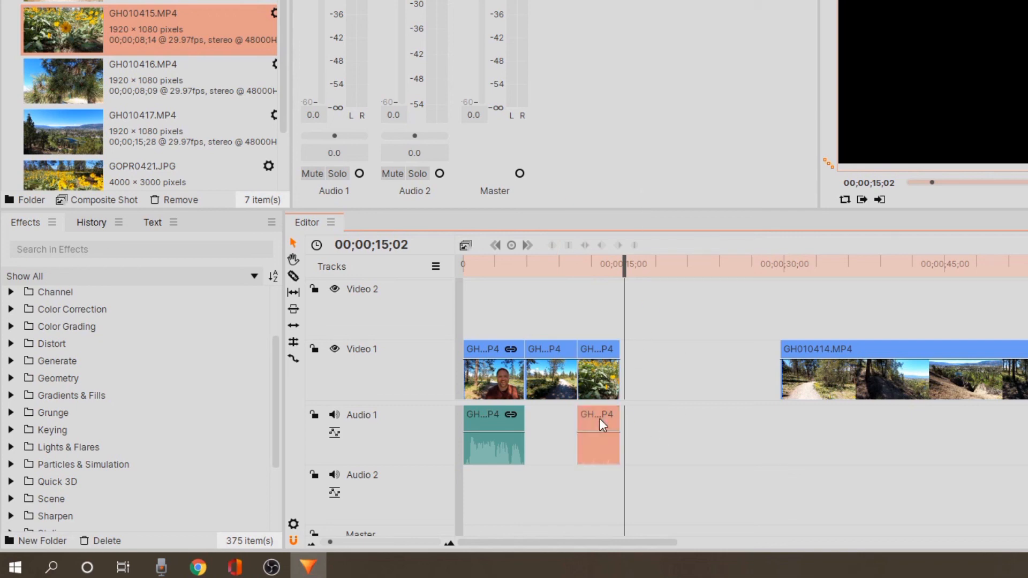
pyautogui.press('Delete')
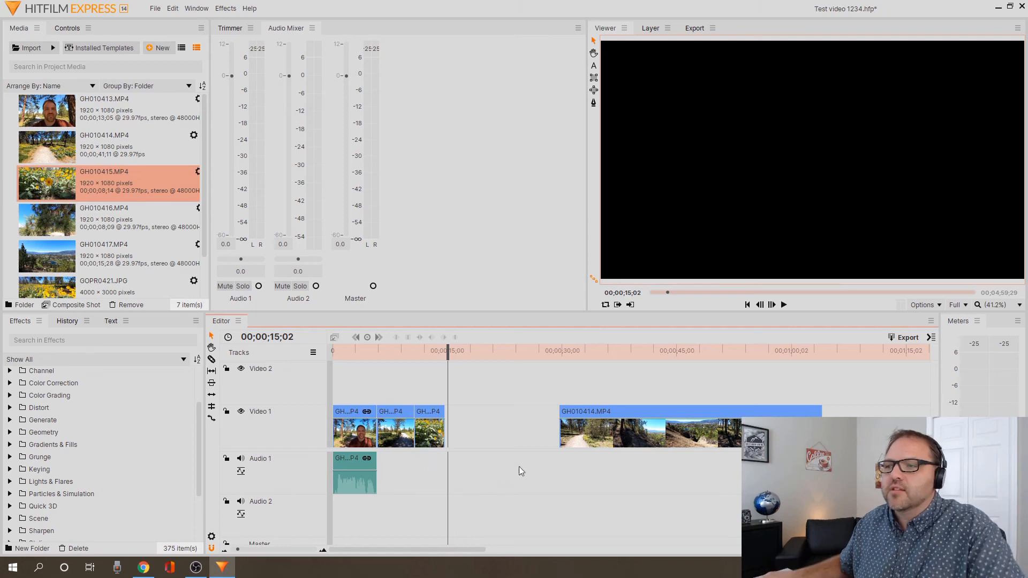
# - Move the second GH010414.MP4 piece against the trimmed GH010415.MP4 clip and add another full GH010415.MP4 after it, leaving a small gap
pyautogui.moveTo(638, 411); pyautogui.dragTo(528, 424)
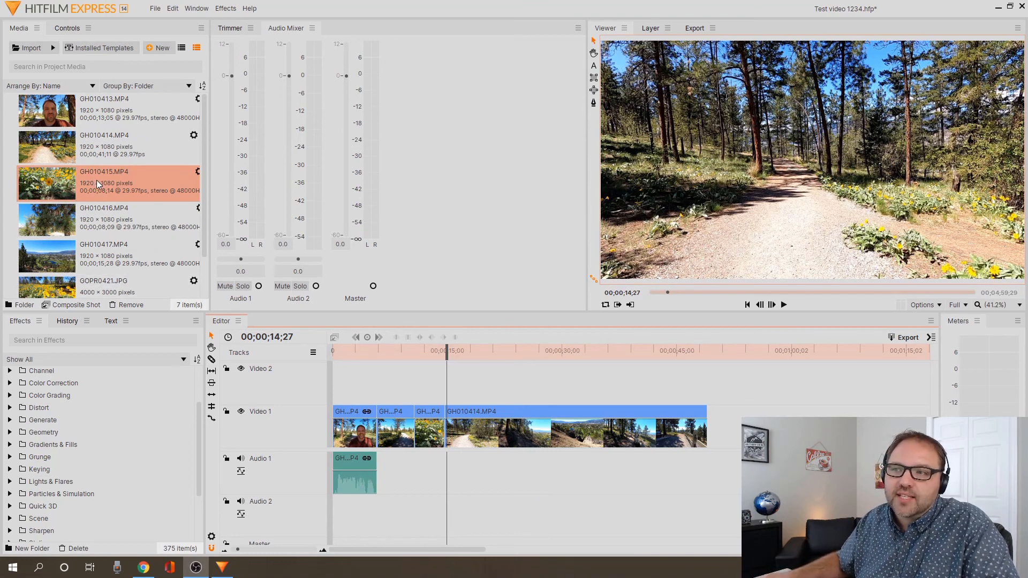
pyautogui.moveTo(96, 180); pyautogui.dragTo(778, 414)
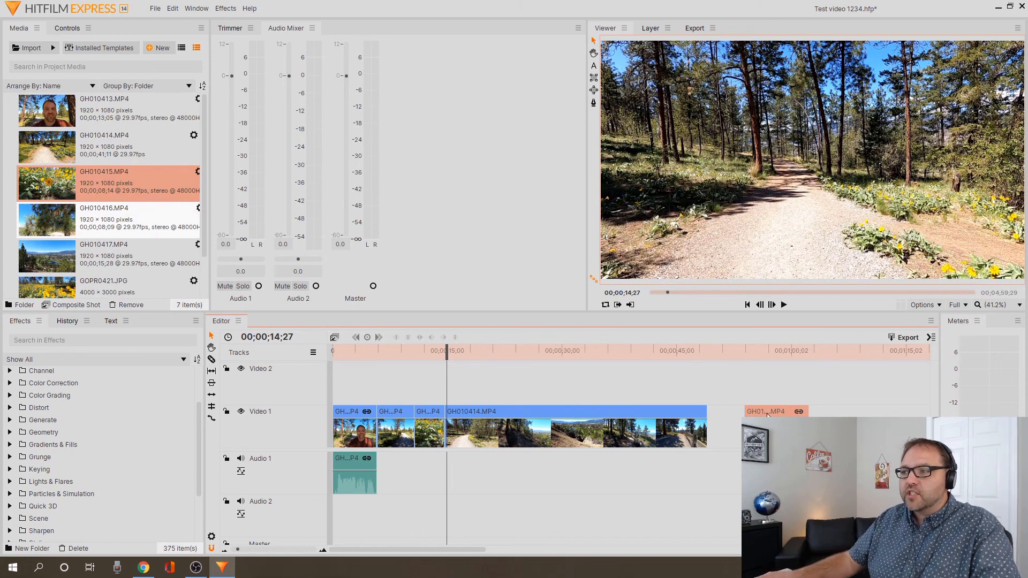
pyautogui.moveTo(768, 415); pyautogui.dragTo(750, 415)
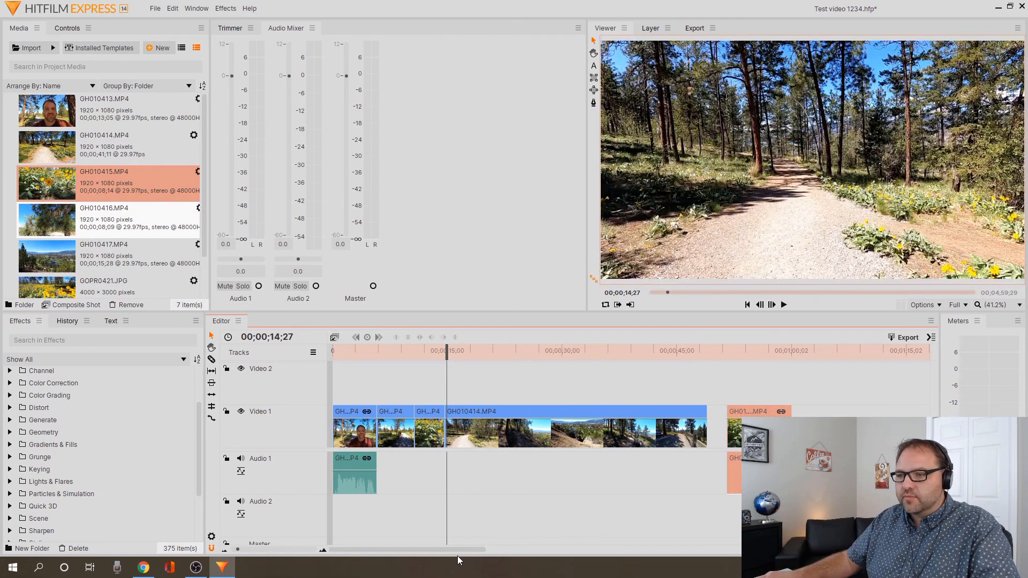
# - Set the speed of the last GH010415.MP4 clip to 500 % and play it back
pyautogui.moveTo(456, 550); pyautogui.dragTo(497, 551)
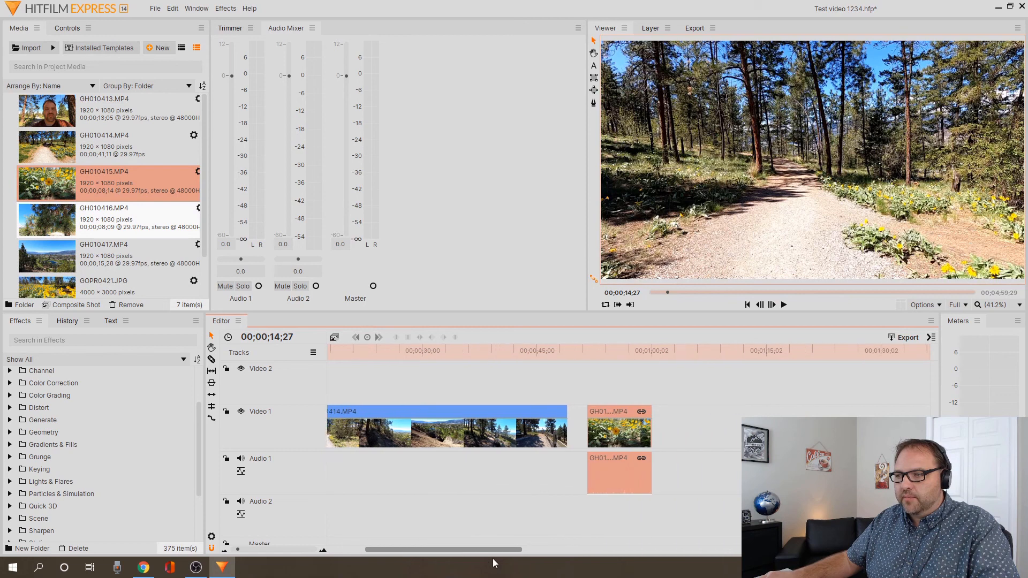
pyautogui.rightClick(616, 412)
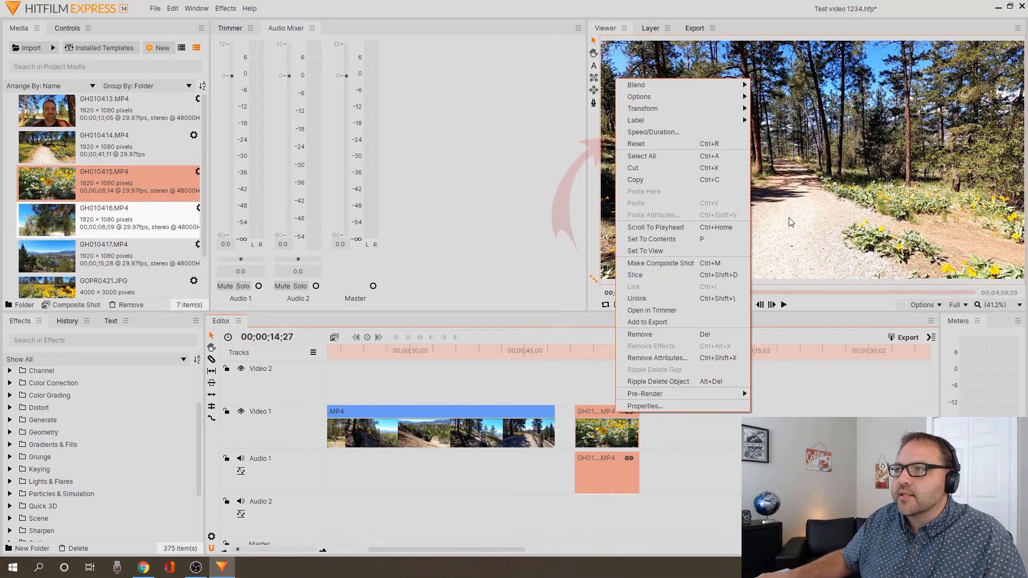
pyautogui.click(672, 132)
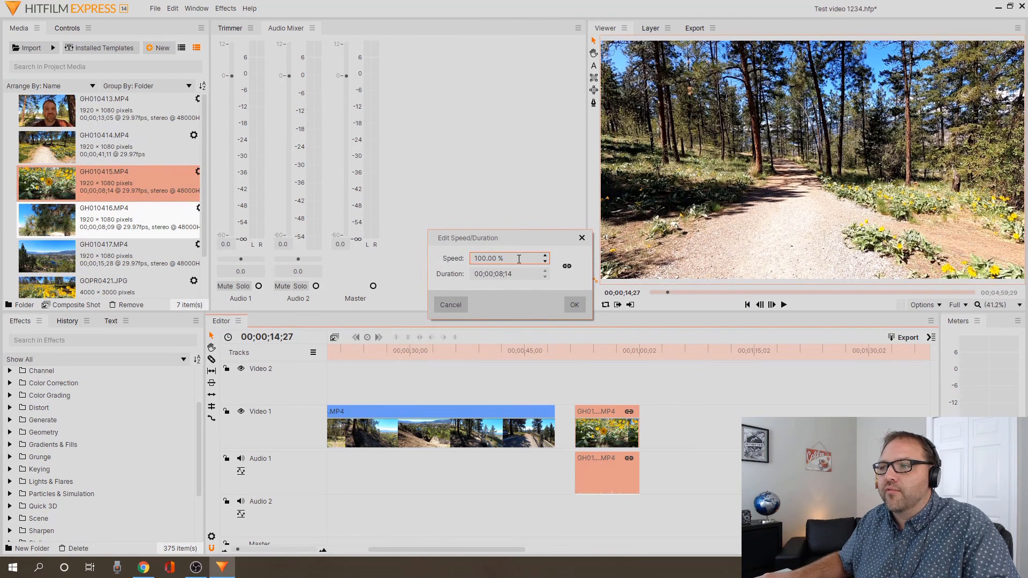
pyautogui.moveTo(519, 259); pyautogui.dragTo(472, 260)
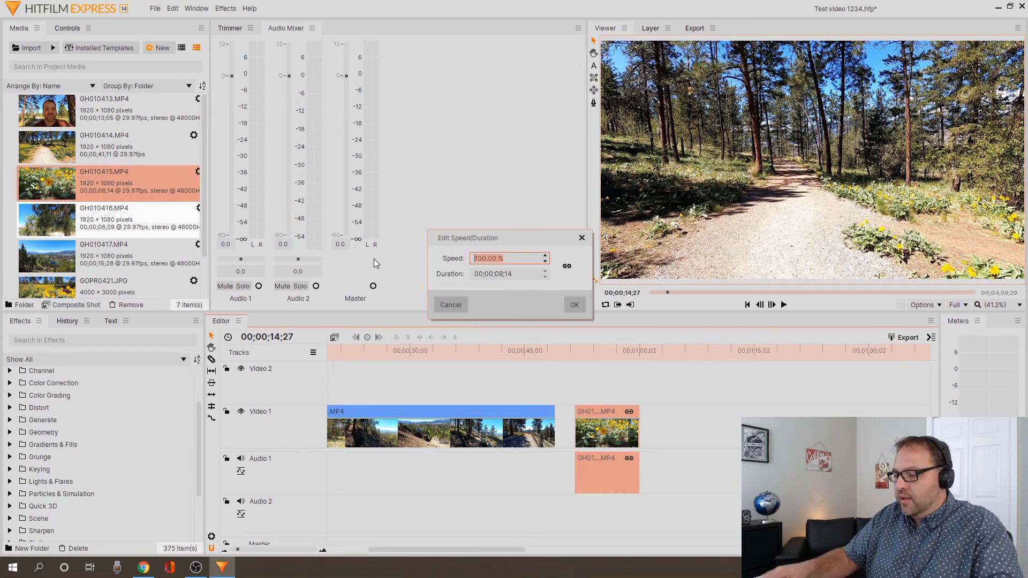
pyautogui.write('500')
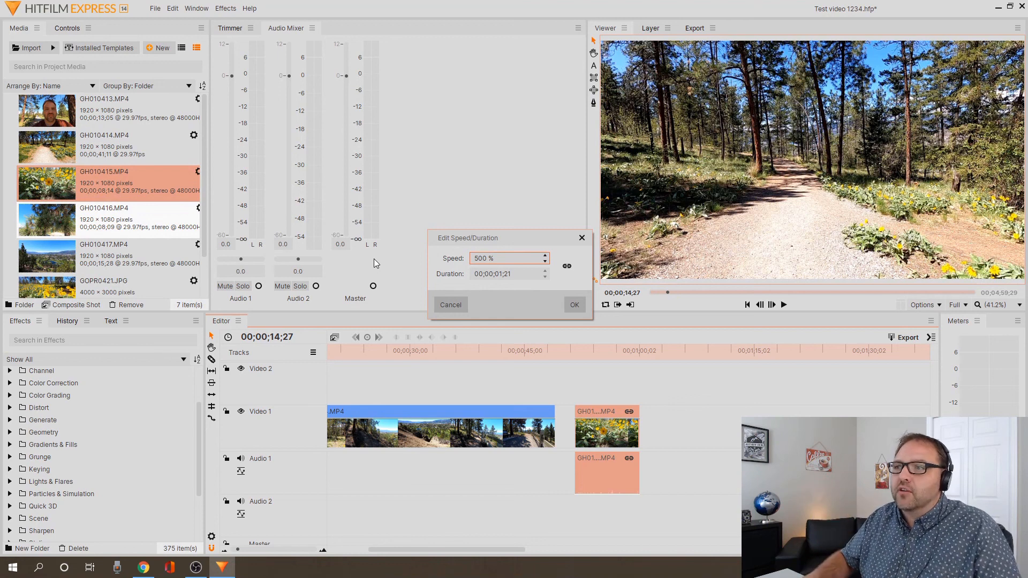
pyautogui.press('Return')
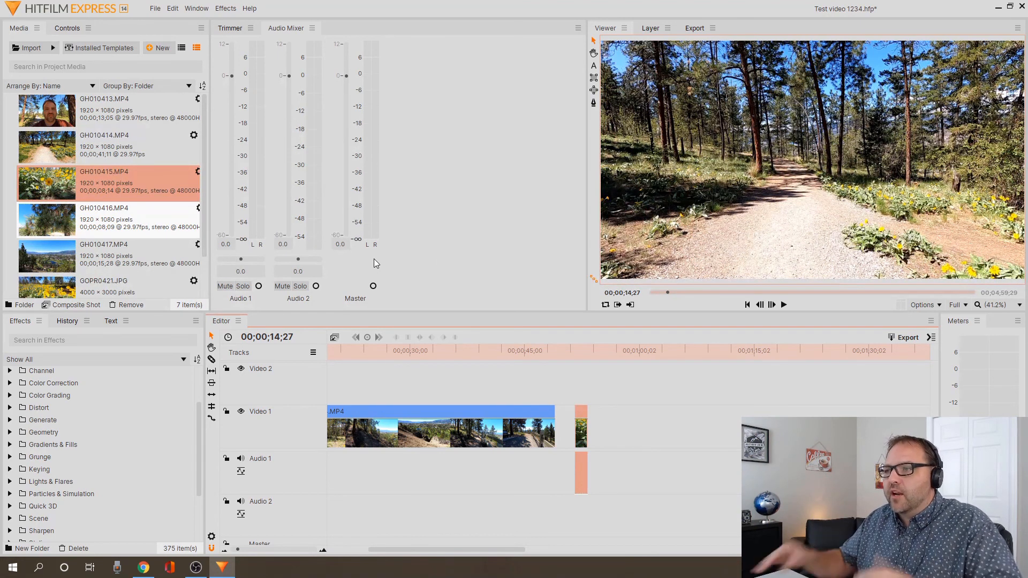
pyautogui.click(573, 353)
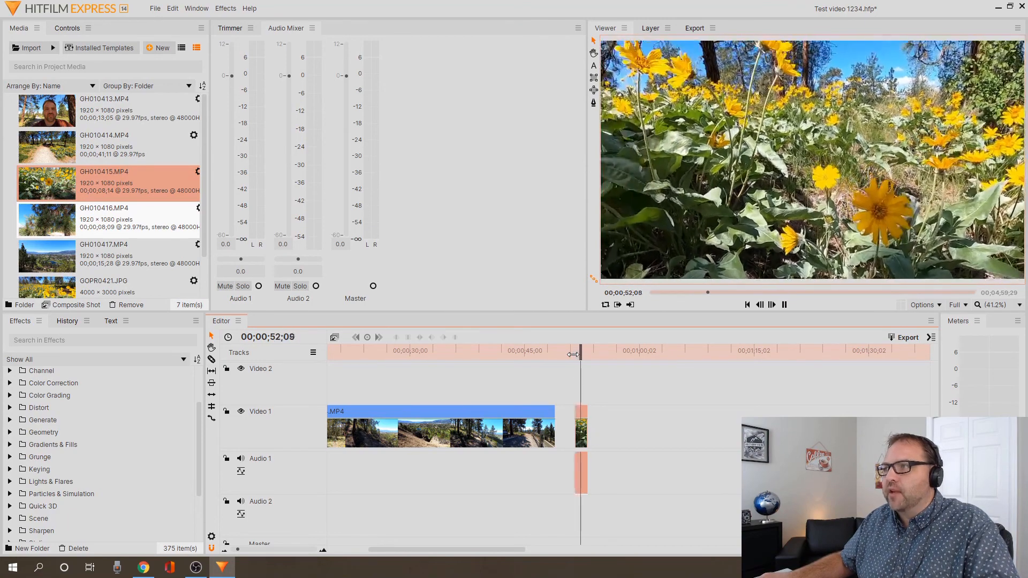
pyautogui.press('space')
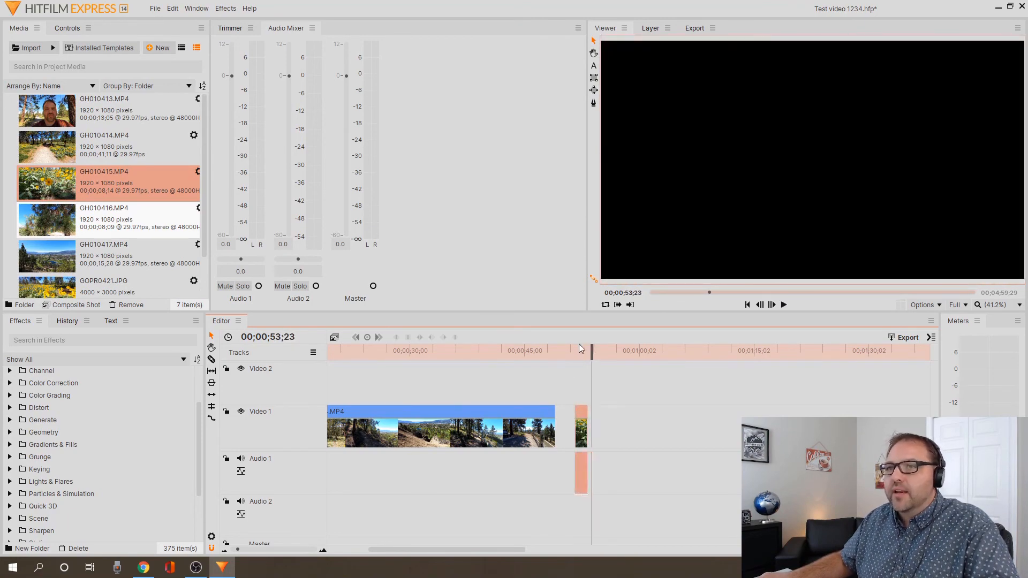
# - Set the speed of the last GH010415.MP4 clip to 50 % and play it back from its start
pyautogui.rightClick(581, 417)
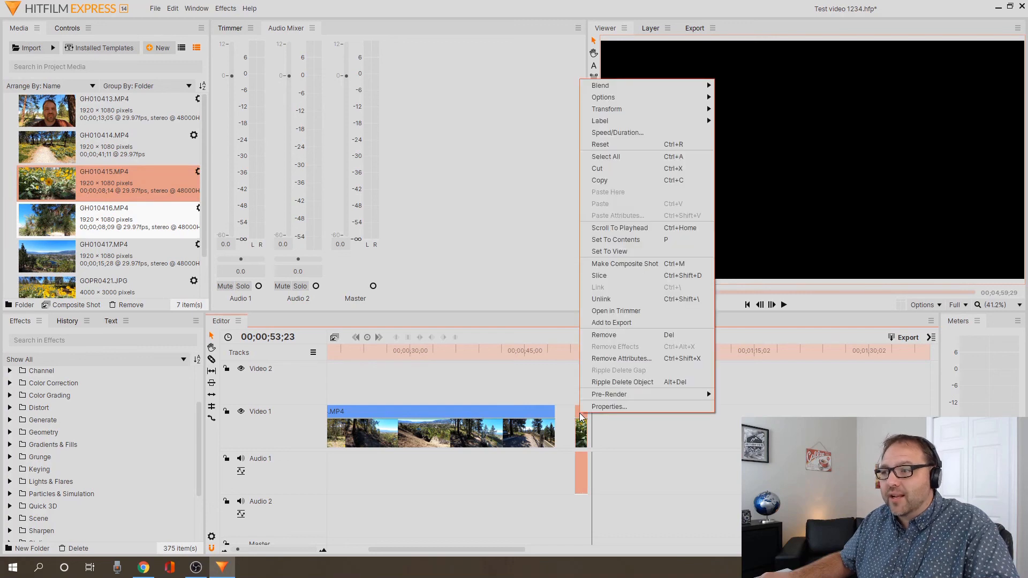
pyautogui.click(636, 133)
pyautogui.moveTo(521, 258); pyautogui.dragTo(375, 260)
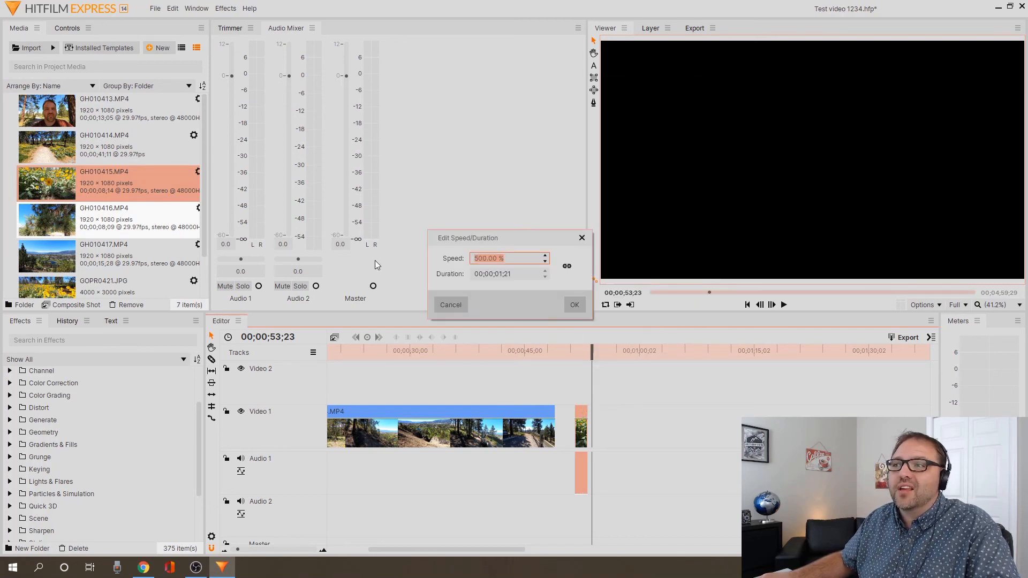
pyautogui.write('50')
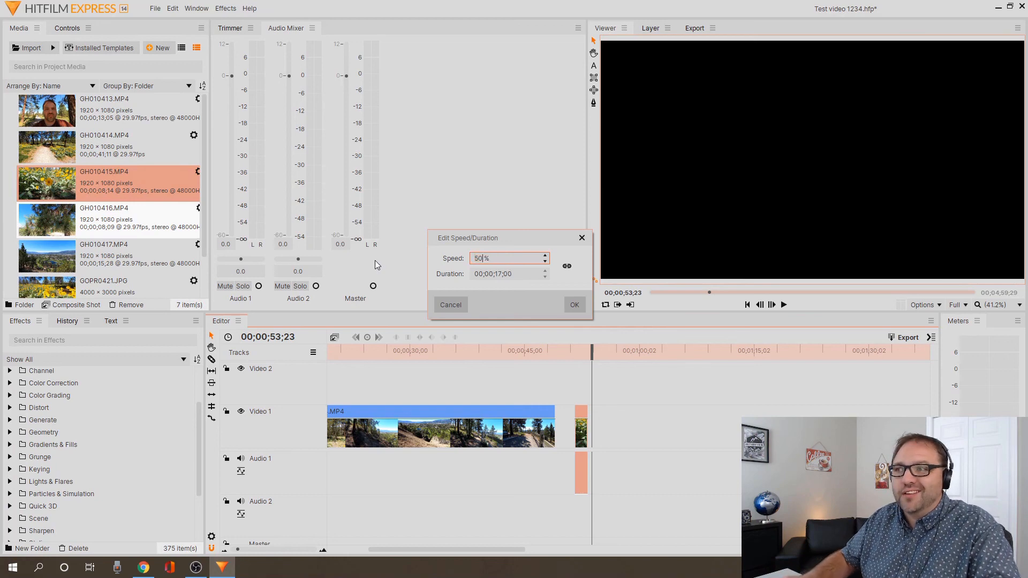
pyautogui.press('Return')
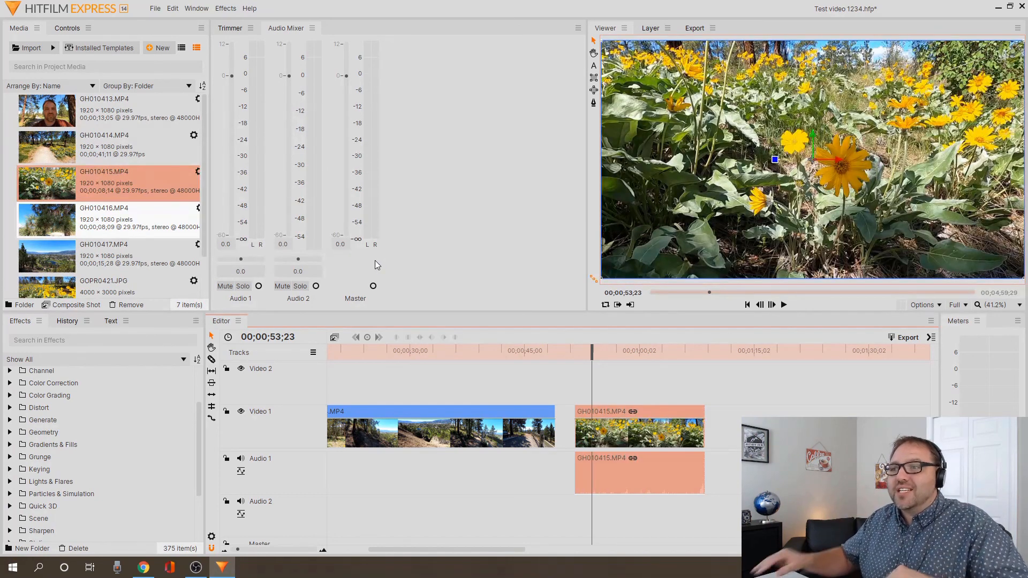
pyautogui.click(575, 353)
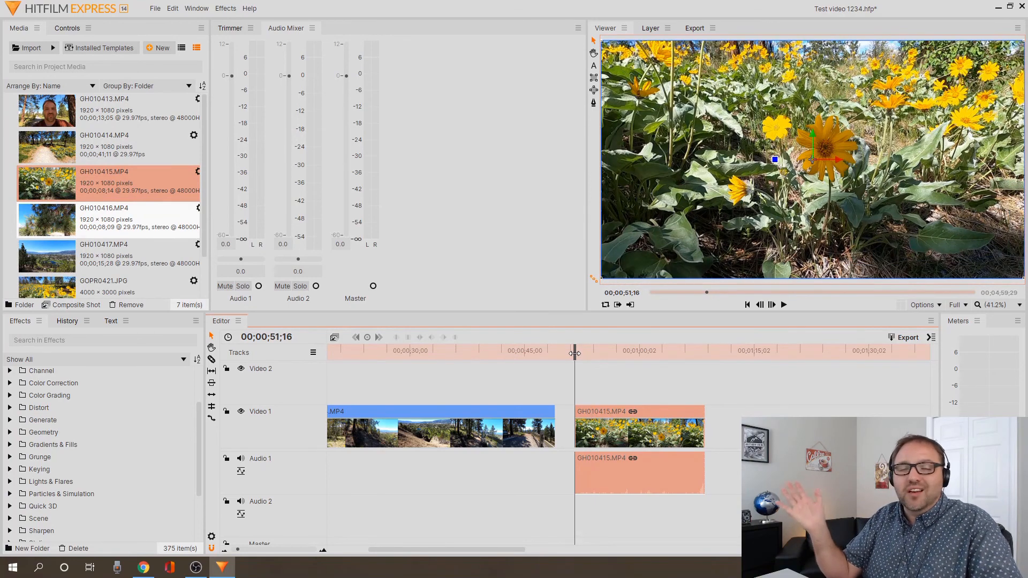
pyautogui.press('space')
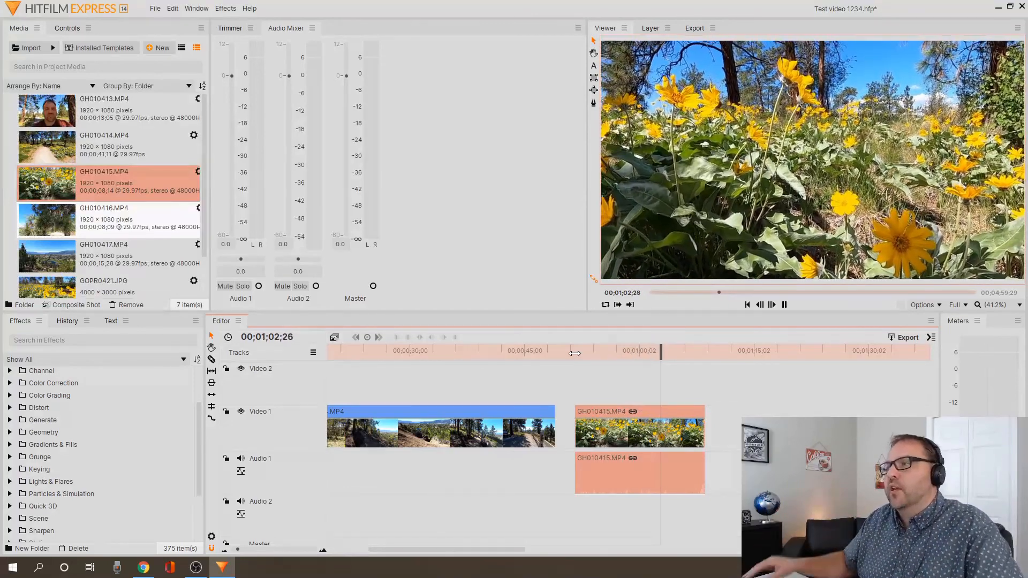
pyautogui.press('space')
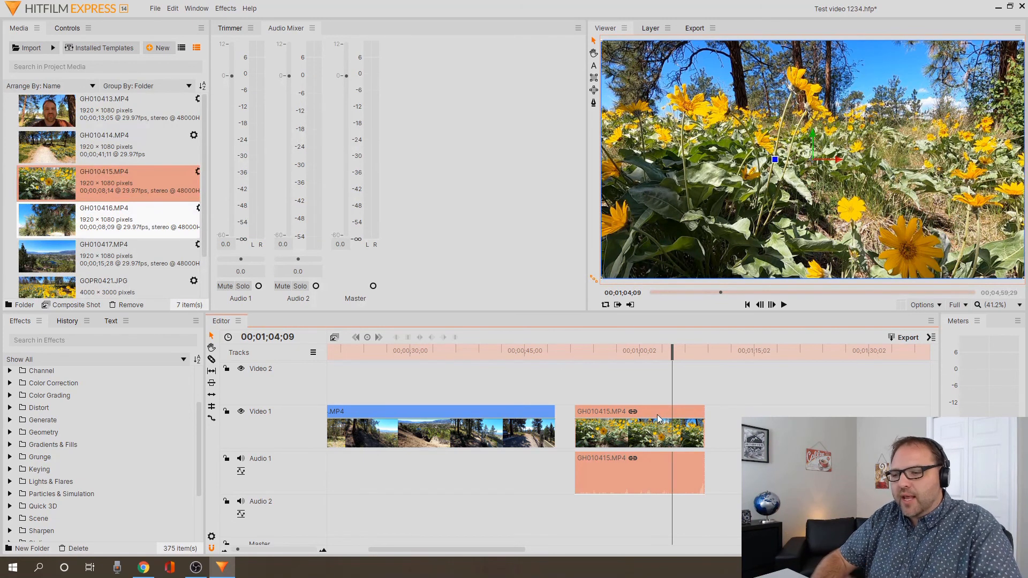
# - Delete the slowed GH010415.MP4 clip and extend Video 1 with consecutive trimmed pieces including GH010416.MP4, GH010414.MP4, GH010417.MP4 and GOPR0421.JPG
pyautogui.press('Delete')
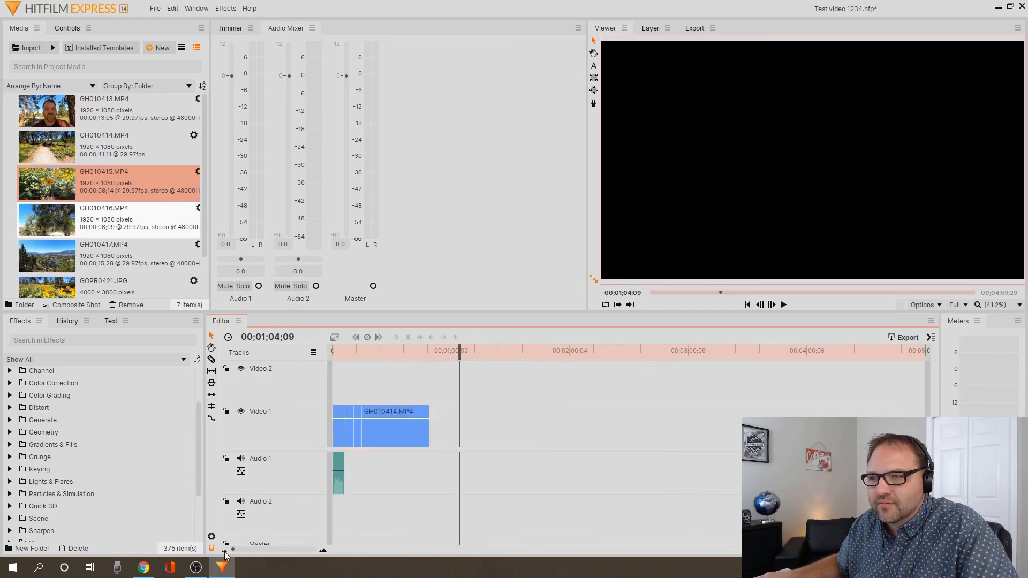
pyautogui.press('space')
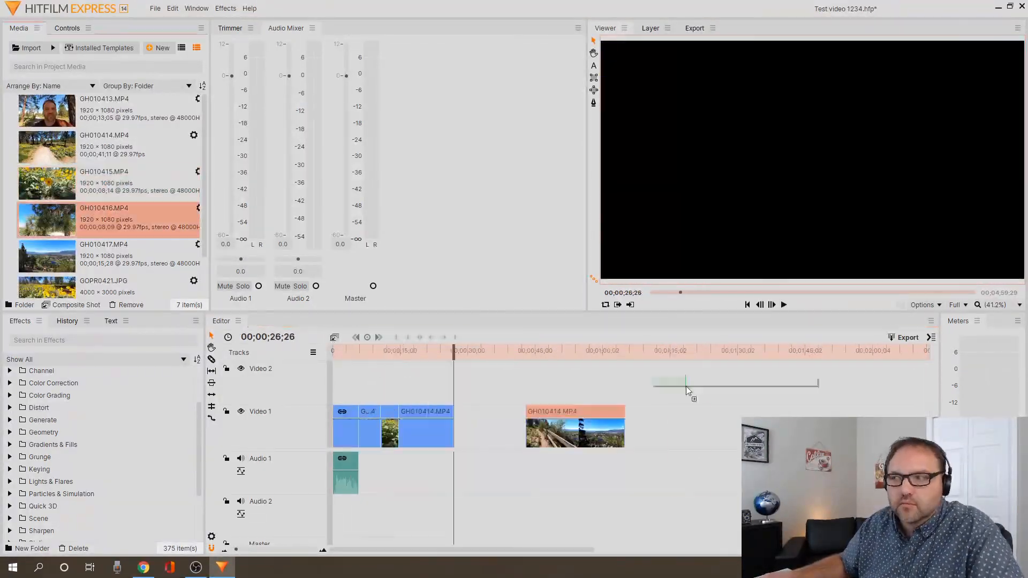
pyautogui.moveTo(688, 385); pyautogui.dragTo(682, 413)
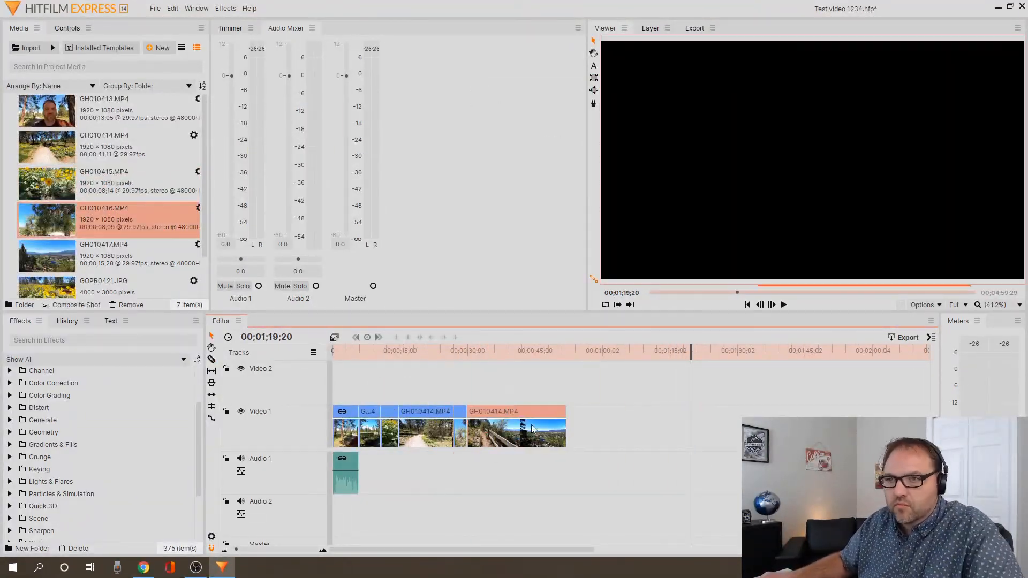
pyautogui.press('space')
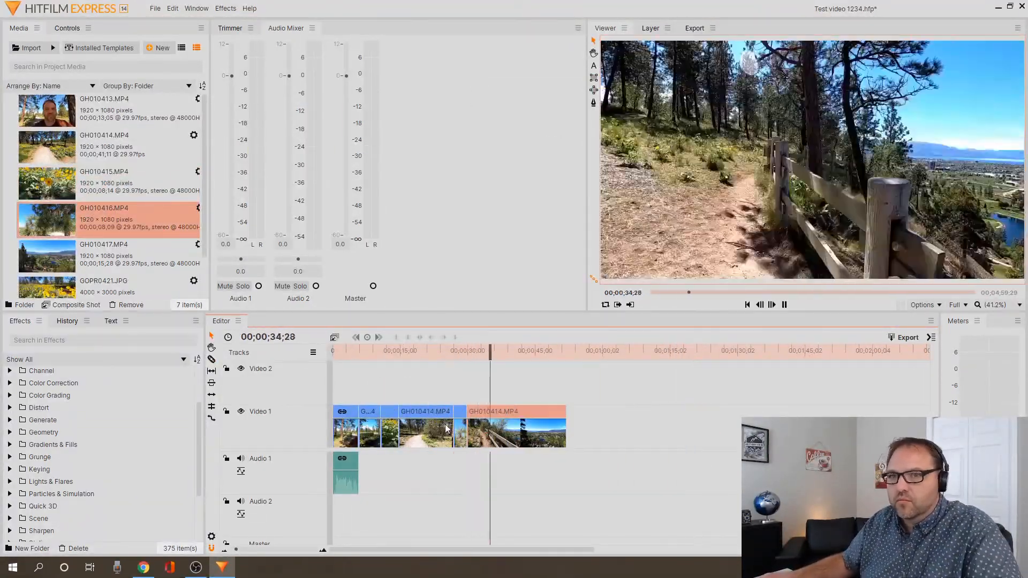
pyautogui.press('space')
pyautogui.scroll(-1, 108, 214)
pyautogui.moveTo(47, 270); pyautogui.dragTo(632, 425)
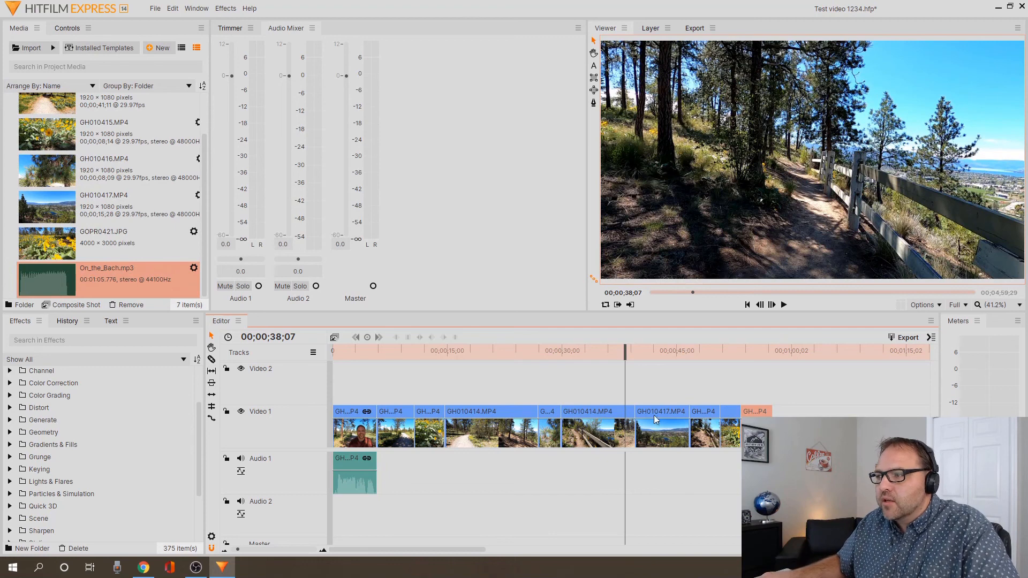
# - Display the GOPR0421.JPG photo at 00;00;51;28 and reduce its scale to 52 % in its transform controls
pyautogui.click(730, 353)
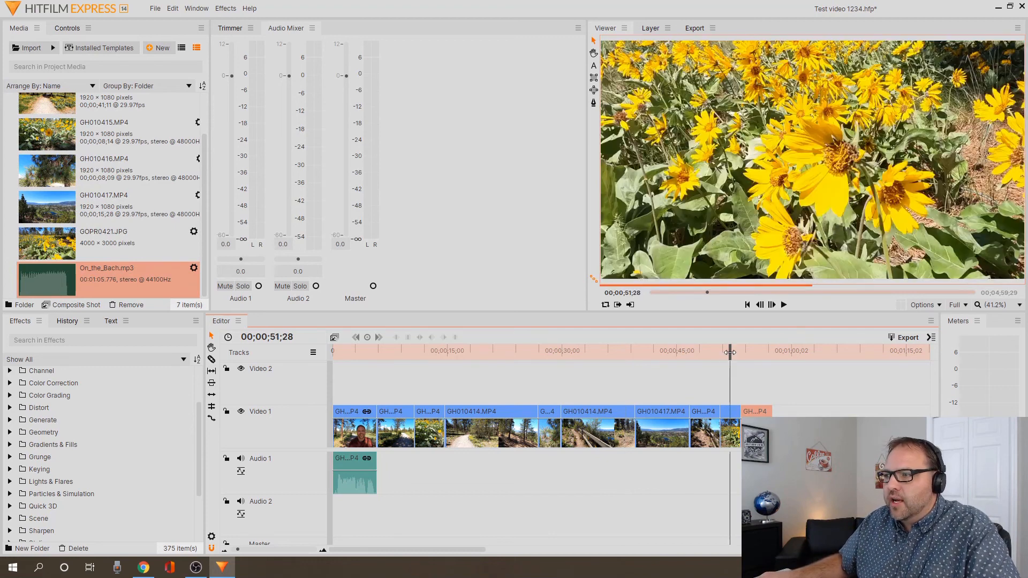
pyautogui.click(736, 415)
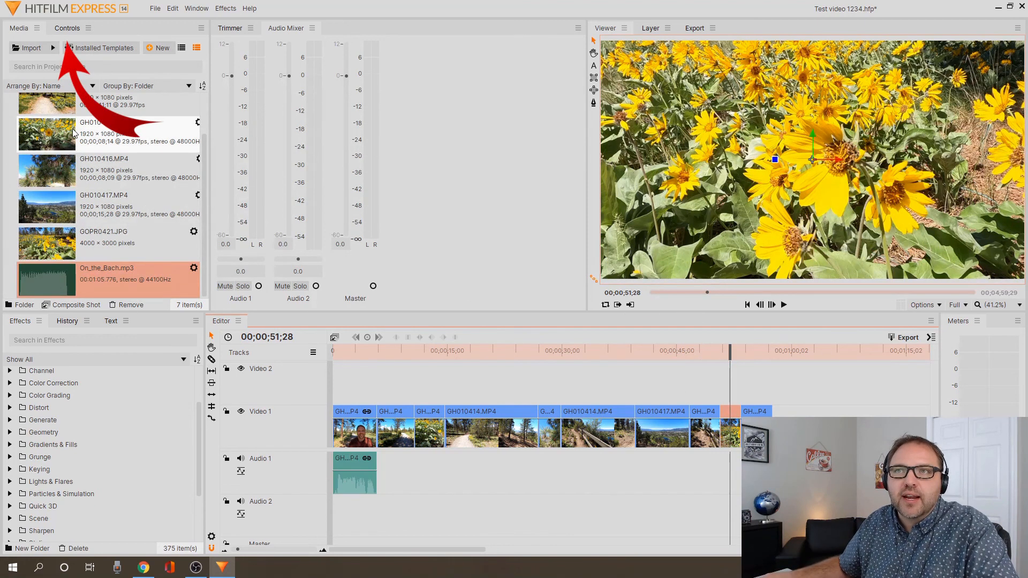
pyautogui.click(68, 29)
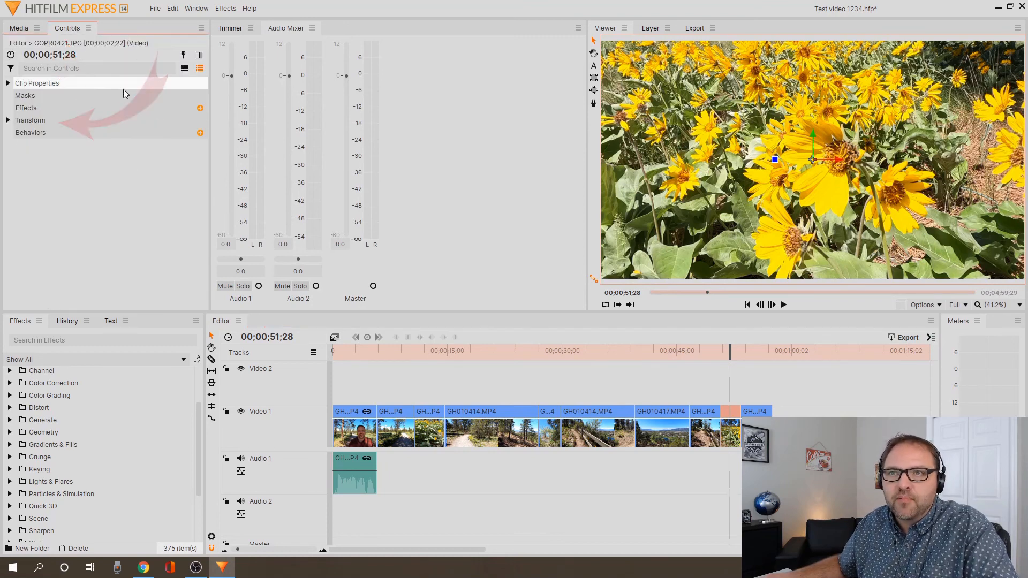
pyautogui.click(8, 121)
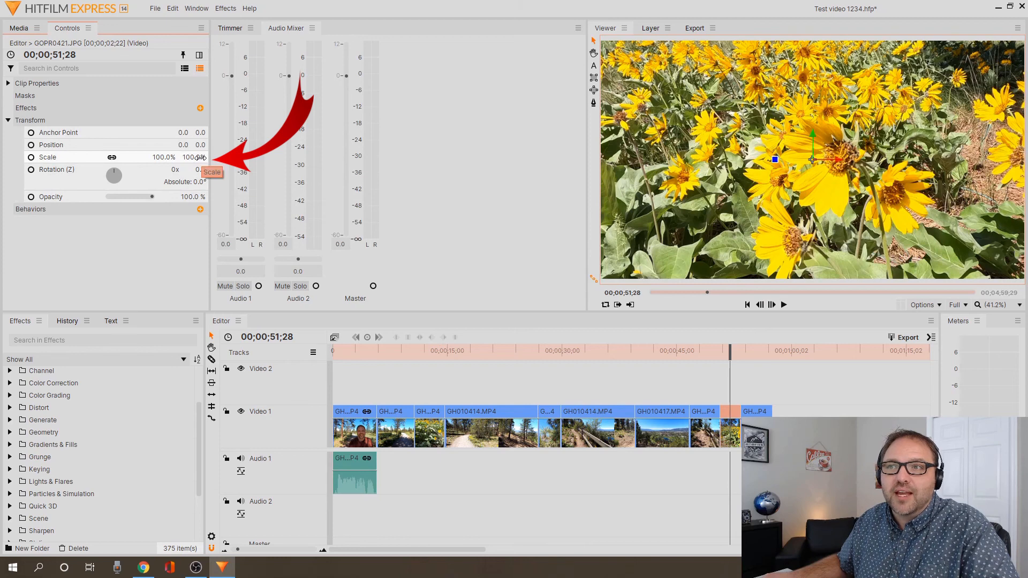
pyautogui.moveTo(198, 157); pyautogui.dragTo(171, 157)
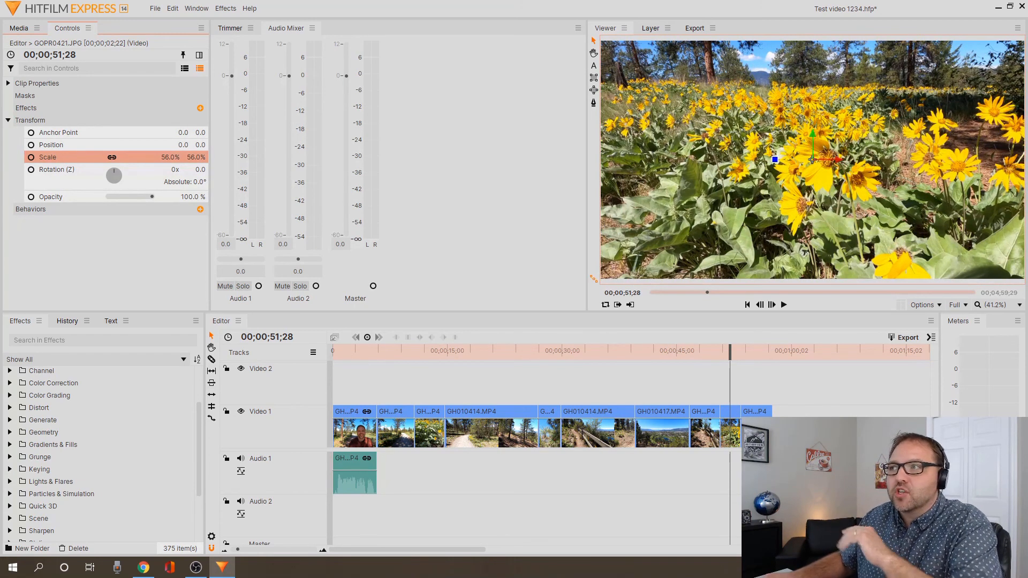
pyautogui.moveTo(170, 157); pyautogui.dragTo(168, 157)
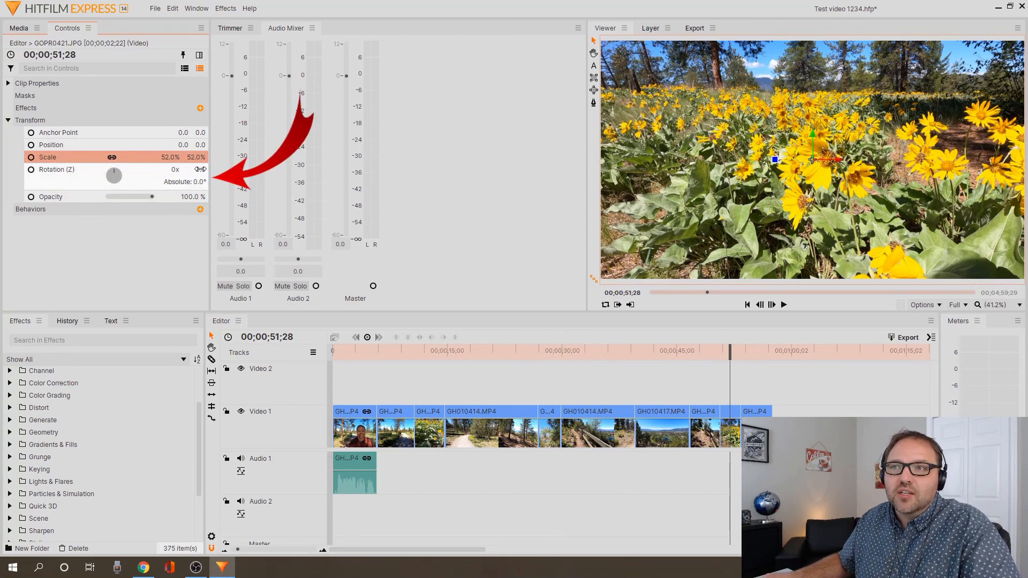
# - Adjust the GOPR0421.JPG photo's transform to 57 % scale, 1.0° rotation and position −64, −88
pyautogui.moveTo(200, 169); pyautogui.dragTo(199, 170)
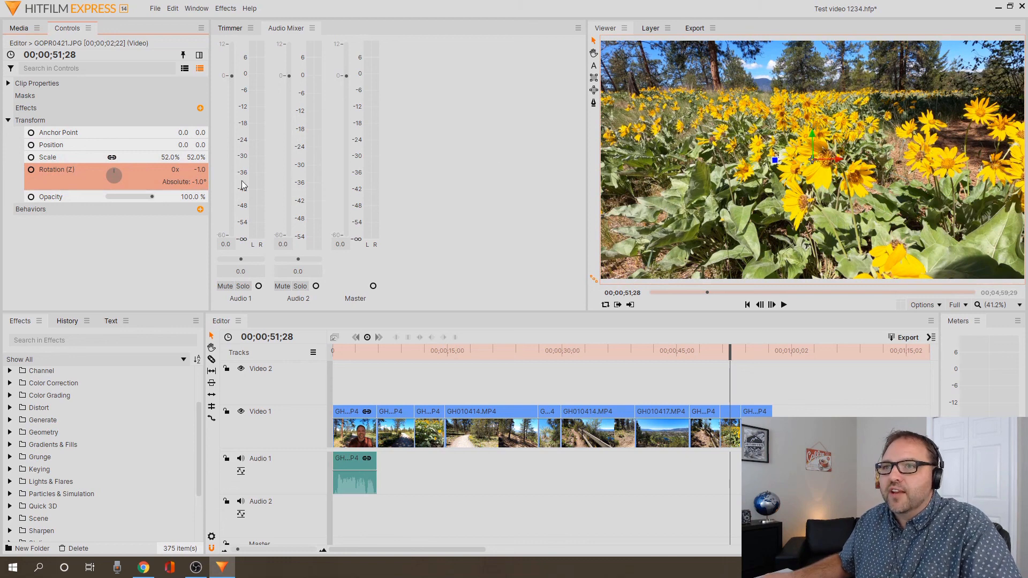
pyautogui.moveTo(196, 157); pyautogui.dragTo(188, 157)
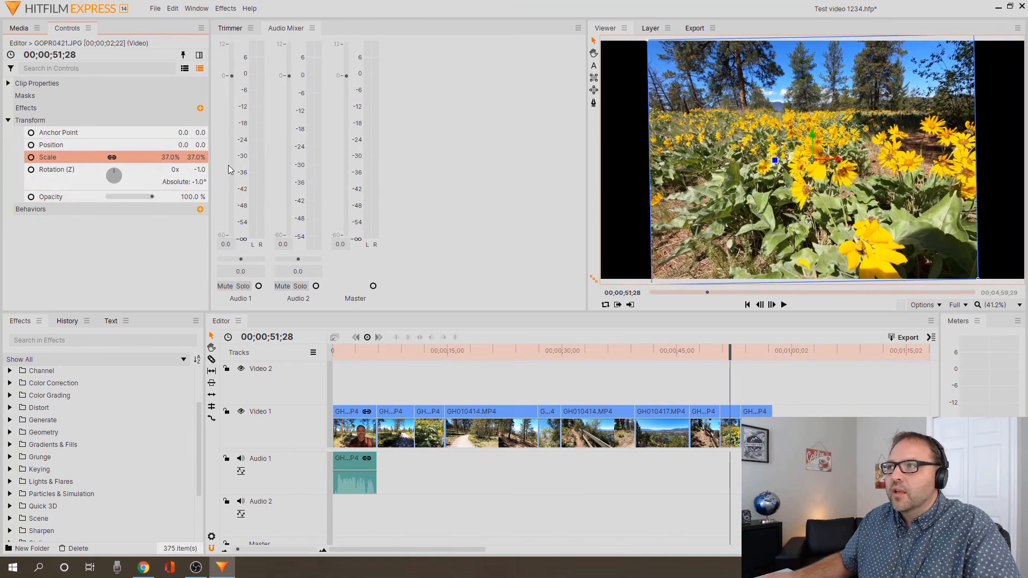
pyautogui.moveTo(199, 169); pyautogui.dragTo(196, 170)
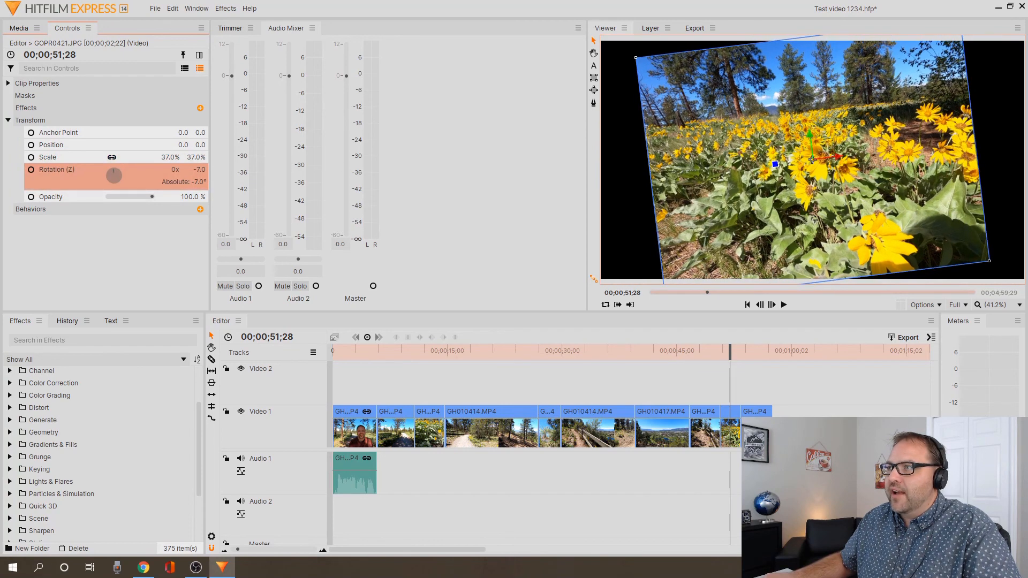
pyautogui.moveTo(196, 157)
pyautogui.mouseDown()
pyautogui.moveTo(205, 156)
pyautogui.moveTo(192, 157)
pyautogui.moveTo(197, 169)
pyautogui.moveTo(193, 157)
pyautogui.mouseUp()
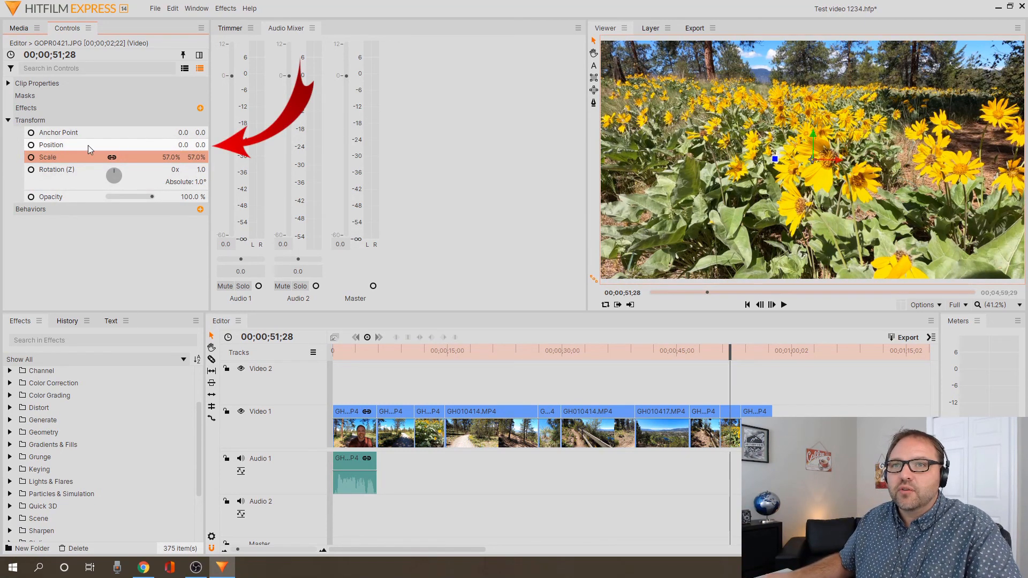
pyautogui.moveTo(185, 144); pyautogui.dragTo(153, 144)
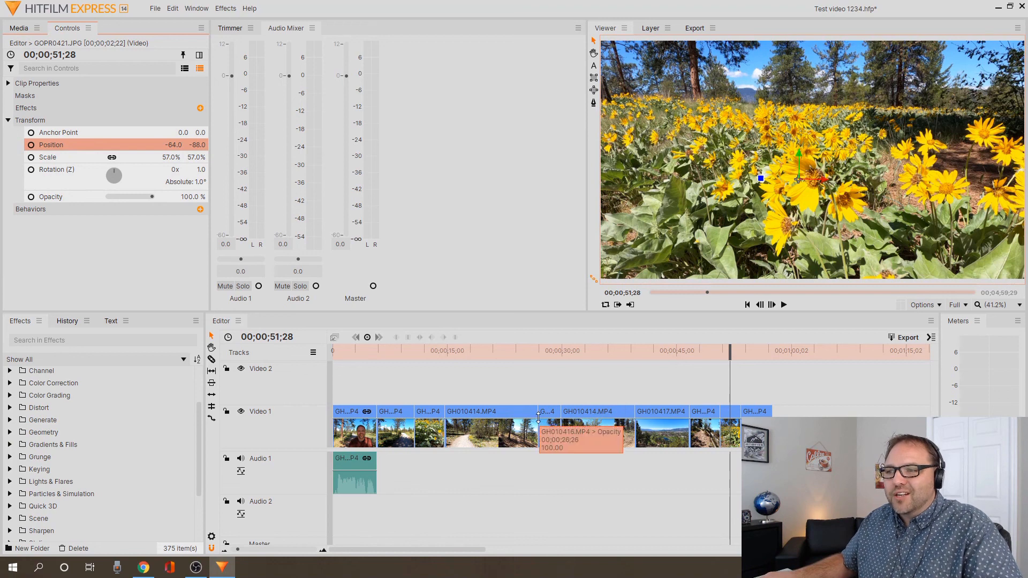
# - Select the GH010415.MP4 clip third on Video 1, view it at 00;00;13;04 and set its scale to 105 %
pyautogui.click(428, 416)
pyautogui.click(437, 351)
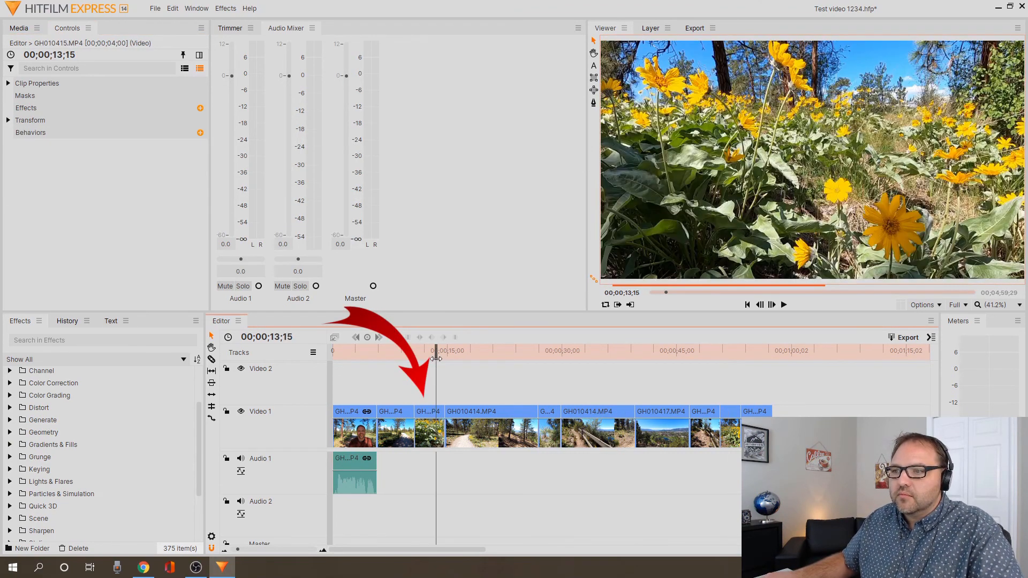
pyautogui.click(427, 416)
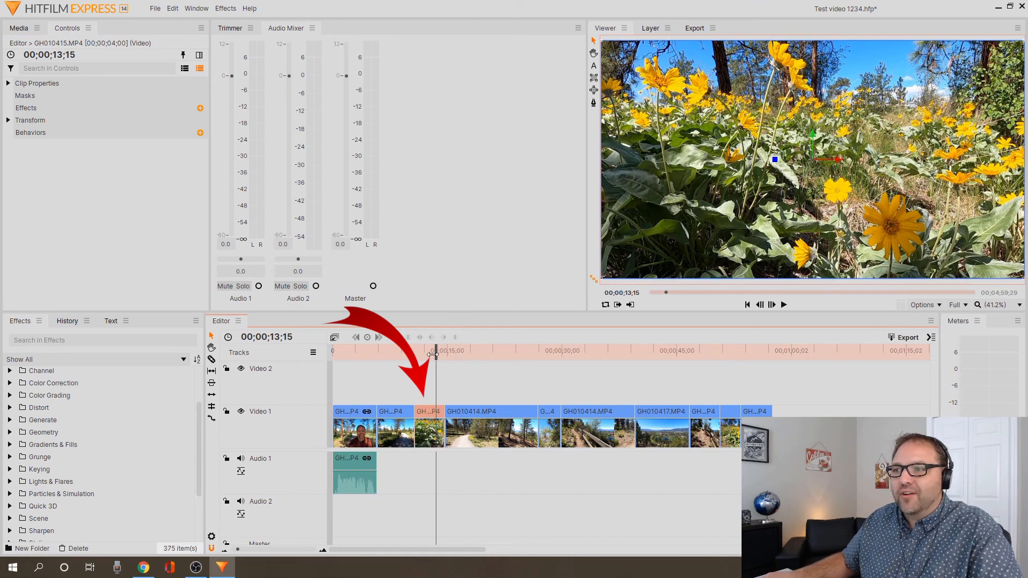
pyautogui.moveTo(433, 355)
pyautogui.mouseDown()
pyautogui.moveTo(666, 355)
pyautogui.moveTo(433, 356)
pyautogui.mouseUp()
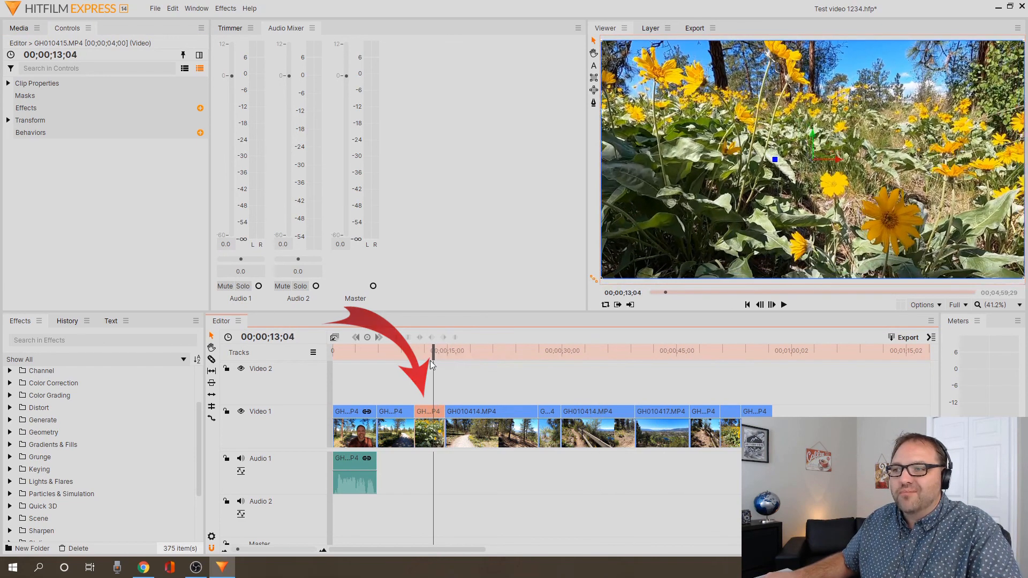
pyautogui.click(9, 120)
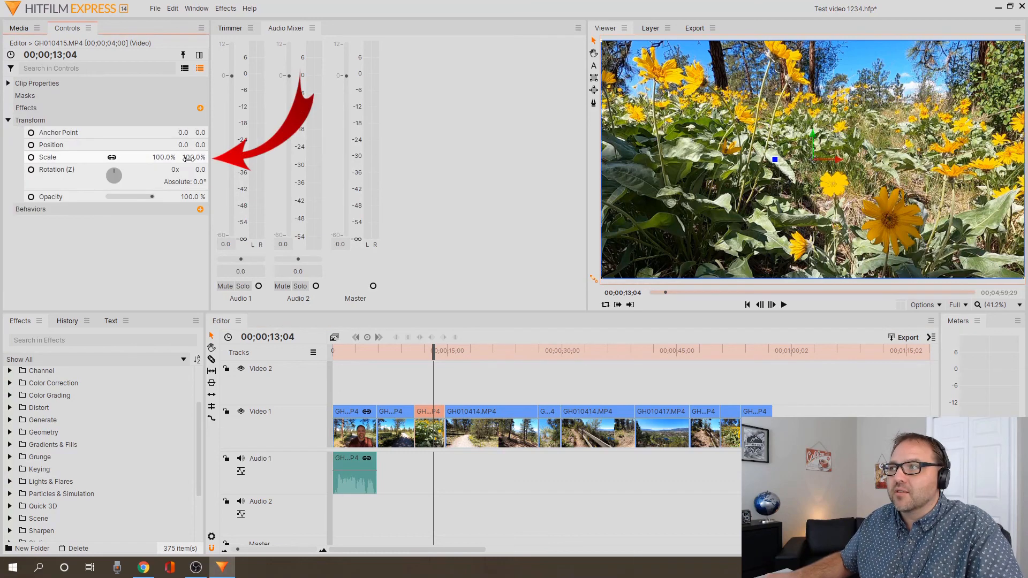
pyautogui.click(189, 158)
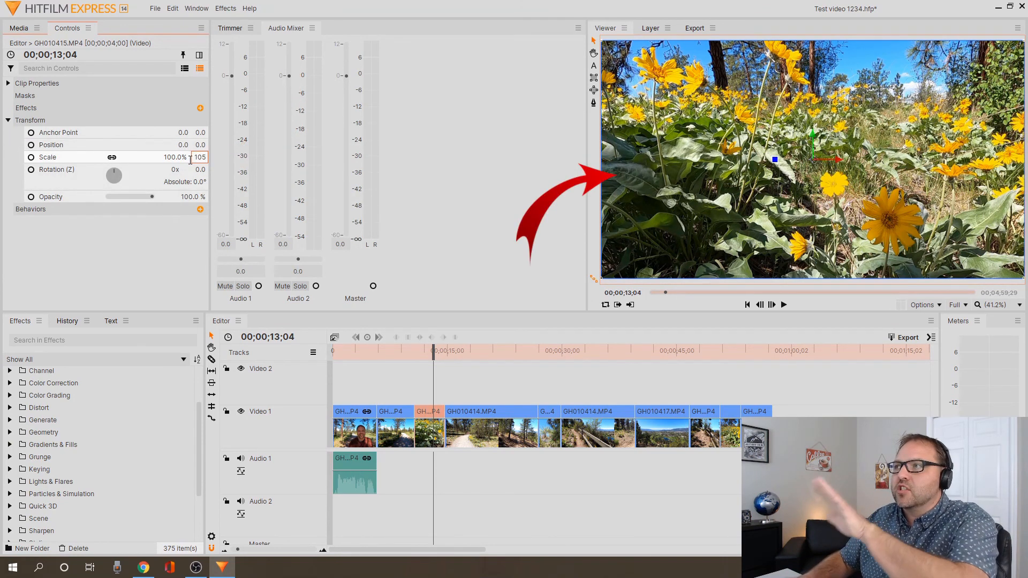
pyautogui.press('Return')
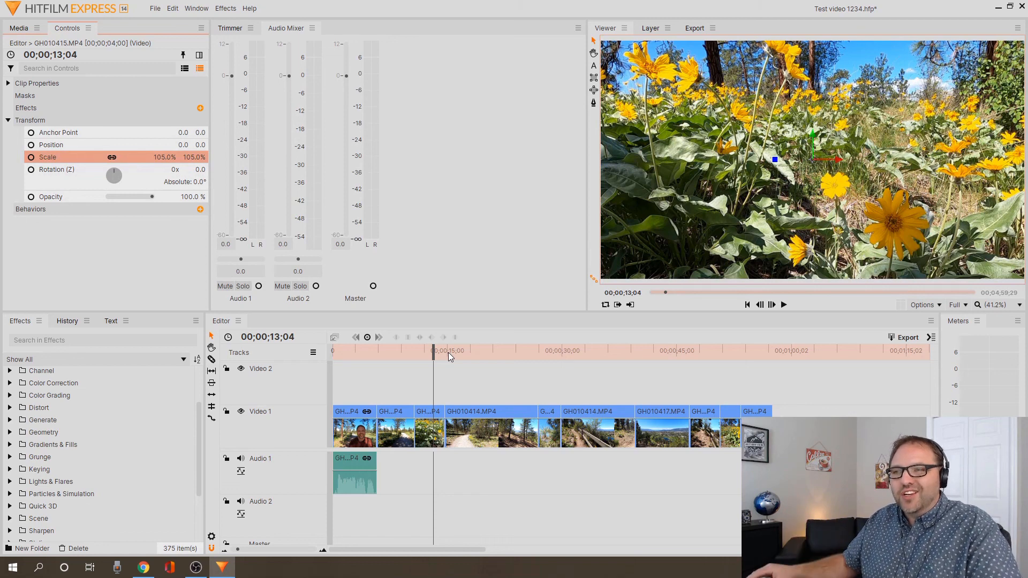
# - Preview the sequence at 00;00;04;14 and examine the video transitions available under Dissolve, Motion, Wipe and Zoom
pyautogui.moveTo(434, 353); pyautogui.dragTo(368, 369)
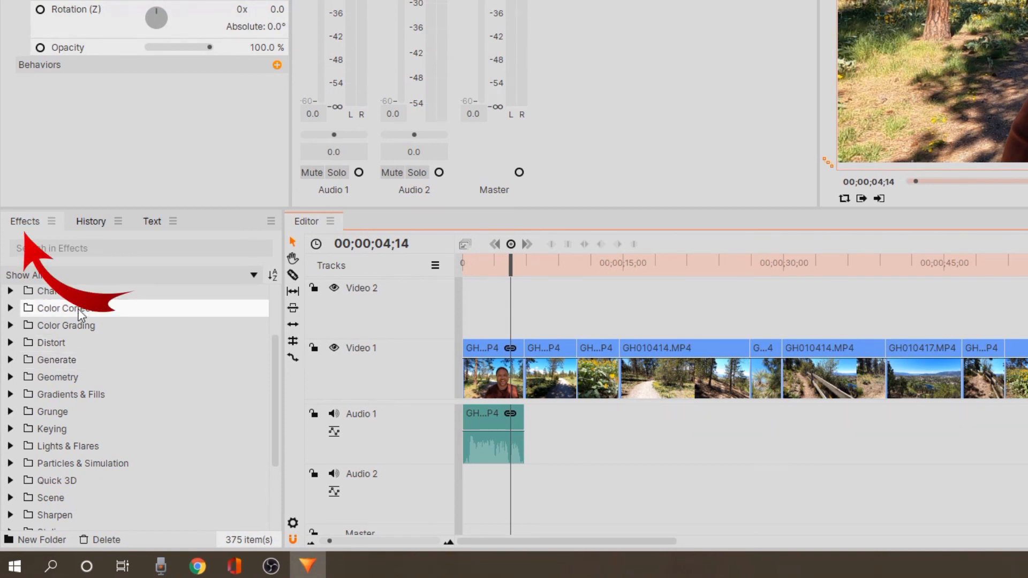
pyautogui.scroll(-3, 156, 358)
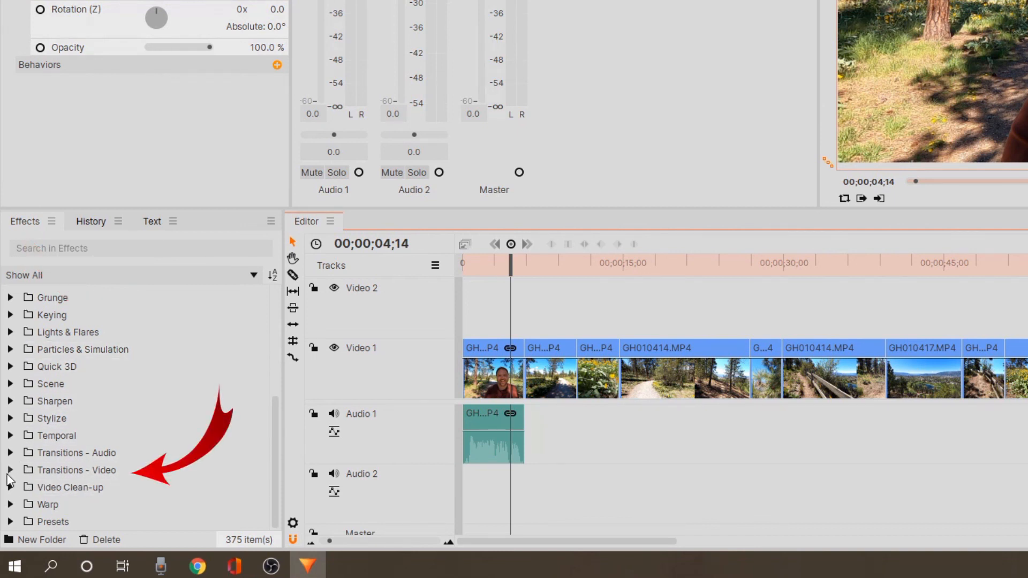
pyautogui.click(10, 470)
pyautogui.scroll(-2, 214, 413)
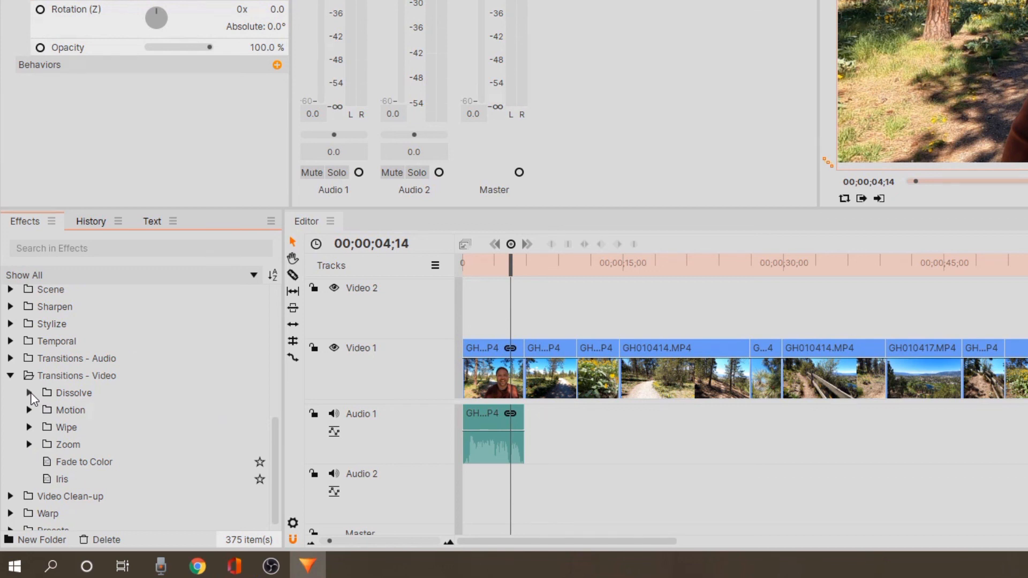
pyautogui.click(31, 394)
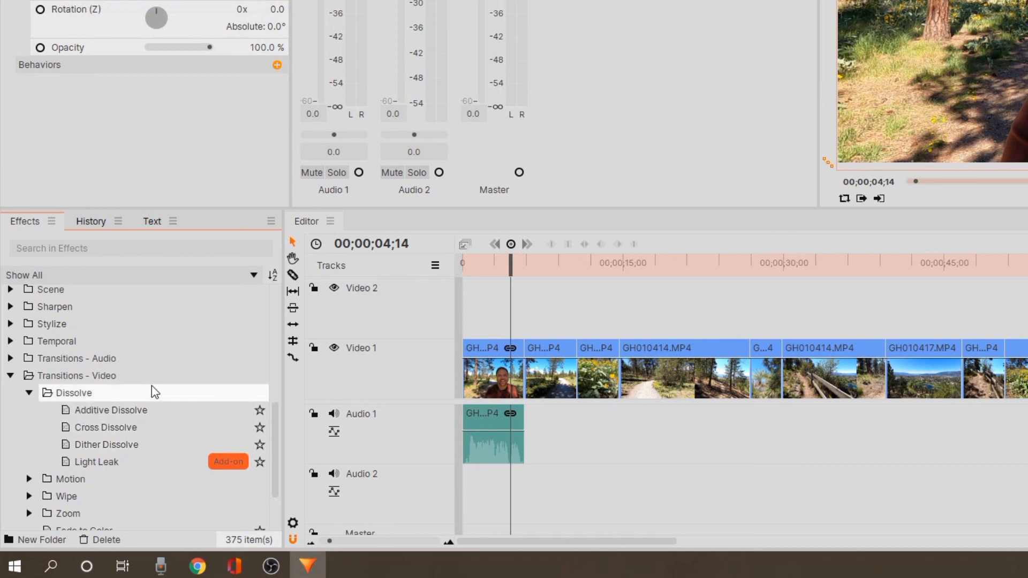
pyautogui.scroll(-5, 150, 388)
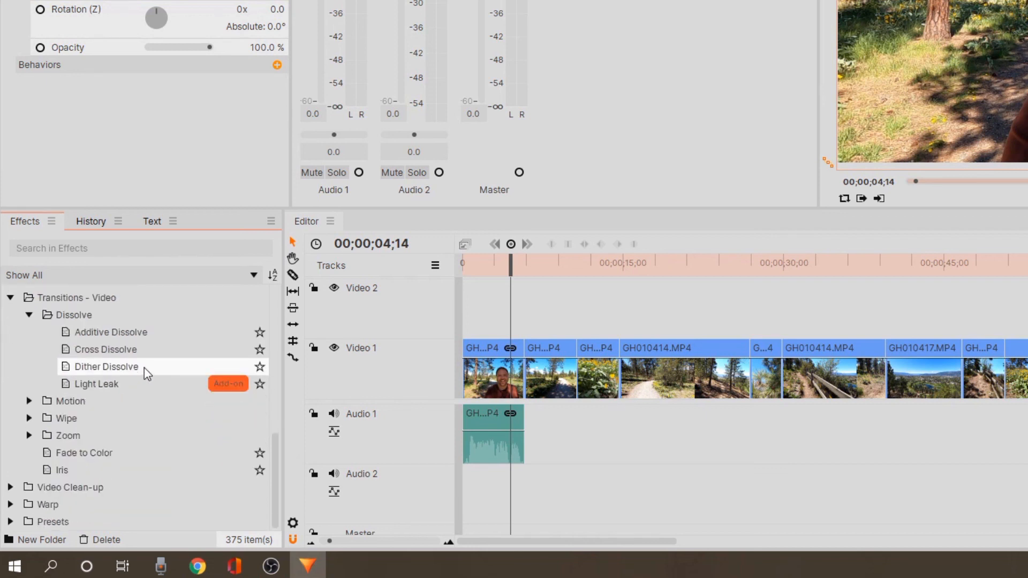
pyautogui.click(30, 401)
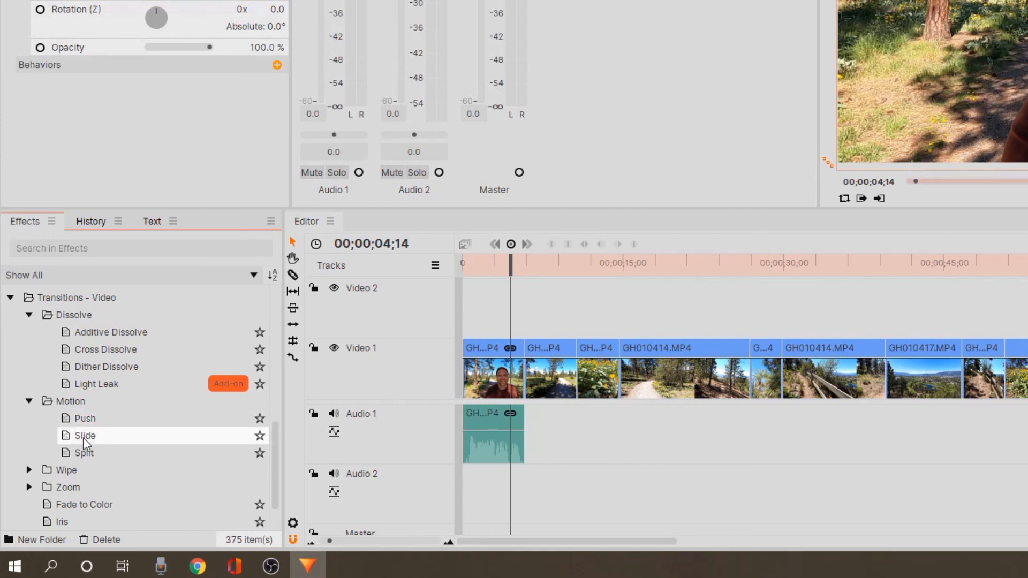
pyautogui.click(30, 471)
pyautogui.scroll(-1, 182, 477)
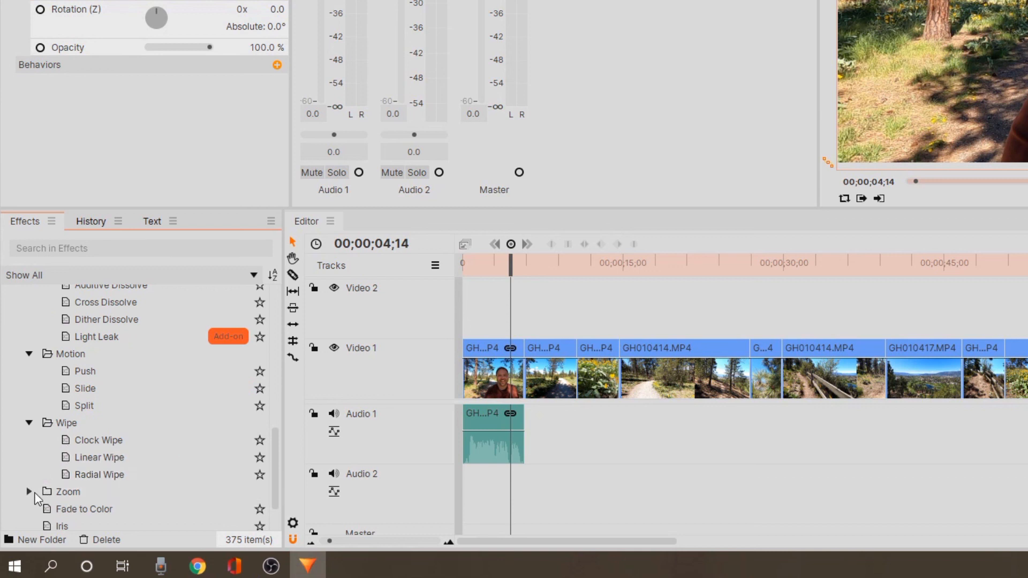
pyautogui.click(29, 492)
pyautogui.scroll(-2, 107, 440)
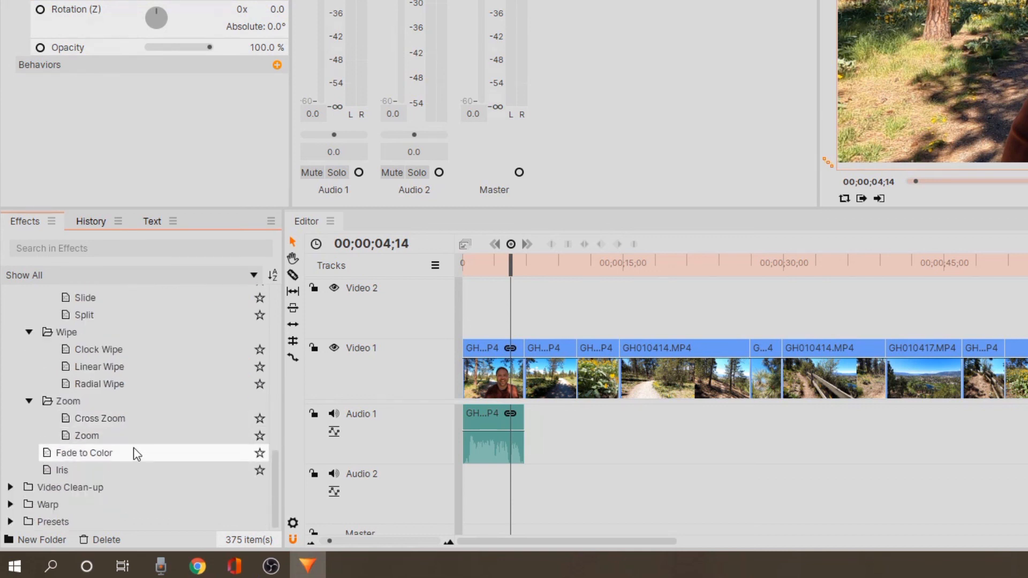
# - Add a Cross Dissolve transition on Video 1 across the cut between the opening GH010413.MP4 clip and GH010414.MP4
pyautogui.moveTo(100, 452); pyautogui.dragTo(529, 412)
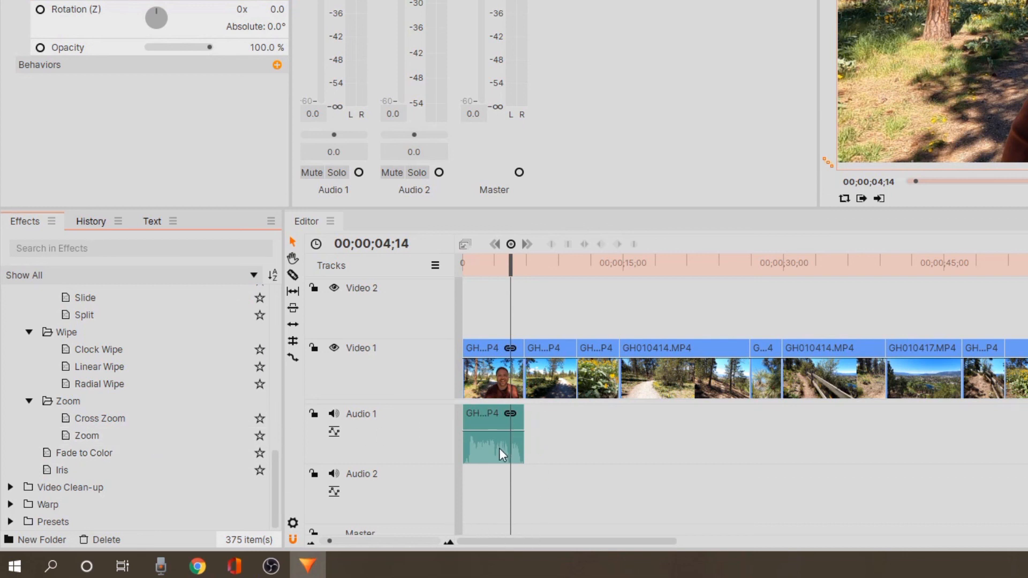
pyautogui.click(341, 542)
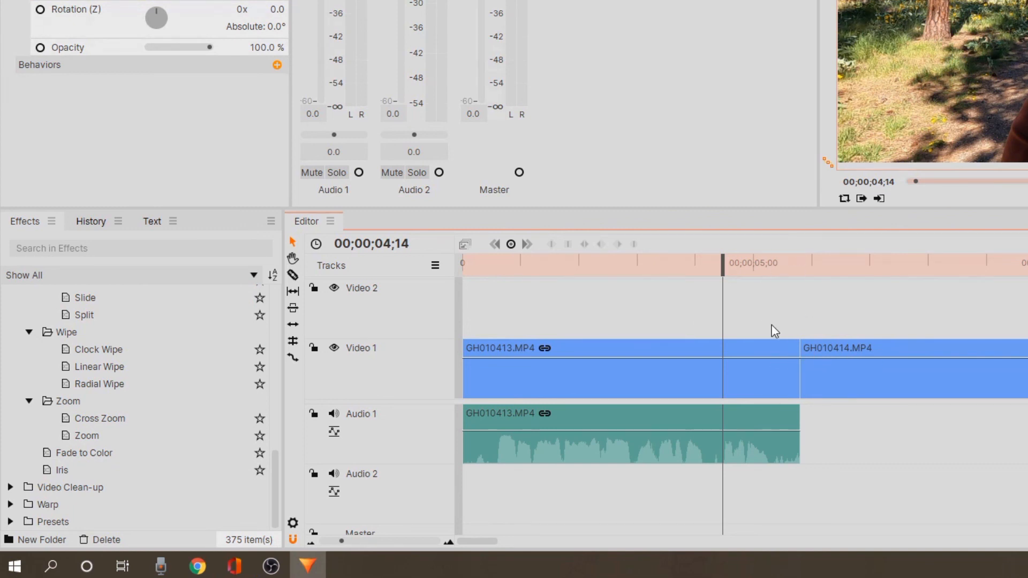
pyautogui.scroll(1, 156, 396)
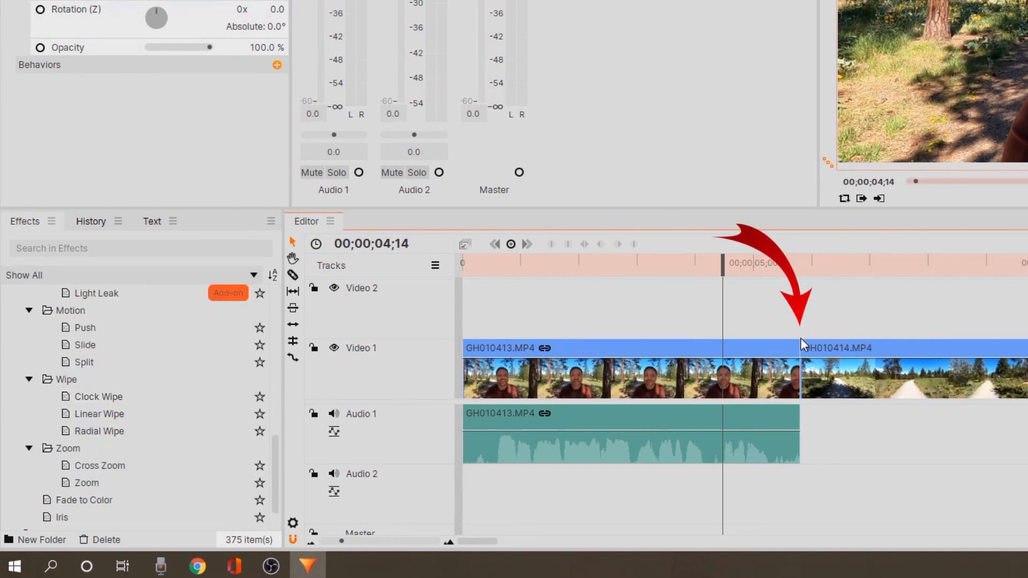
pyautogui.scroll(1, 154, 366)
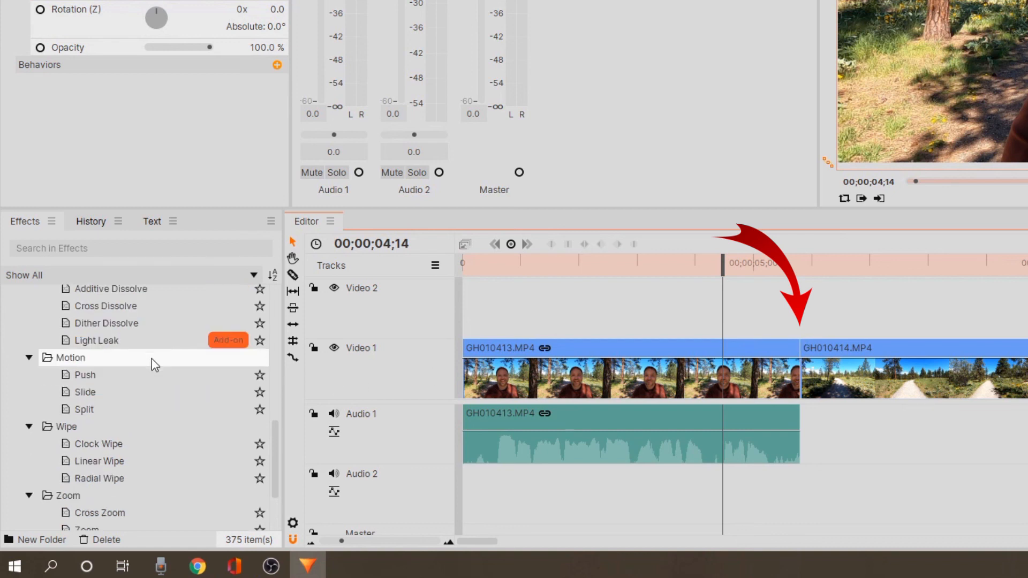
pyautogui.moveTo(121, 309); pyautogui.dragTo(791, 364)
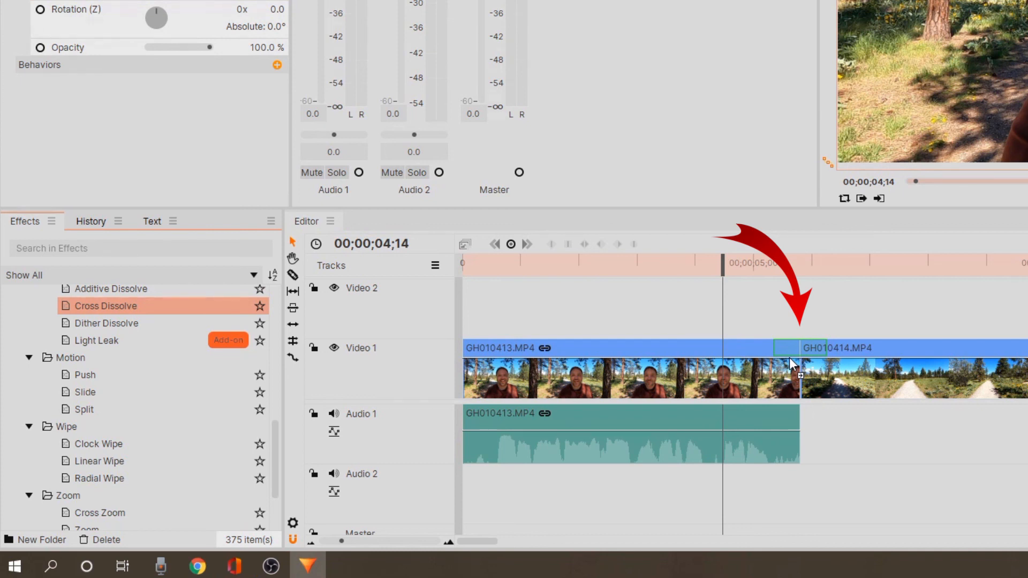
pyautogui.moveTo(791, 365); pyautogui.dragTo(793, 365)
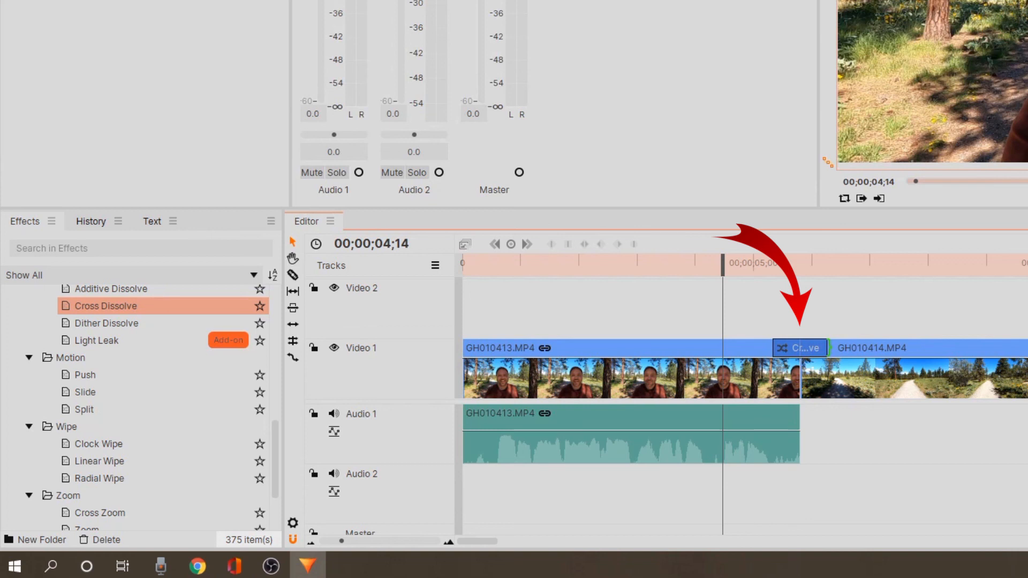
pyautogui.moveTo(829, 348)
pyautogui.mouseDown()
pyautogui.moveTo(866, 348)
pyautogui.moveTo(804, 348)
pyautogui.moveTo(842, 348)
pyautogui.moveTo(828, 348)
pyautogui.mouseUp()
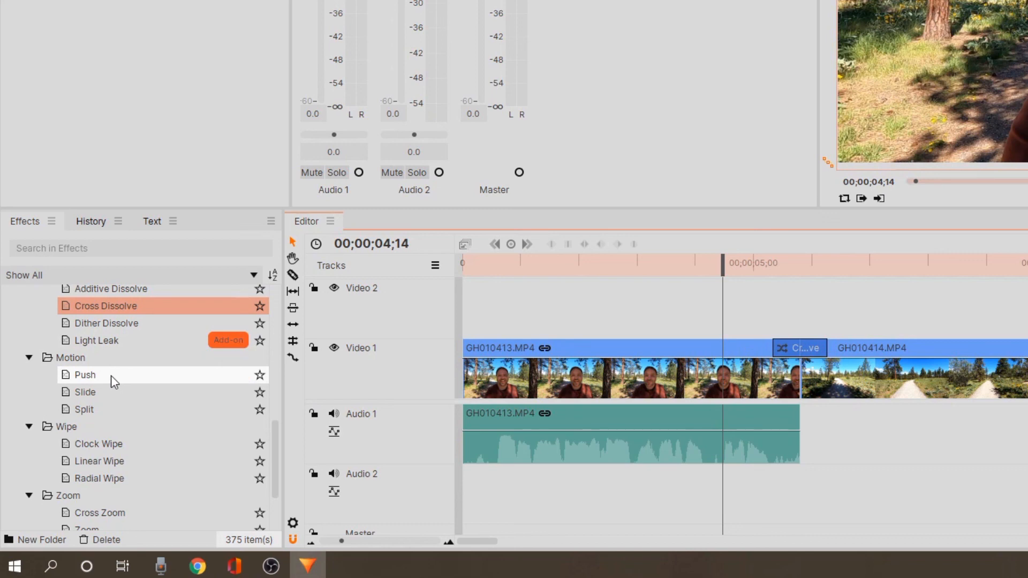
# - Add a Push transition between GH010414.MP4 and GH010415.MP4, and a Slide transition between GH010415.MP4 and the following GH010414.MP4 clip
pyautogui.moveTo(111, 375); pyautogui.dragTo(1026, 375)
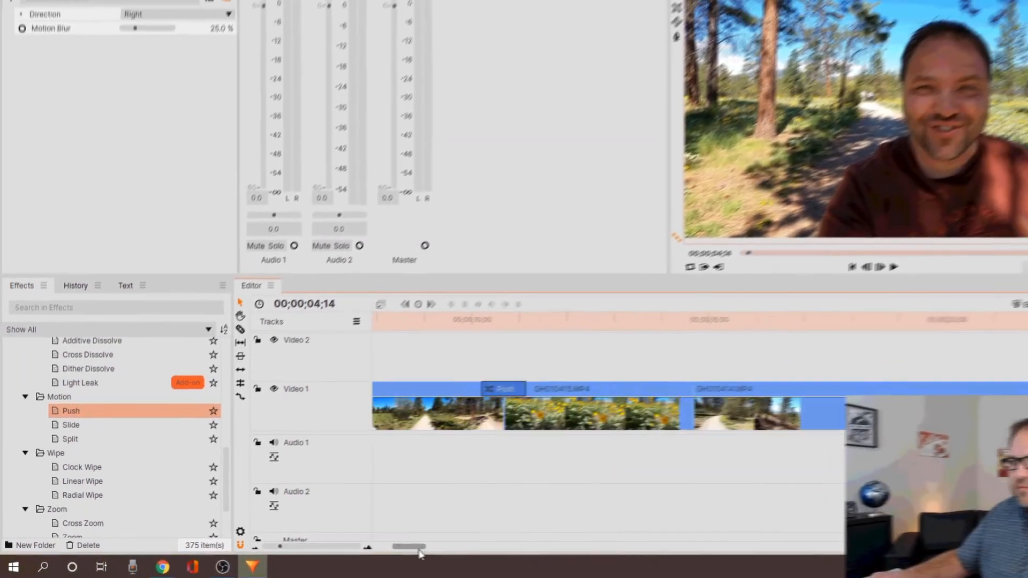
pyautogui.moveTo(90, 425); pyautogui.dragTo(628, 387)
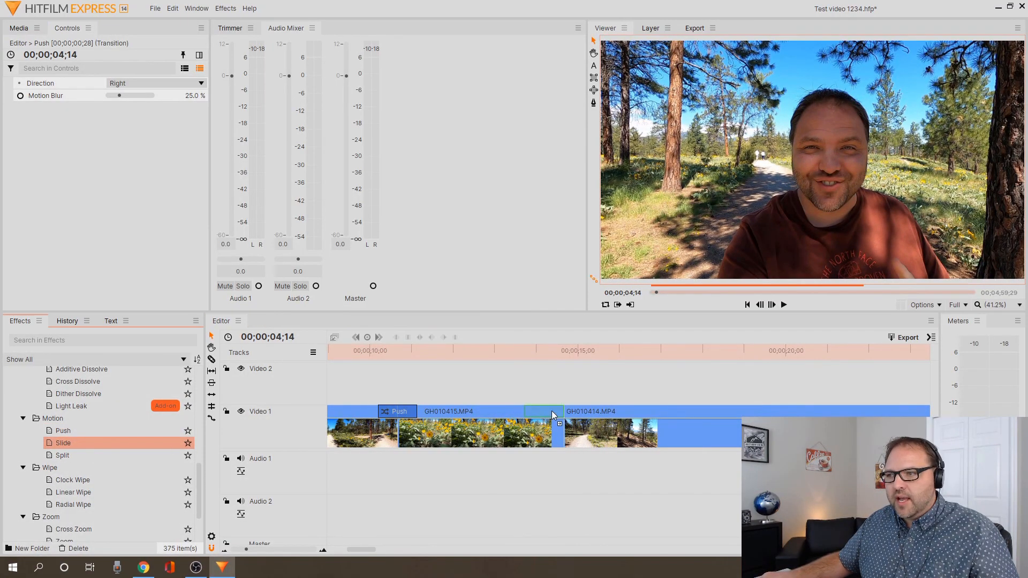
pyautogui.moveTo(551, 410); pyautogui.dragTo(555, 411)
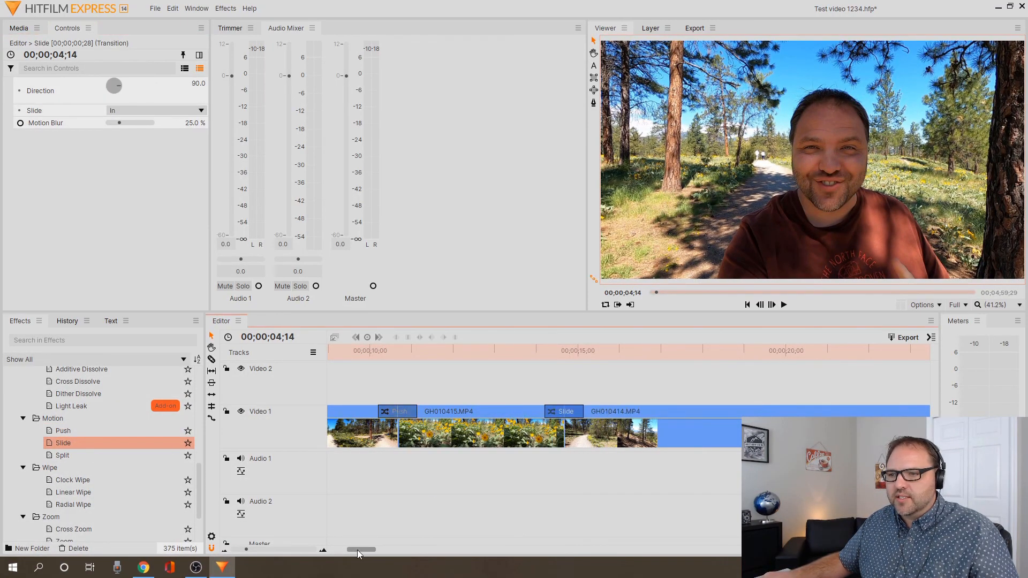
# - Add a Split transition at the start of GH010416.MP4 and a Clock Wipe between it and the following GH010414.MP4 clip
pyautogui.moveTo(358, 551); pyautogui.dragTo(385, 553)
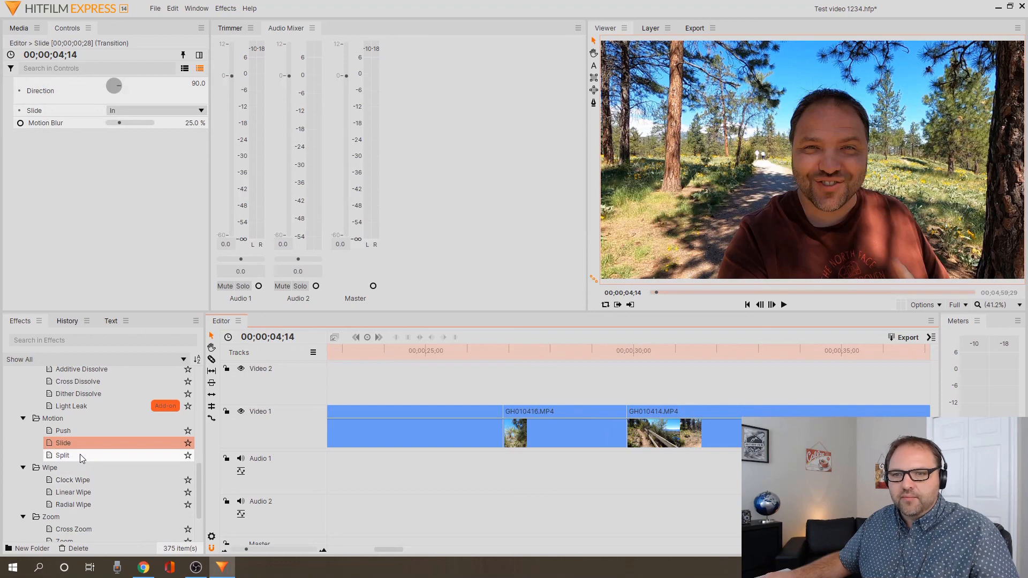
pyautogui.moveTo(79, 454); pyautogui.dragTo(504, 423)
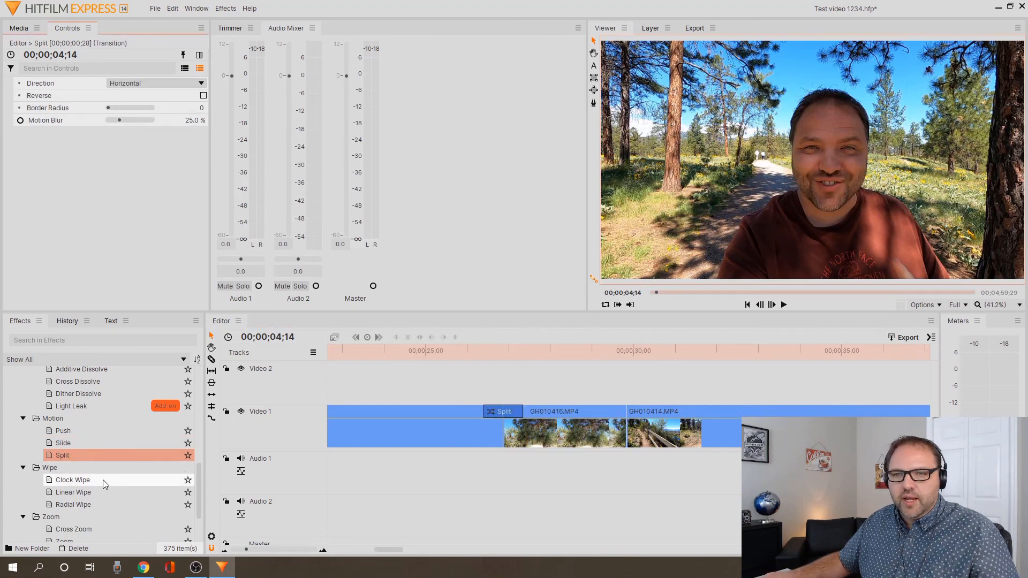
pyautogui.moveTo(80, 480); pyautogui.dragTo(625, 423)
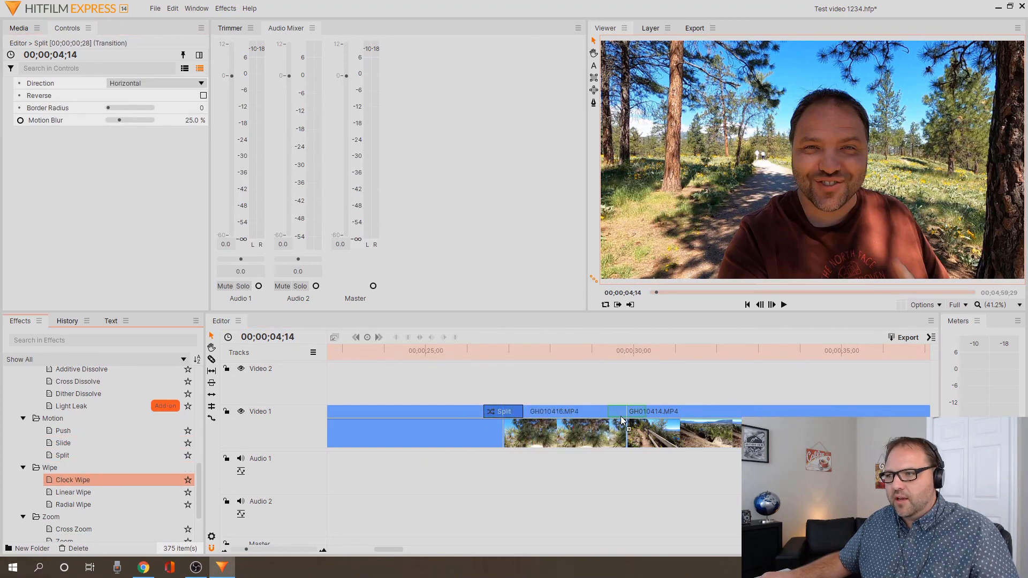
# - Add a Linear Wipe before GH010417.MP4, and Radial Wipe, Cross Zoom and Zoom transitions in order on the remaining cuts of Video 1
pyautogui.moveTo(393, 546)
pyautogui.mouseDown()
pyautogui.moveTo(415, 545)
pyautogui.moveTo(403, 541)
pyautogui.mouseUp()
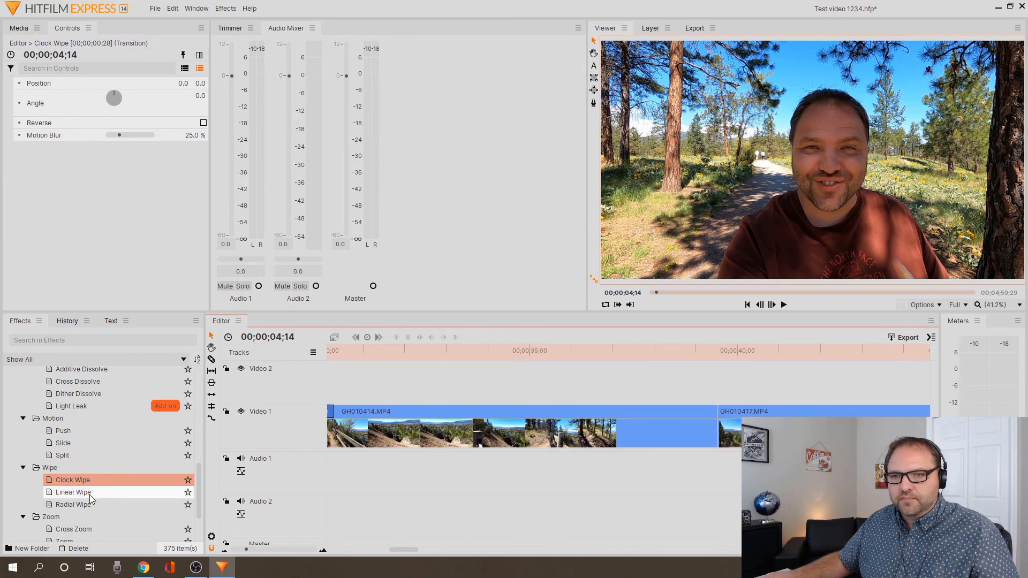
pyautogui.moveTo(73, 492); pyautogui.dragTo(718, 424)
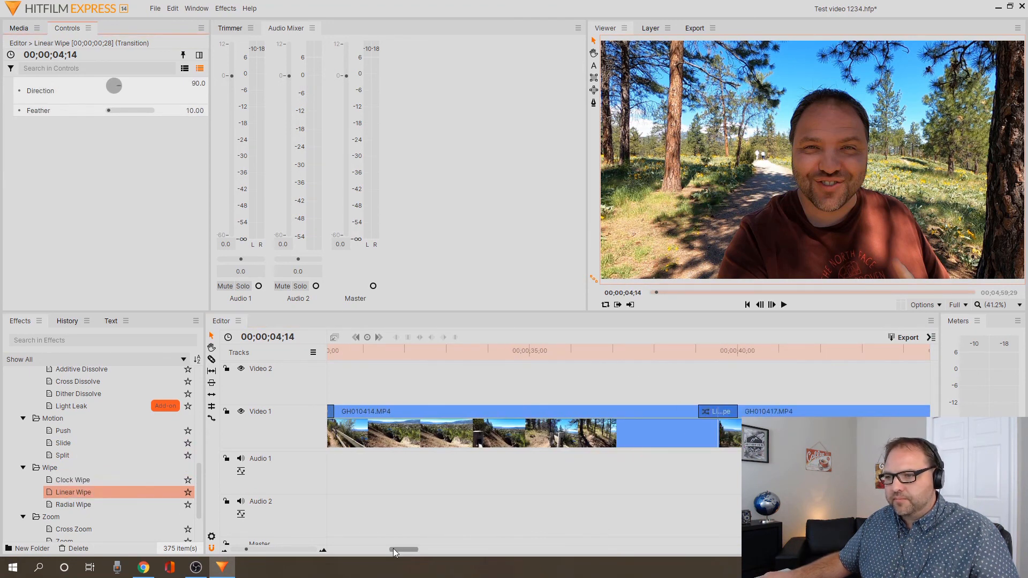
pyautogui.moveTo(393, 548); pyautogui.dragTo(405, 549)
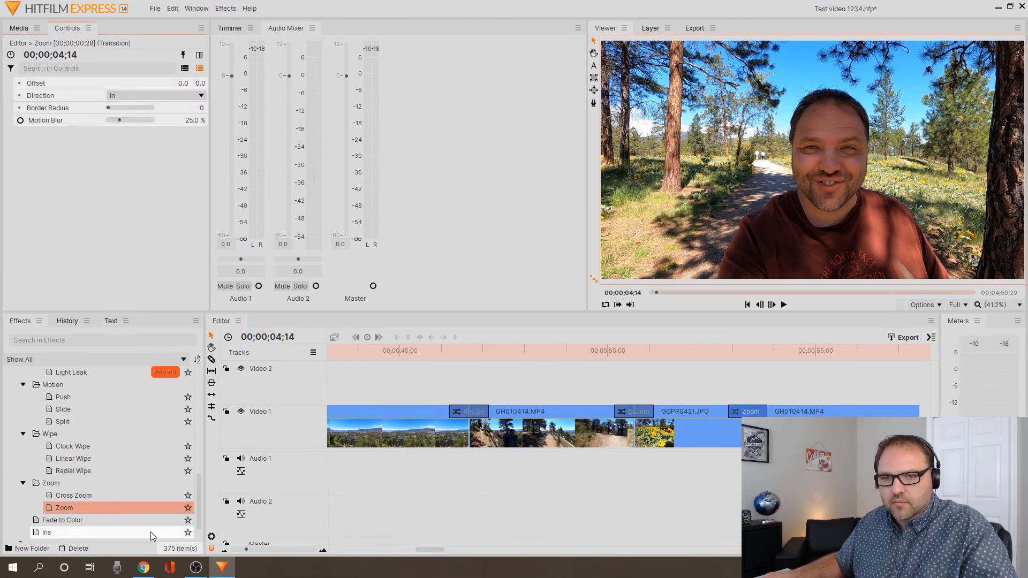
# - Add a text box over the upper-left part of the video frame at 00;00;00;11 reading WALK IN THE PARK
pyautogui.moveTo(410, 549); pyautogui.dragTo(386, 549)
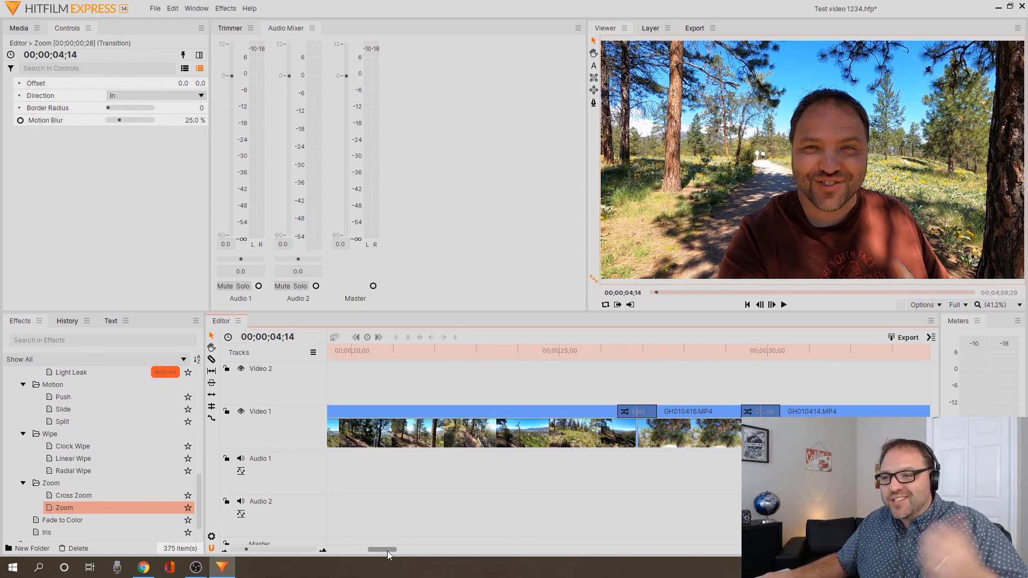
pyautogui.moveTo(388, 551); pyautogui.dragTo(347, 548)
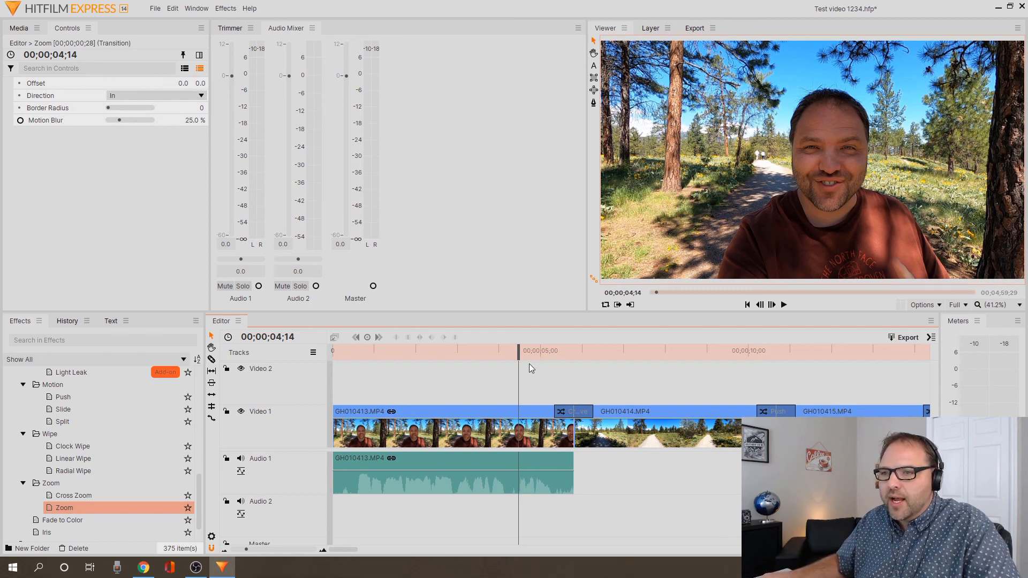
pyautogui.moveTo(518, 352); pyautogui.dragTo(460, 359)
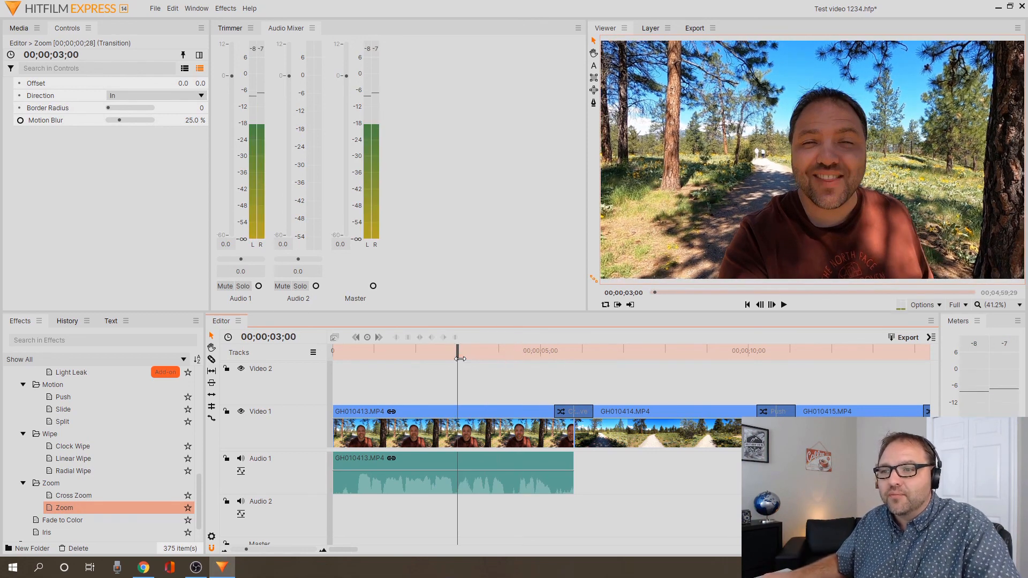
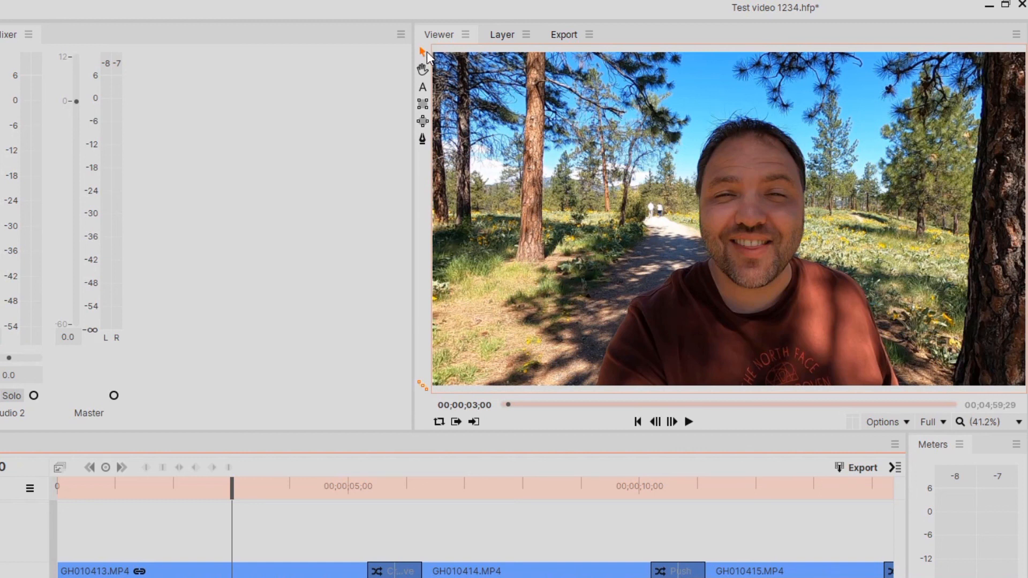
pyautogui.click(423, 88)
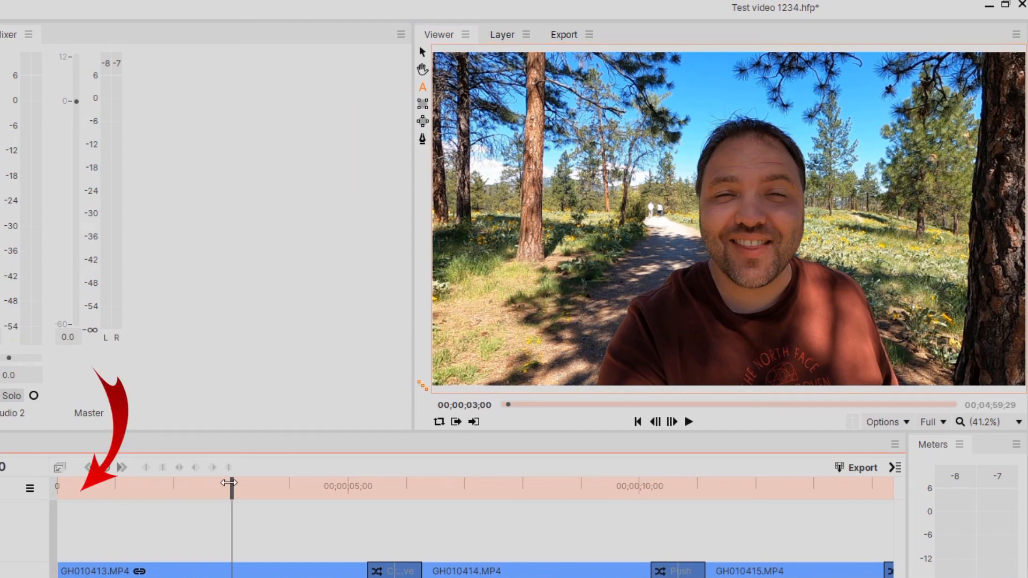
pyautogui.moveTo(232, 489); pyautogui.dragTo(75, 506)
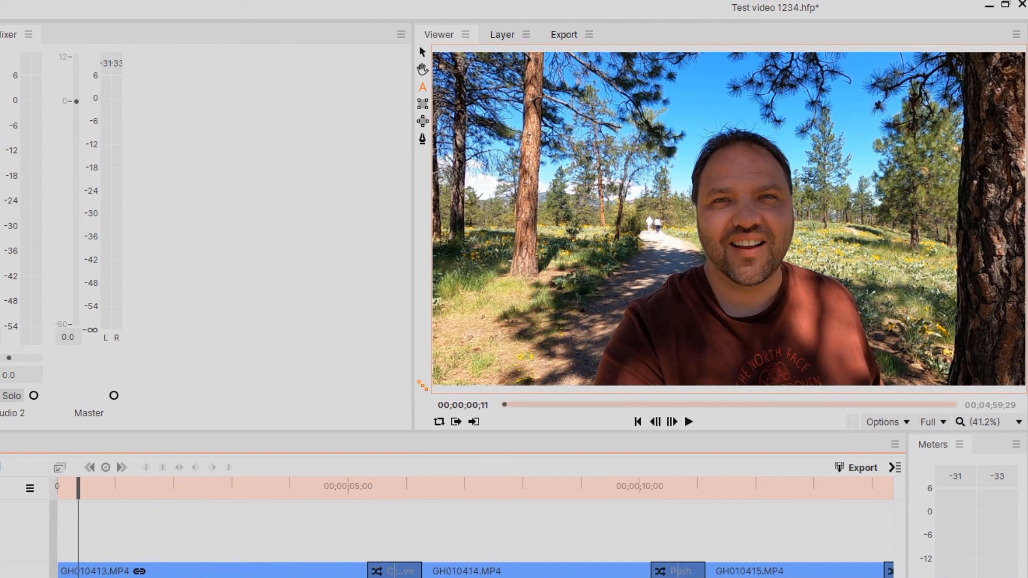
pyautogui.moveTo(437, 63); pyautogui.dragTo(687, 219)
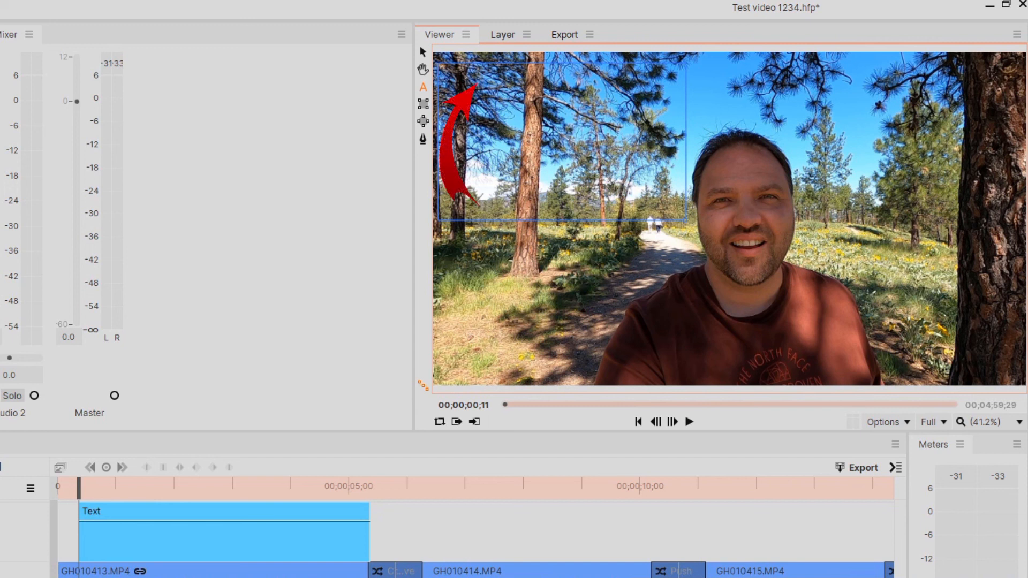
pyautogui.write('W')
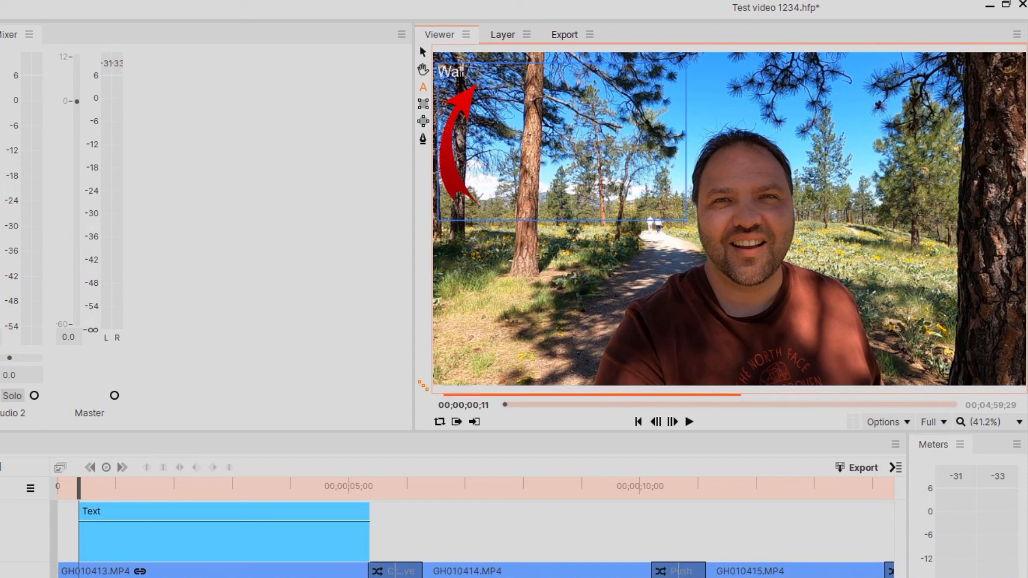
pyautogui.write('ALK IN')
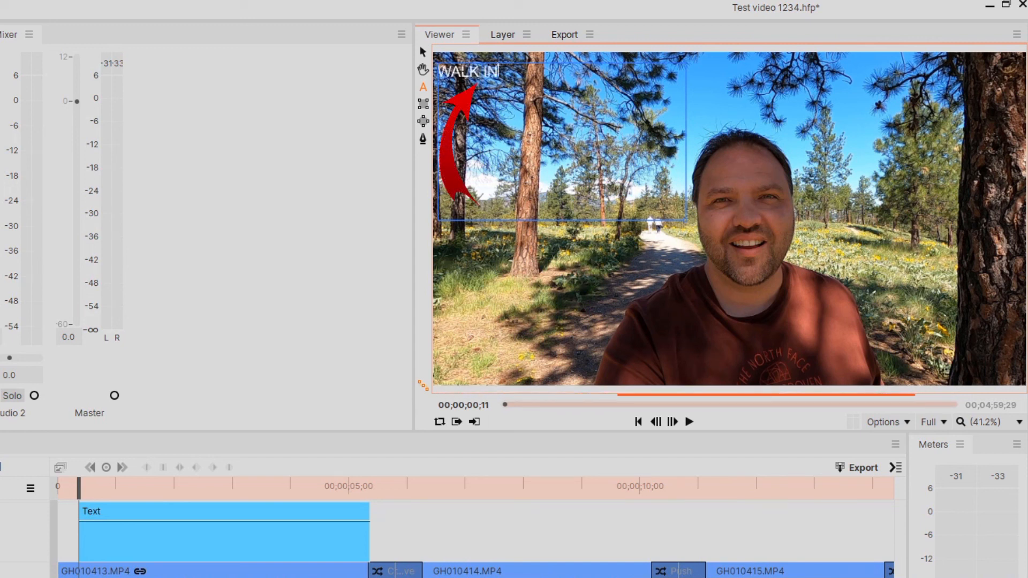
pyautogui.write(' THE PARK')
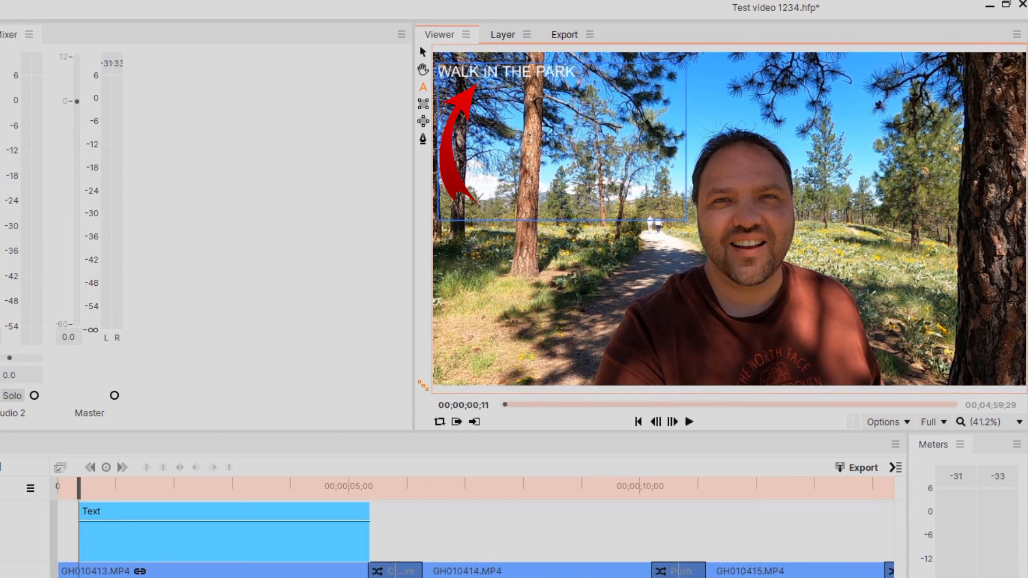
pyautogui.click(495, 61)
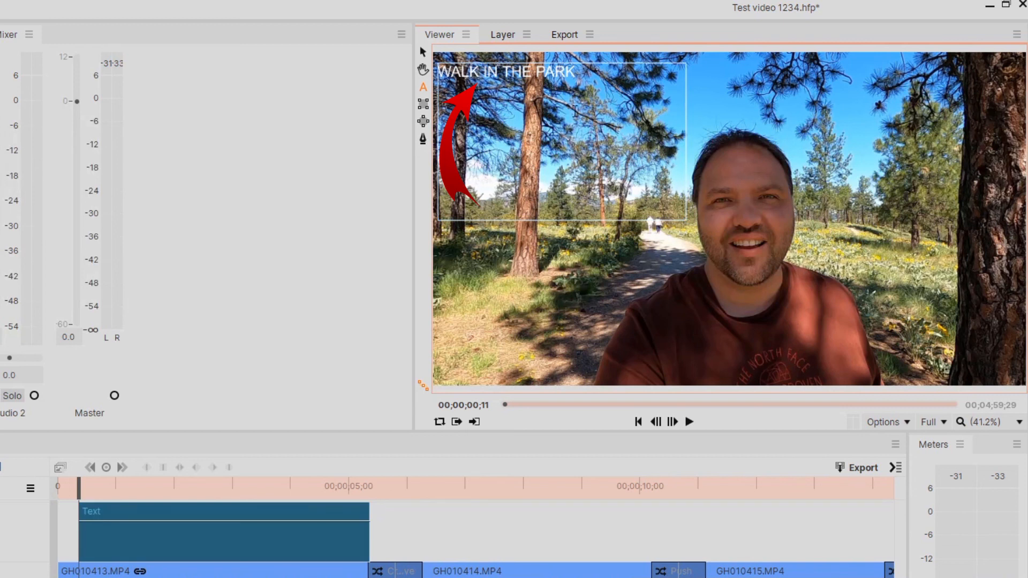
# - Select the whole WALK IN THE PARK title and set its font to Berlin Sans FB at size 80
pyautogui.moveTo(579, 73); pyautogui.dragTo(439, 75)
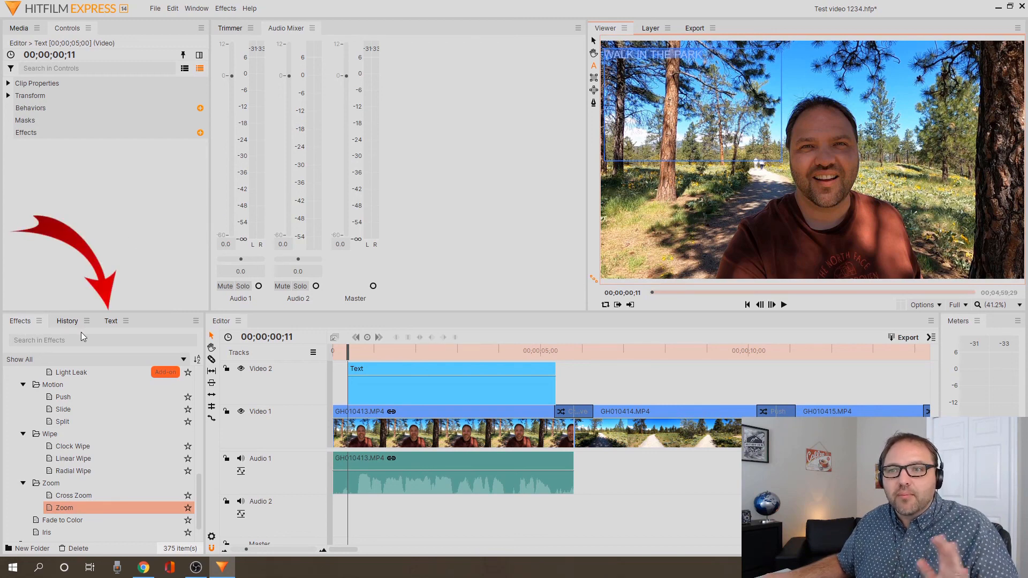
pyautogui.click(111, 322)
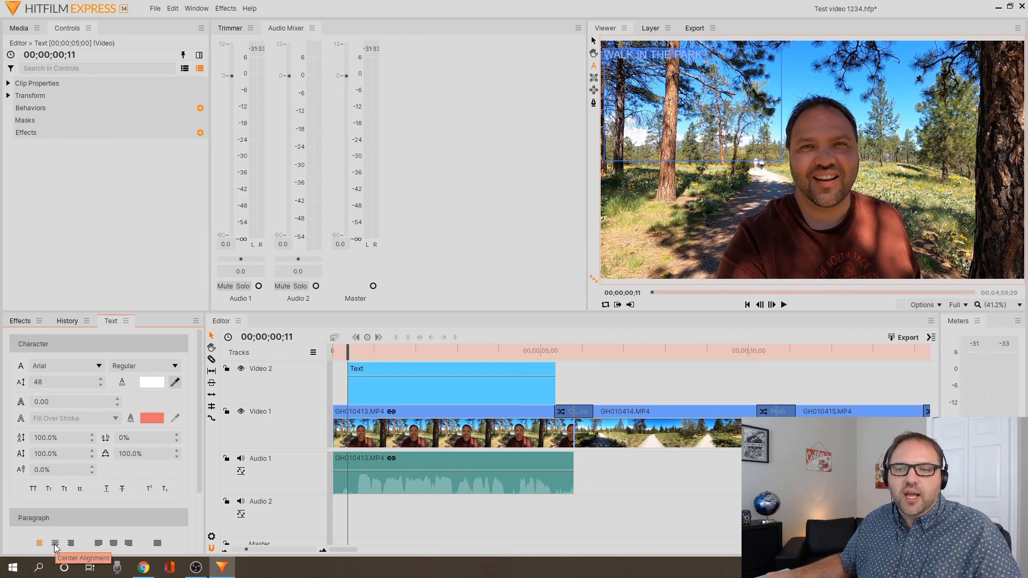
pyautogui.click(69, 368)
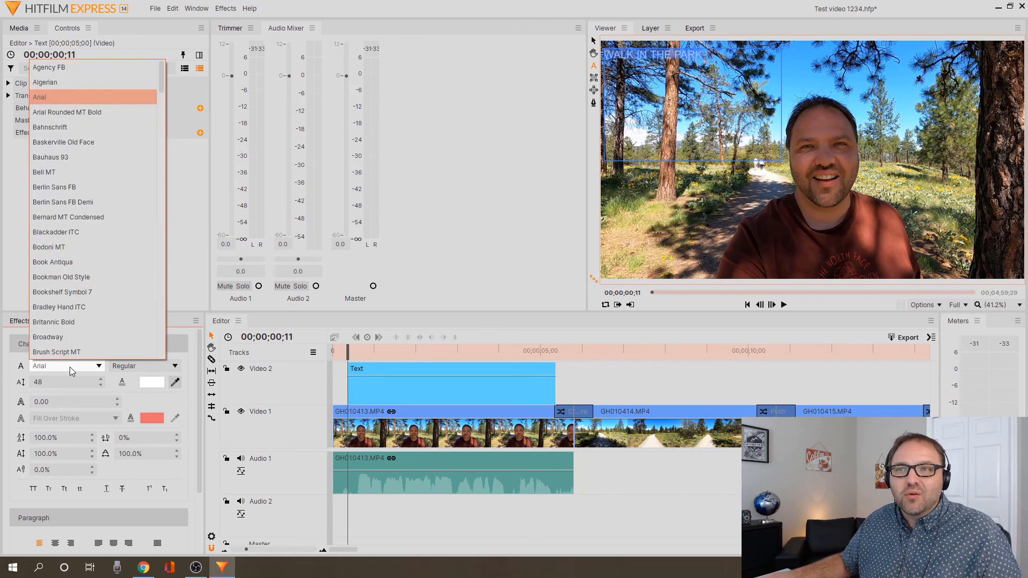
pyautogui.click(82, 190)
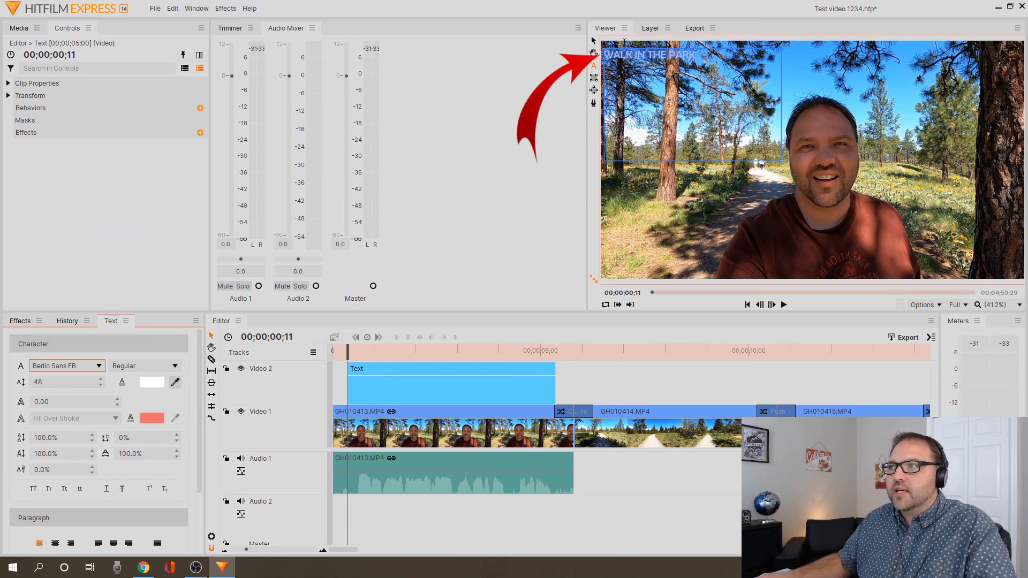
pyautogui.click(59, 384)
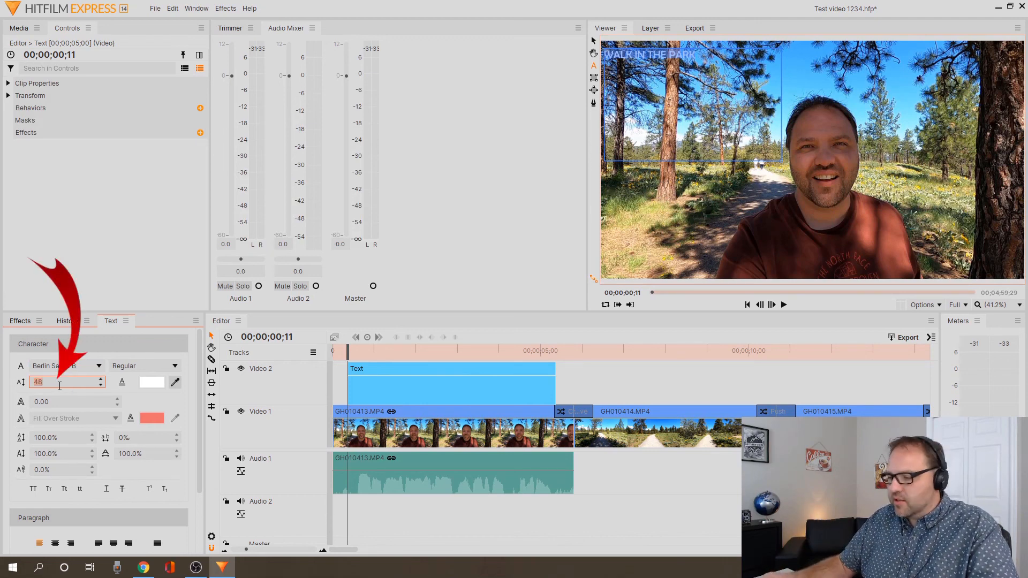
pyautogui.write('80')
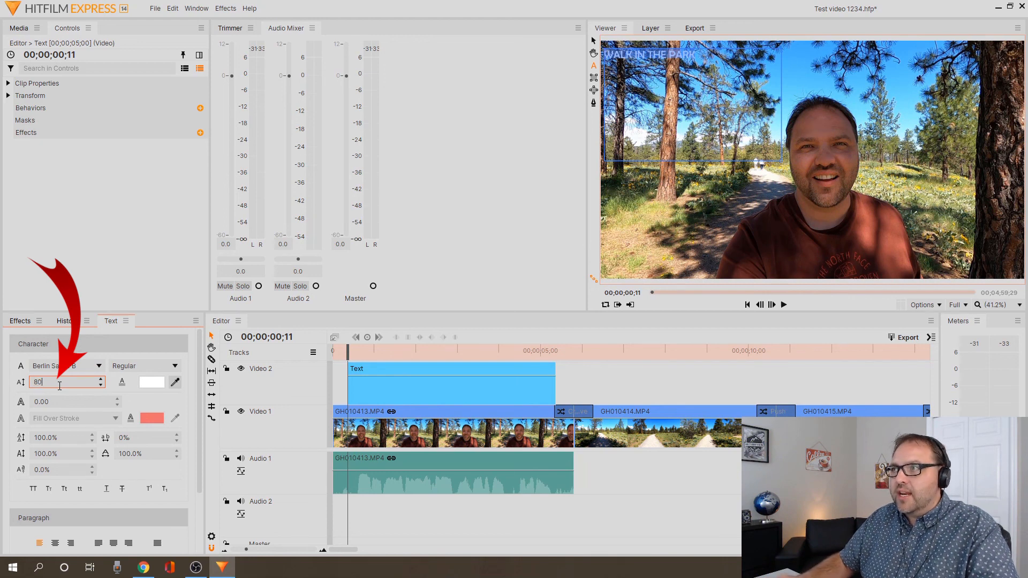
pyautogui.press('Return')
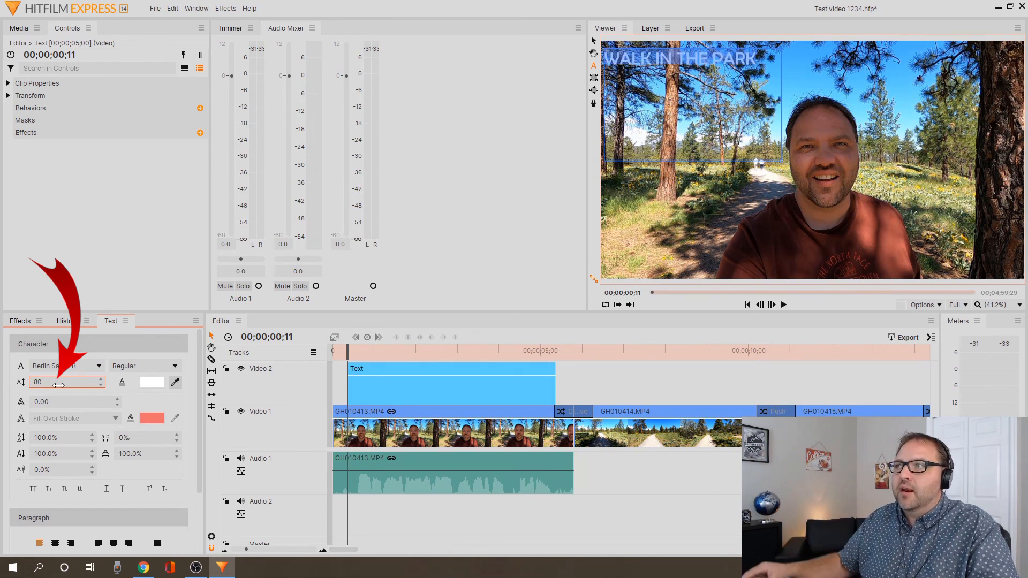
# - Colour the WALK IN THE PARK title yellow and nudge its text box slightly upwards in the video frame
pyautogui.click(153, 383)
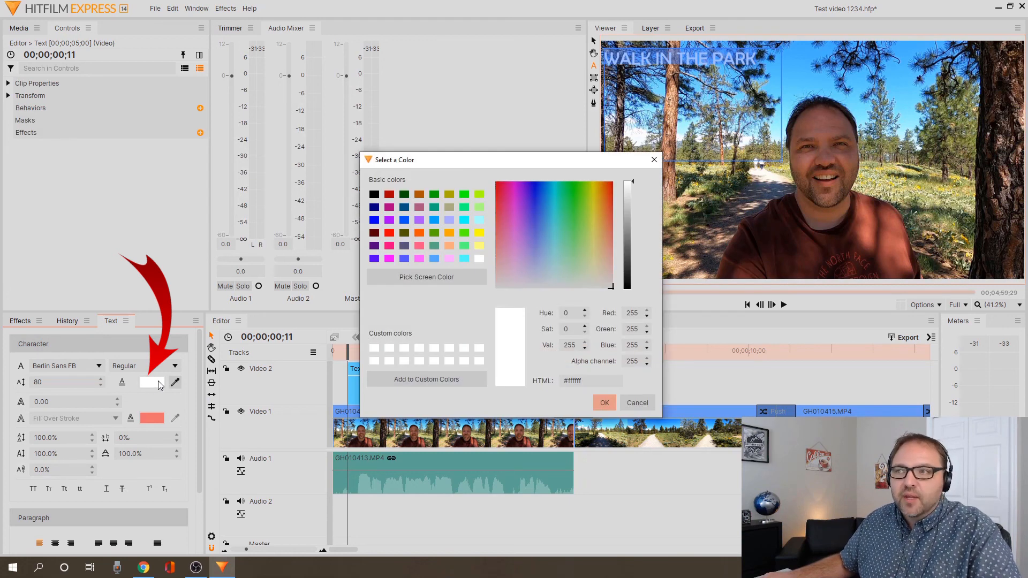
pyautogui.click(376, 260)
pyautogui.click(389, 233)
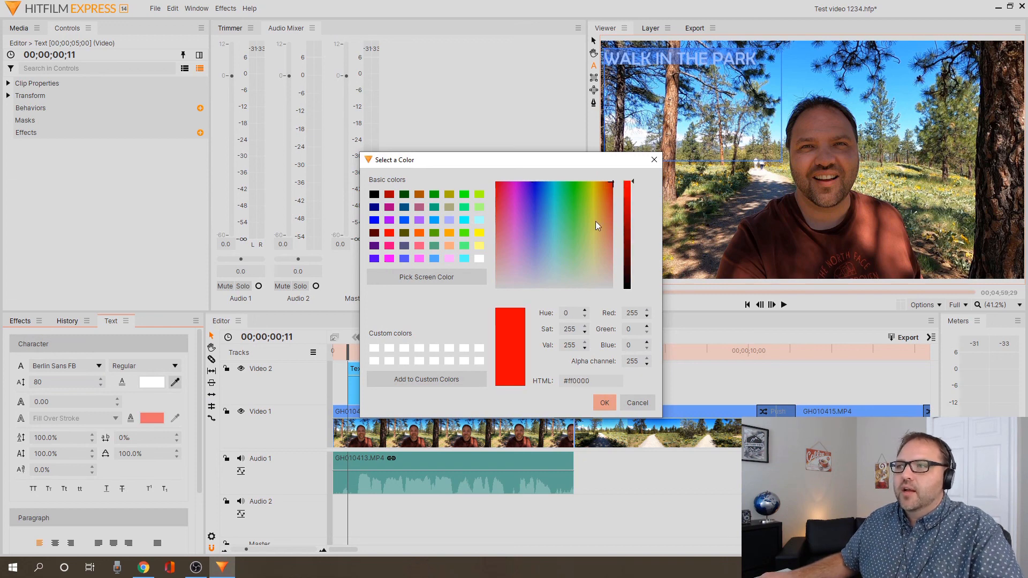
pyautogui.click(480, 232)
pyautogui.click(605, 405)
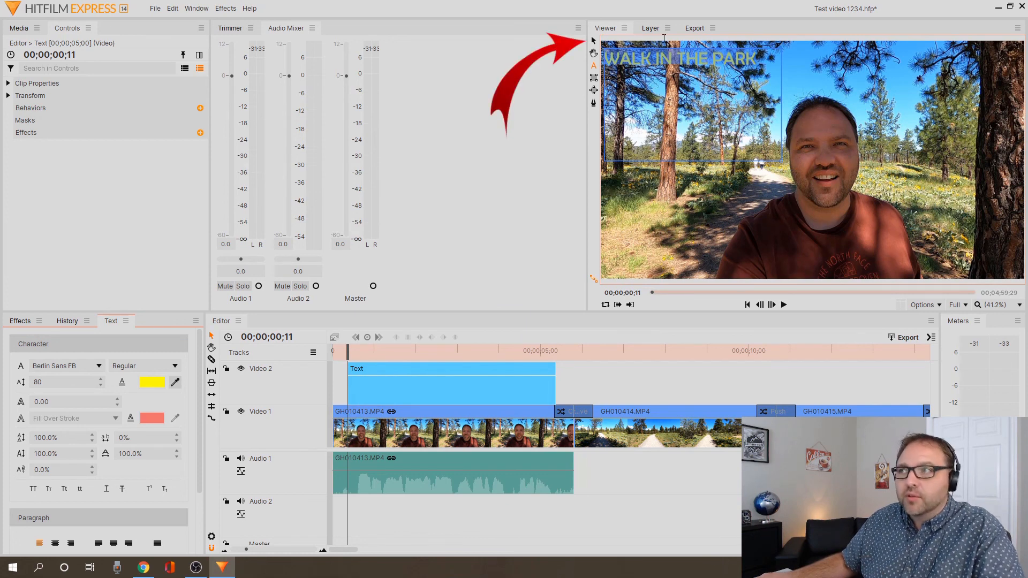
pyautogui.click(595, 40)
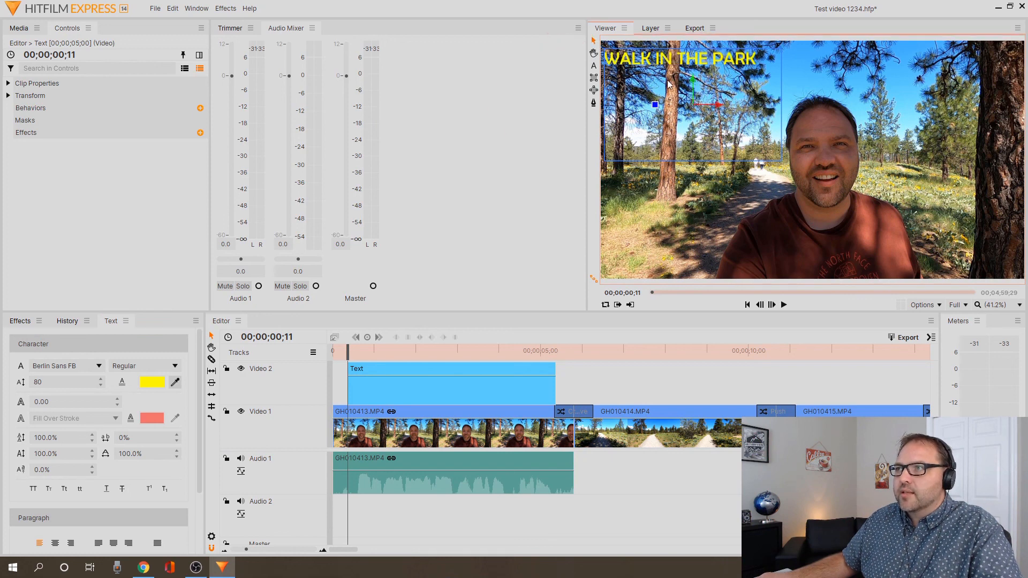
pyautogui.moveTo(670, 84)
pyautogui.mouseDown()
pyautogui.moveTo(650, 114)
pyautogui.moveTo(750, 77)
pyautogui.moveTo(698, 247)
pyautogui.moveTo(676, 282)
pyautogui.moveTo(823, 284)
pyautogui.moveTo(694, 83)
pyautogui.moveTo(668, 80)
pyautogui.mouseUp()
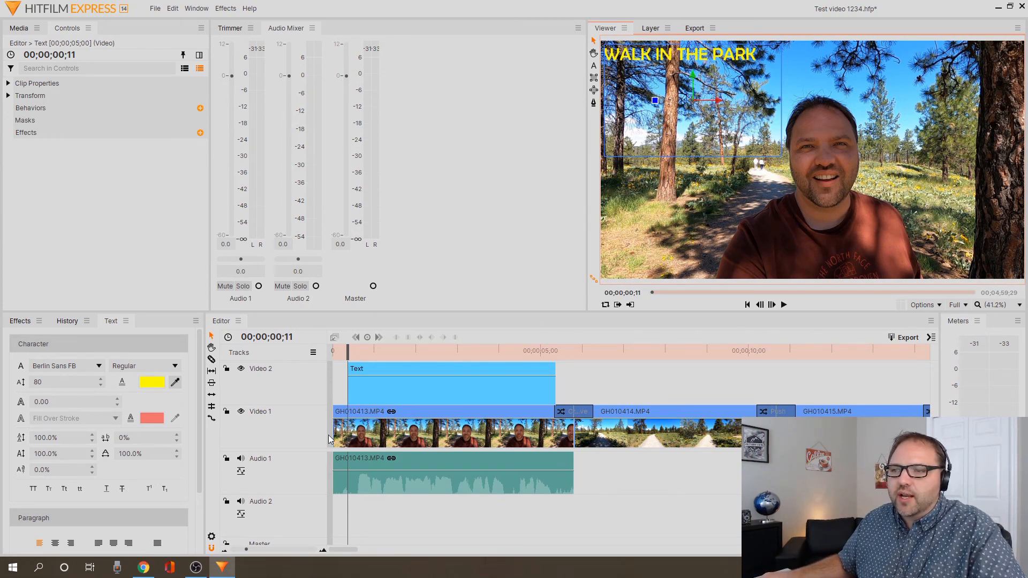
# - Move the Text clip on Video 2 to the timeline start and extend its end to match the end of GH010413.MP4
pyautogui.moveTo(295, 450); pyautogui.dragTo(296, 471)
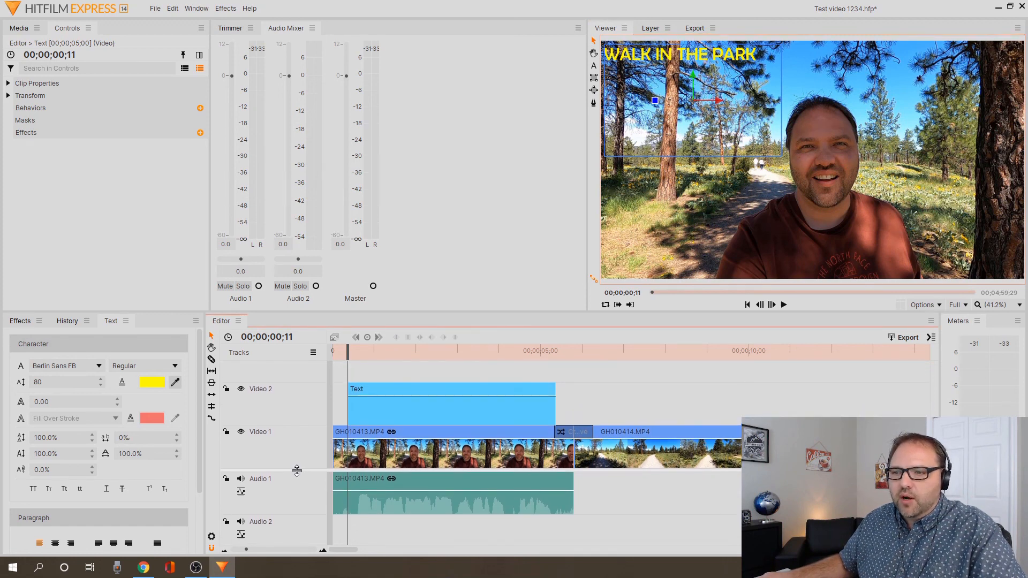
pyautogui.moveTo(426, 388)
pyautogui.mouseDown()
pyautogui.moveTo(593, 393)
pyautogui.moveTo(431, 391)
pyautogui.mouseUp()
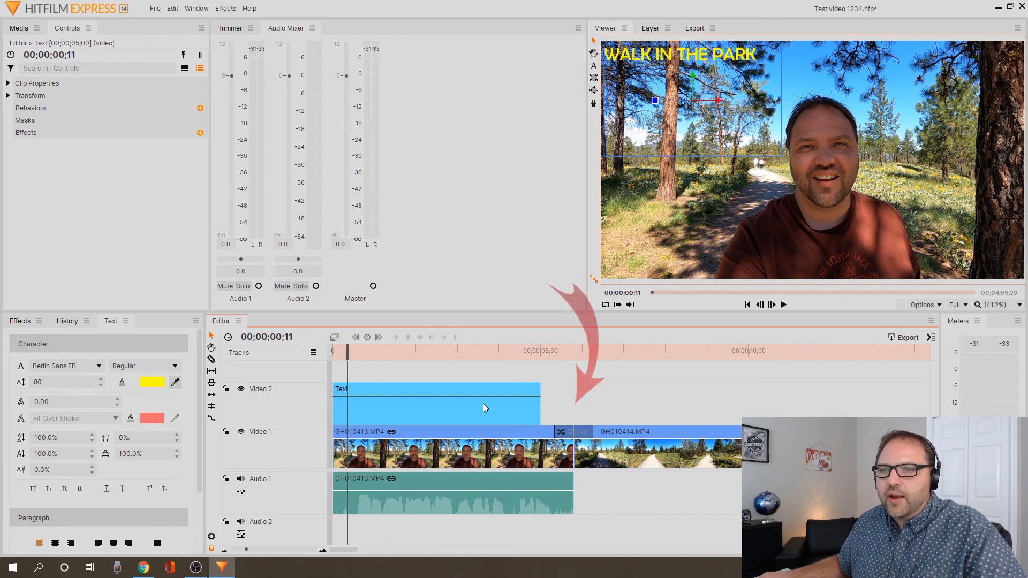
pyautogui.click(211, 420)
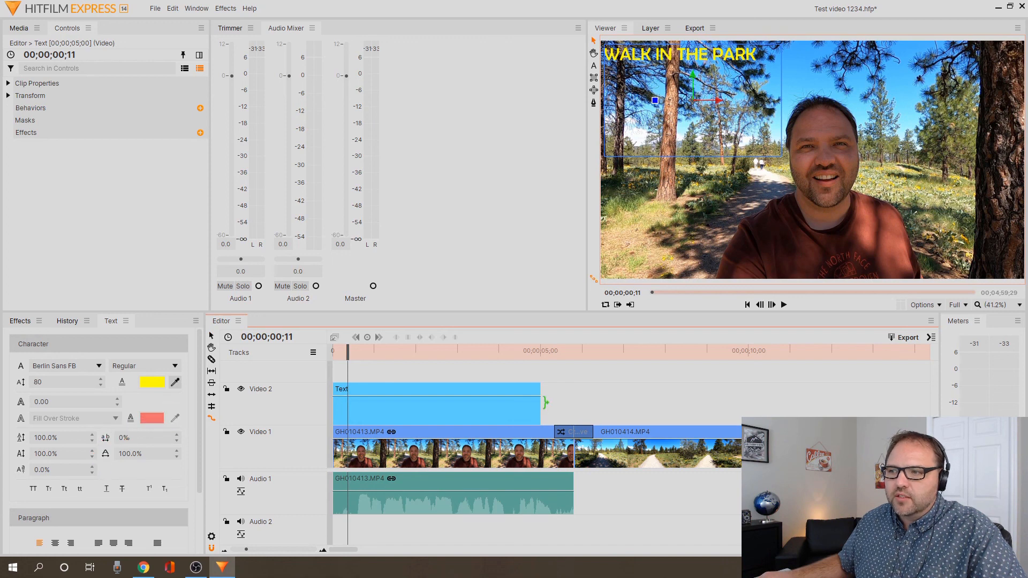
pyautogui.moveTo(545, 402); pyautogui.dragTo(574, 403)
pyautogui.click(547, 352)
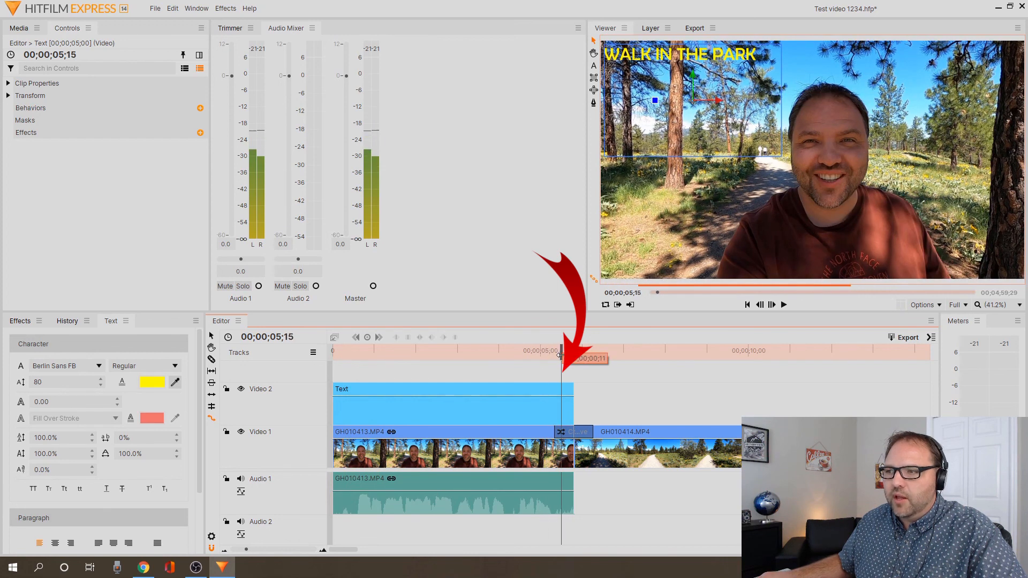
pyautogui.moveTo(547, 352); pyautogui.dragTo(413, 352)
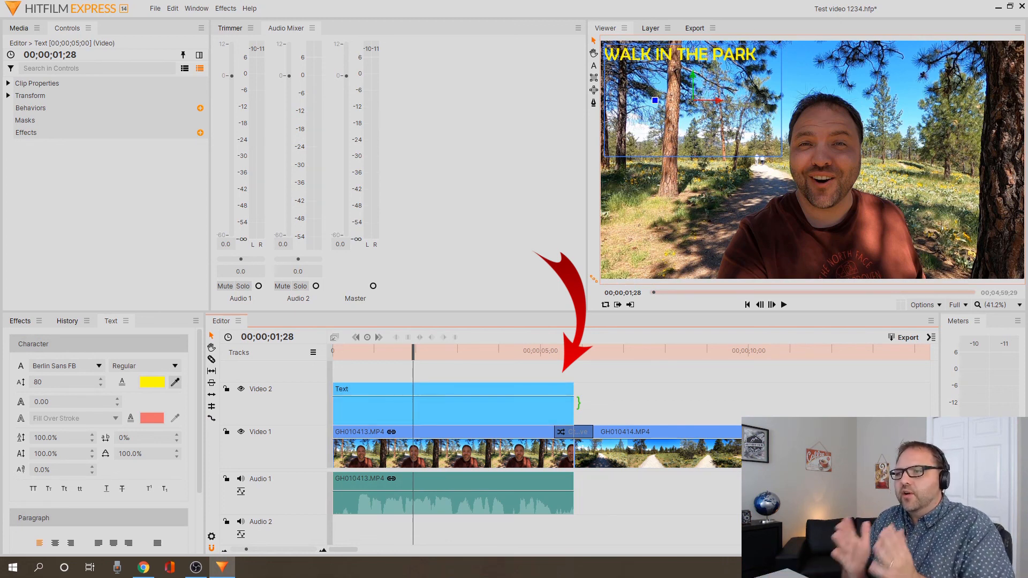
pyautogui.moveTo(578, 403)
pyautogui.mouseDown()
pyautogui.moveTo(536, 406)
pyautogui.moveTo(575, 411)
pyautogui.mouseUp()
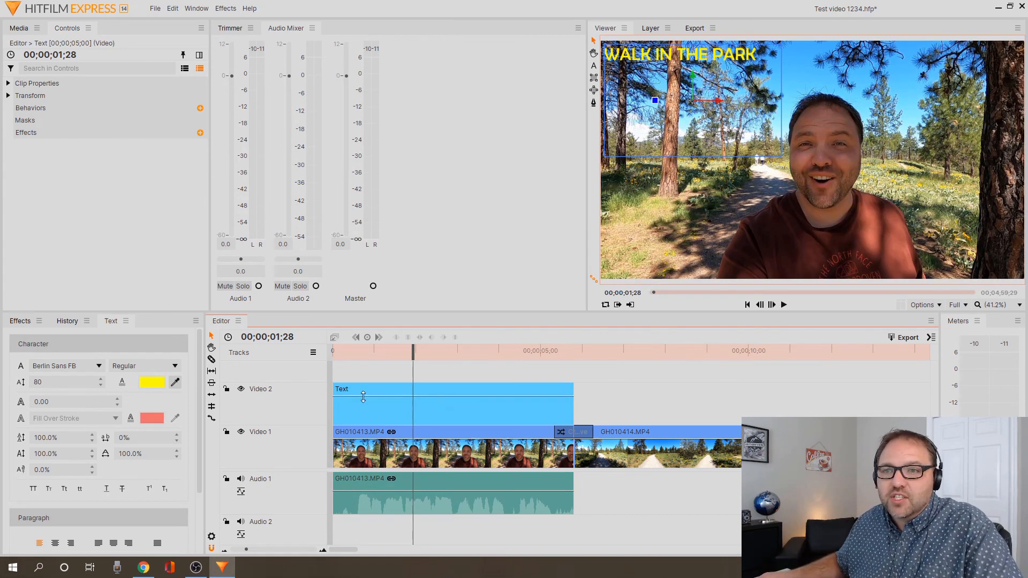
# - Add a Slide transition at the start of the Text clip and a Cross Dissolve at its end
pyautogui.click(20, 321)
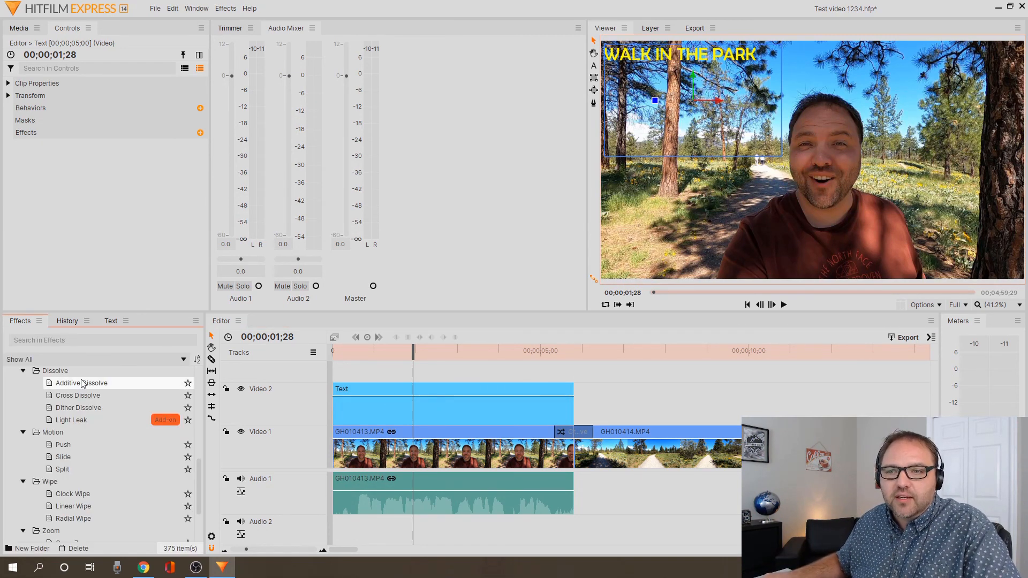
pyautogui.scroll(-3, 82, 380)
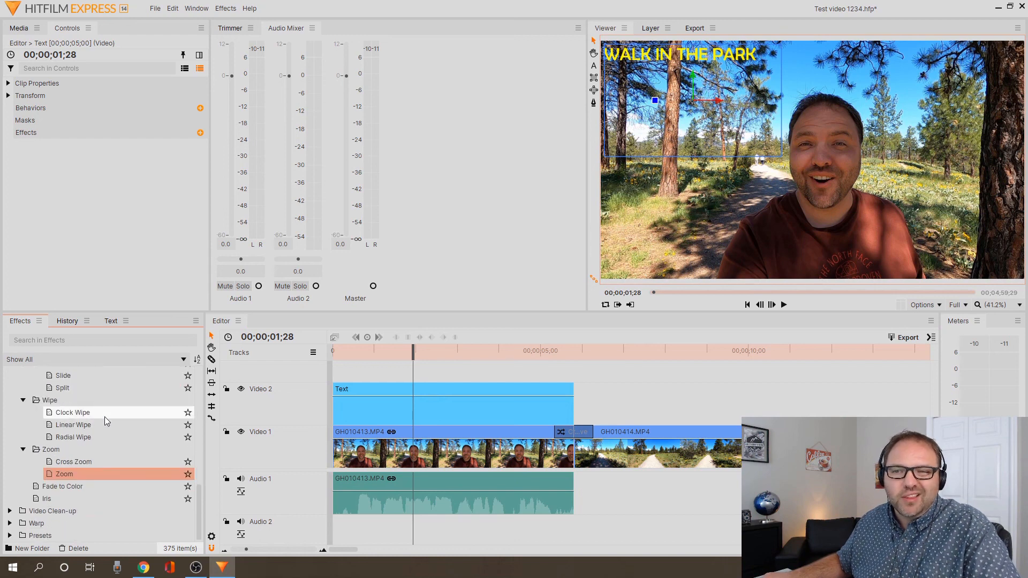
pyautogui.scroll(1, 86, 407)
pyautogui.moveTo(75, 410); pyautogui.dragTo(342, 389)
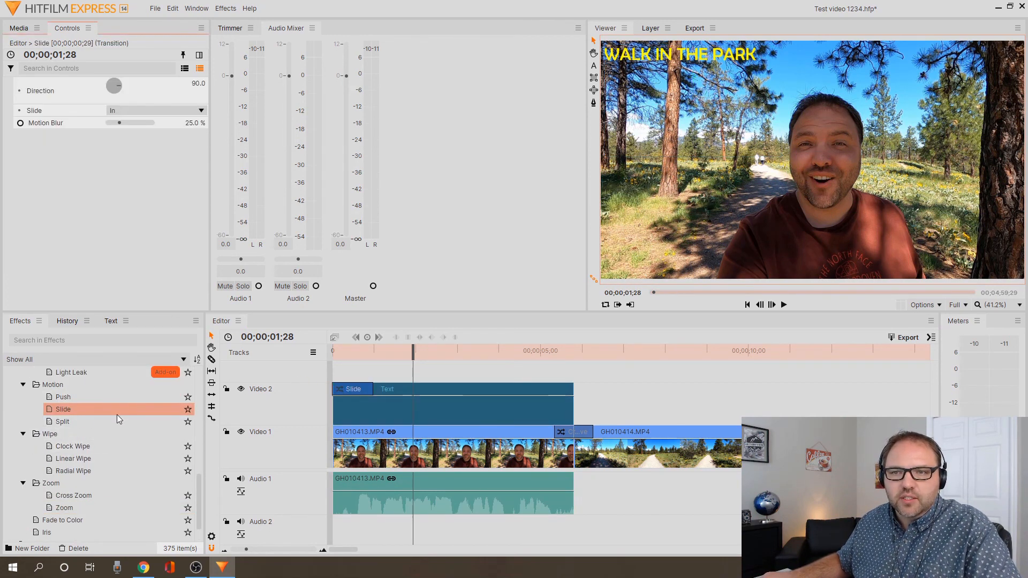
pyautogui.scroll(3, 117, 415)
pyautogui.moveTo(86, 415); pyautogui.dragTo(565, 394)
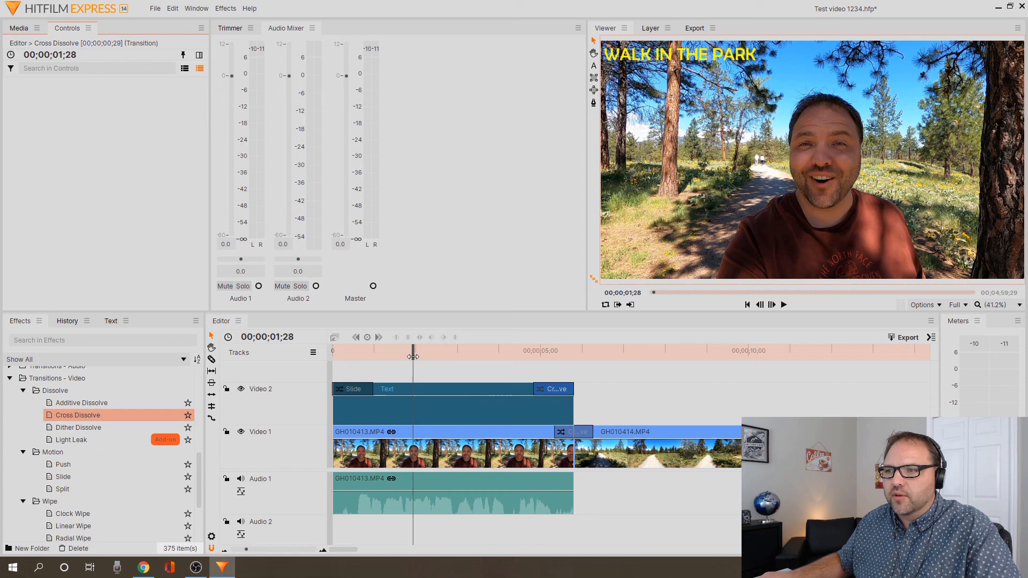
# - Play the sequence from the start past the end of the Text clip to check the title's transitions
pyautogui.moveTo(413, 357); pyautogui.dragTo(310, 368)
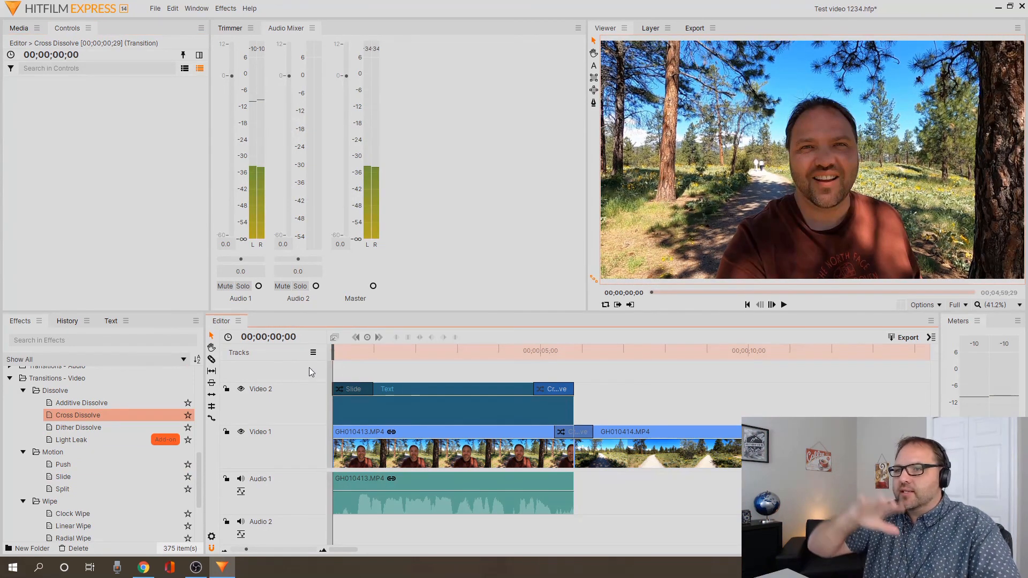
pyautogui.press('space')
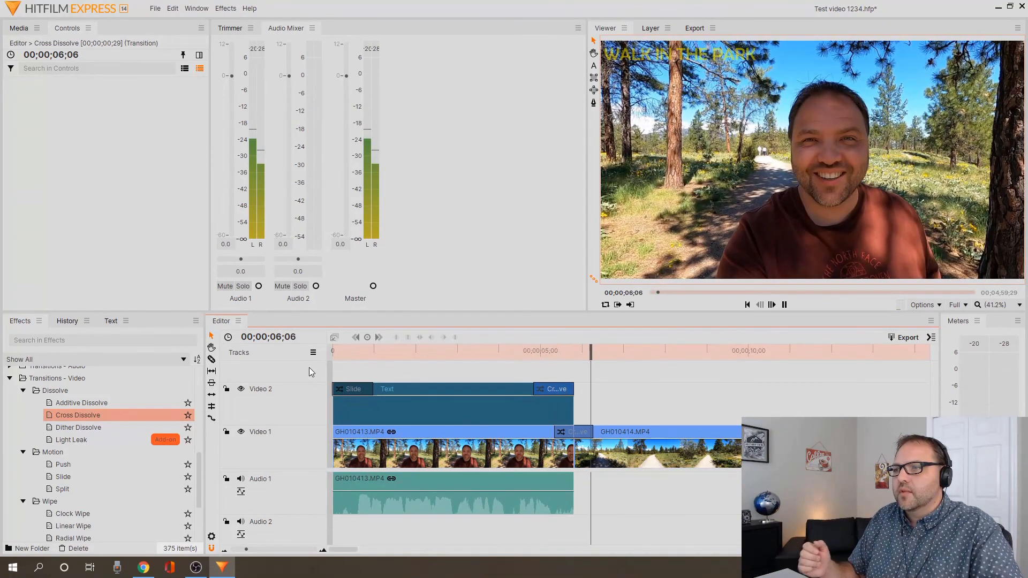
pyautogui.press('space')
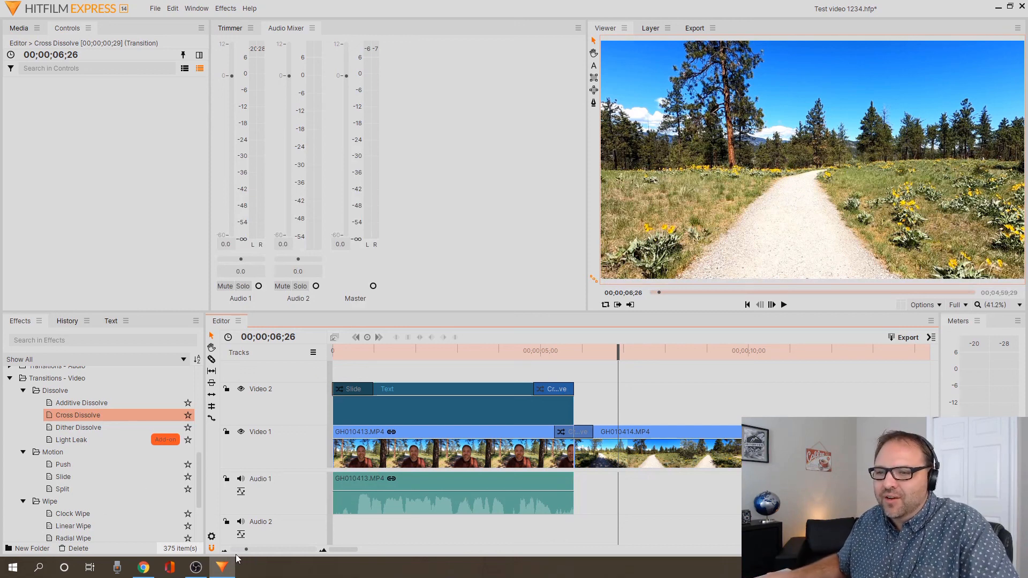
# - Fit all Video 1 clips in the timeline view and give the audio tracks more room
pyautogui.moveTo(240, 552); pyautogui.dragTo(236, 550)
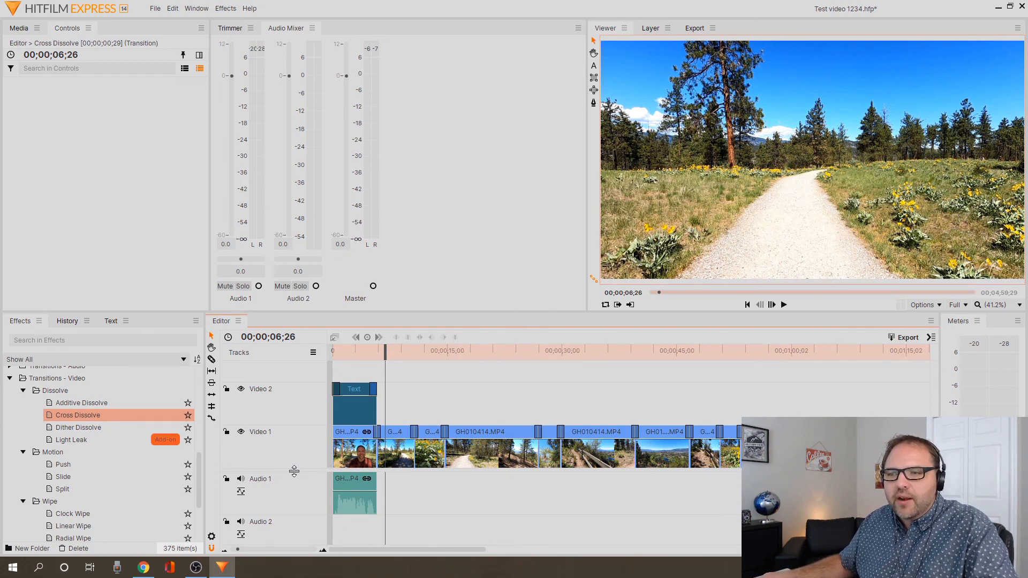
pyautogui.moveTo(295, 471); pyautogui.dragTo(298, 447)
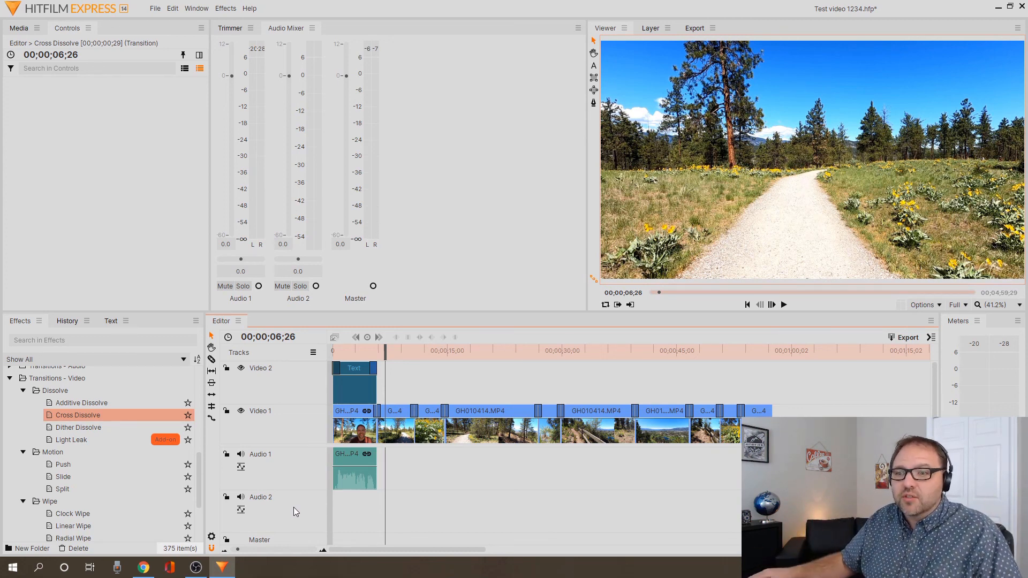
# - Switch to Chrome to look at the free music in the YouTube Audio Library, and return to HitFilm Express
pyautogui.click(144, 568)
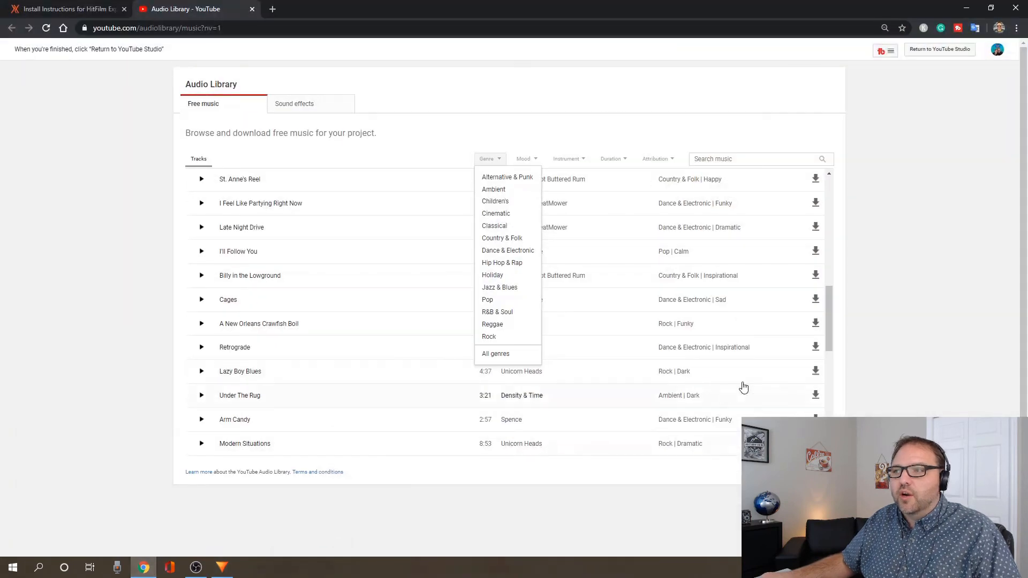
pyautogui.click(896, 265)
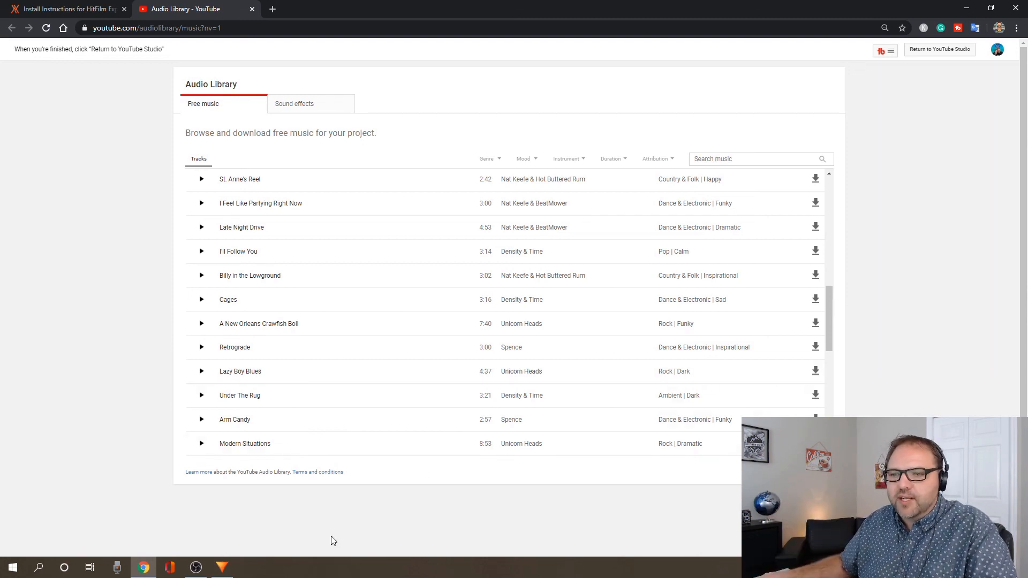
pyautogui.click(224, 566)
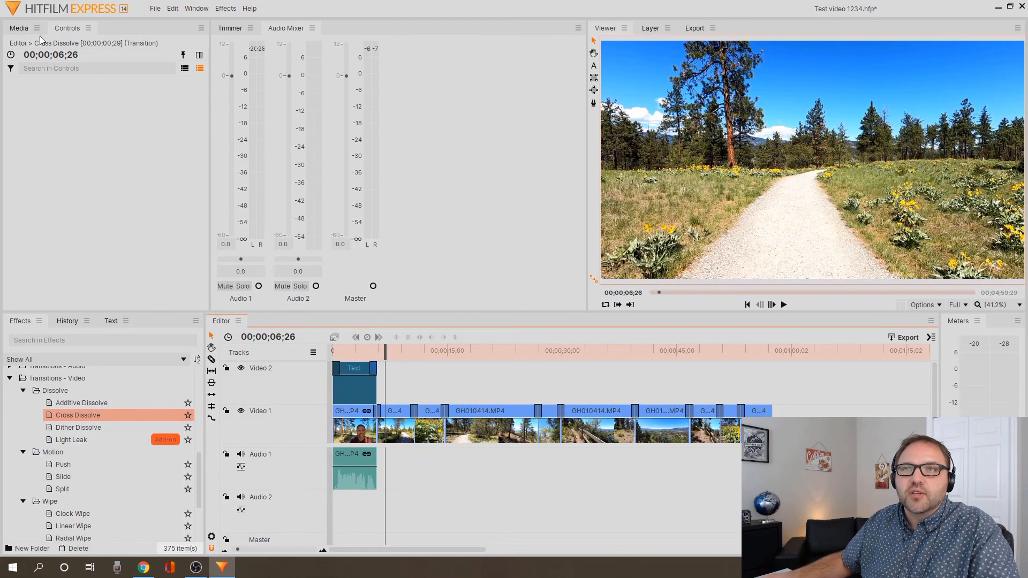
# - Place On_the_Bach.mp3 from the project media on the Audio 2 track, starting at the beginning of the timeline
pyautogui.click(24, 30)
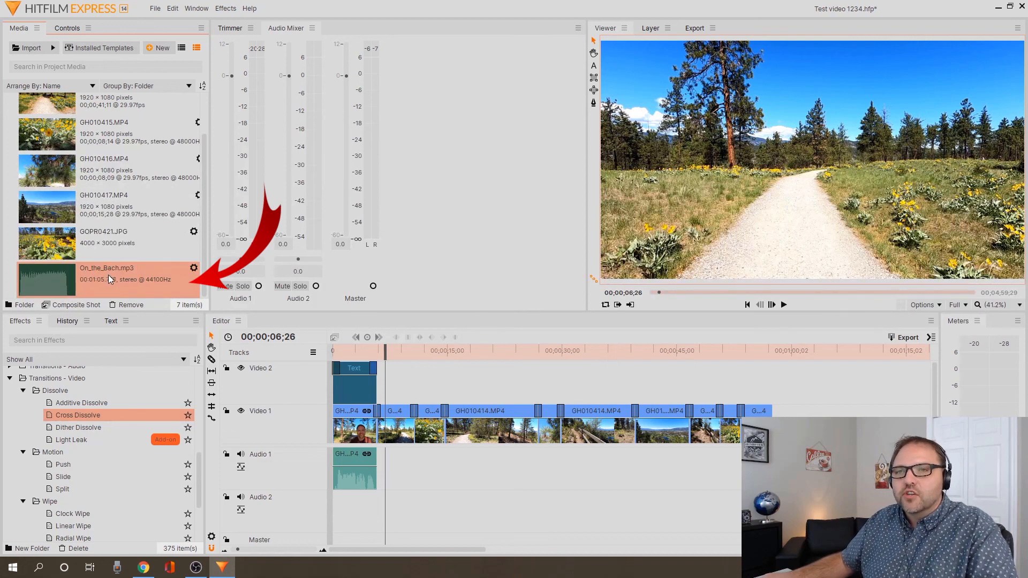
pyautogui.moveTo(106, 272); pyautogui.dragTo(338, 518)
pyautogui.moveTo(420, 510)
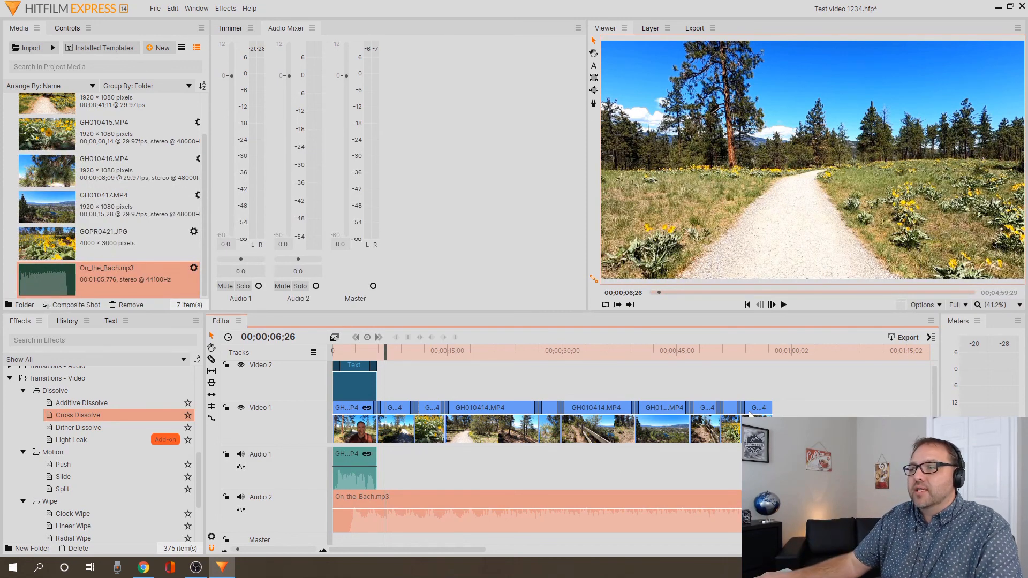
# - Play the opening from the start to check the music, and lower the Audio 2 track level to about -26 dB
pyautogui.moveTo(386, 351); pyautogui.dragTo(257, 376)
pyautogui.click(785, 304)
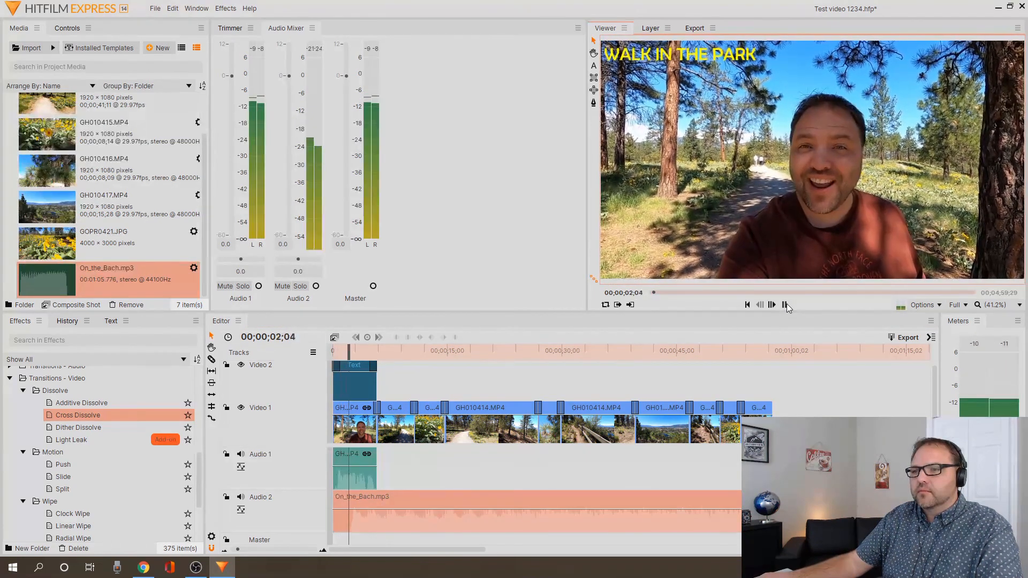
pyautogui.click(785, 304)
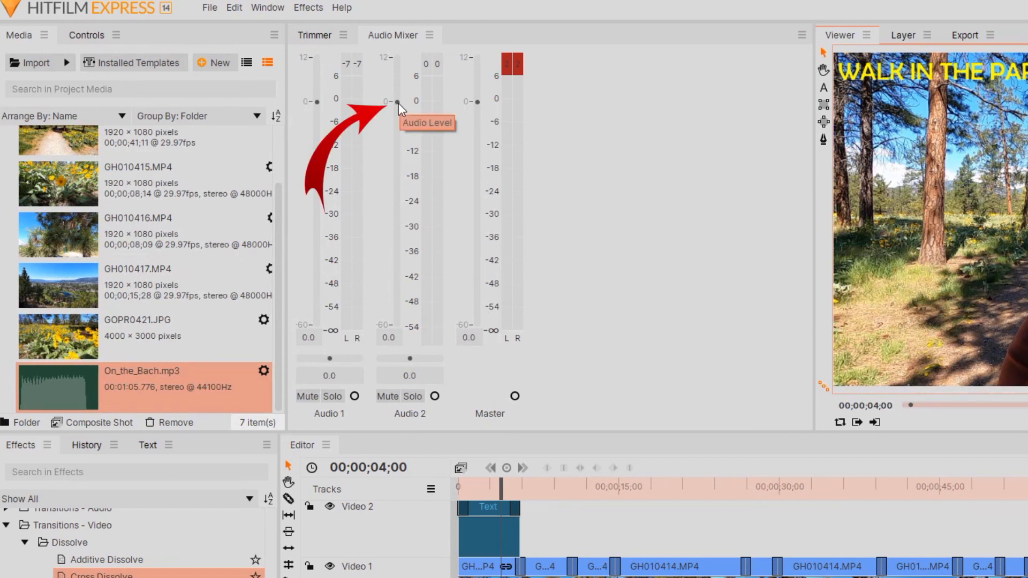
pyautogui.moveTo(399, 107); pyautogui.dragTo(413, 202)
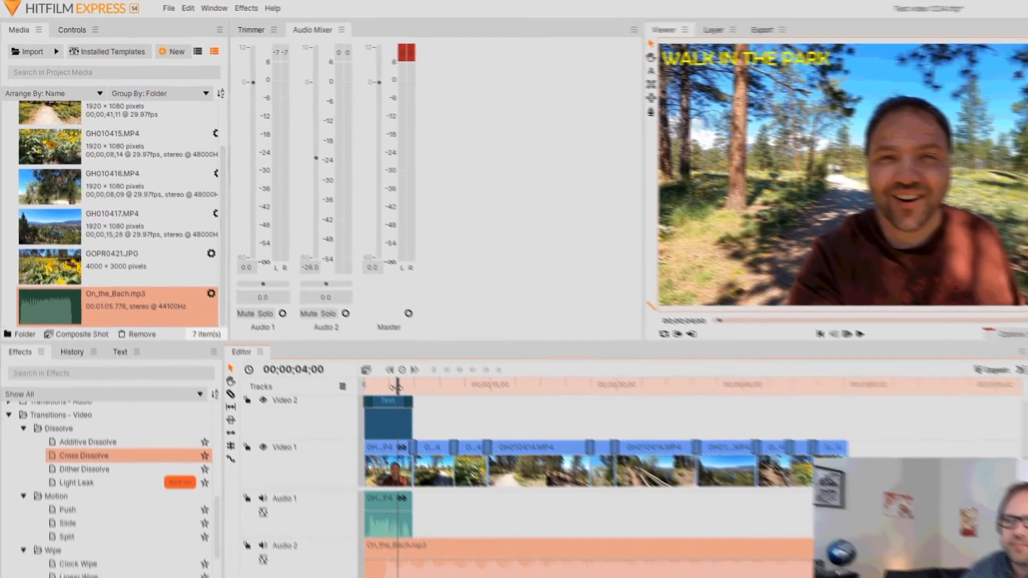
# - Play the timeline from the beginning to check how the music balances with the voice in the opening clip
pyautogui.moveTo(397, 386); pyautogui.dragTo(350, 387)
pyautogui.press('space')
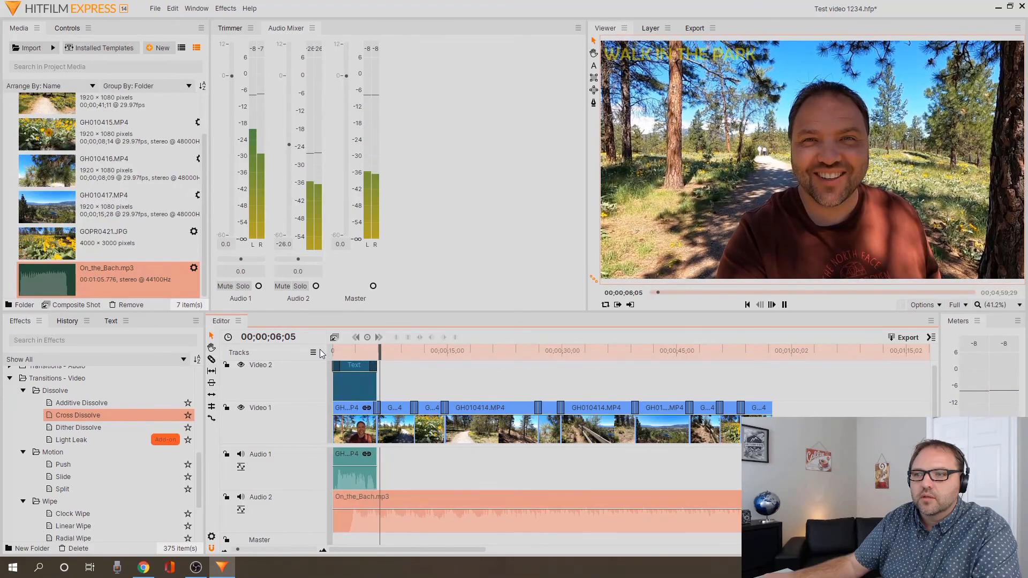
pyautogui.press('space')
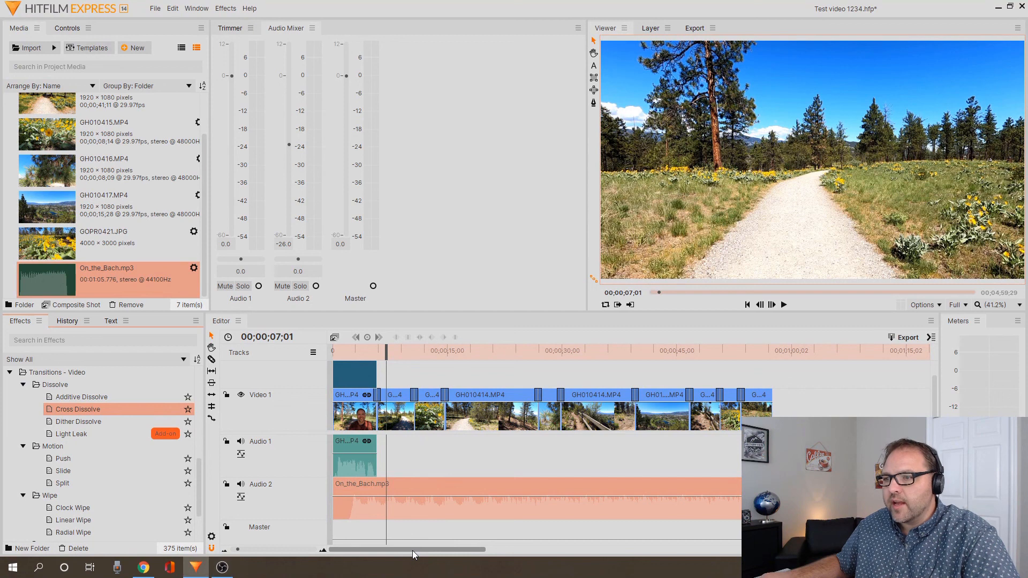
# - Slice On_the_Bach.mp3 on Audio 2 where the last Video 1 clip ends, and delete the leftover music after the cut
pyautogui.moveTo(412, 550)
pyautogui.mouseDown()
pyautogui.moveTo(465, 554)
pyautogui.moveTo(425, 548)
pyautogui.mouseUp()
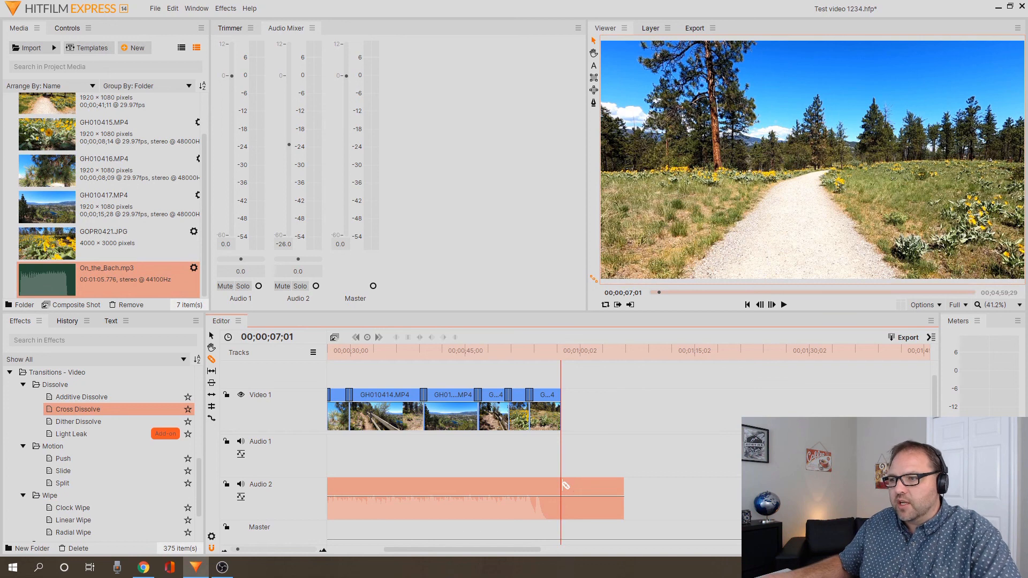
pyautogui.click(565, 485)
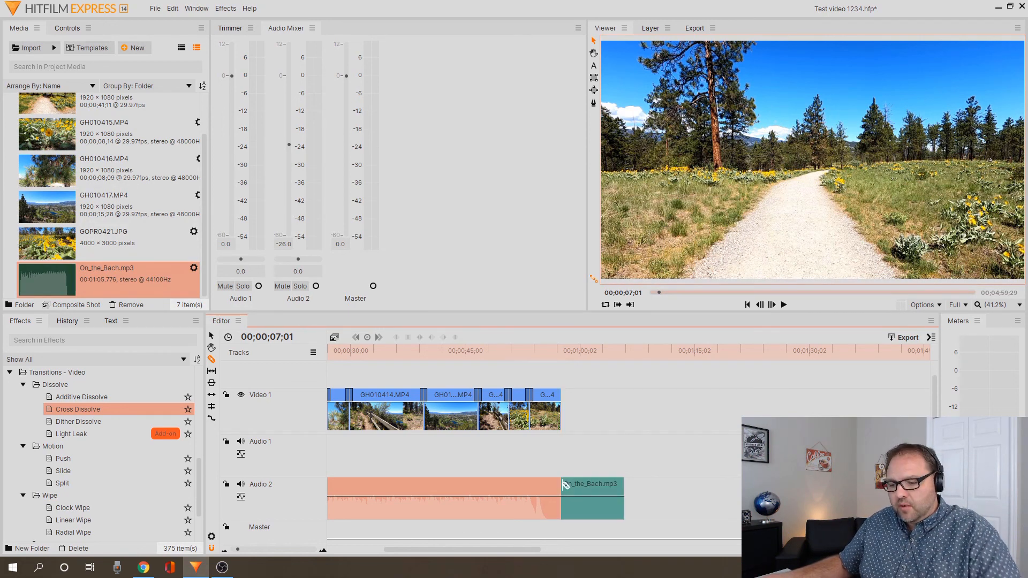
pyautogui.press('v')
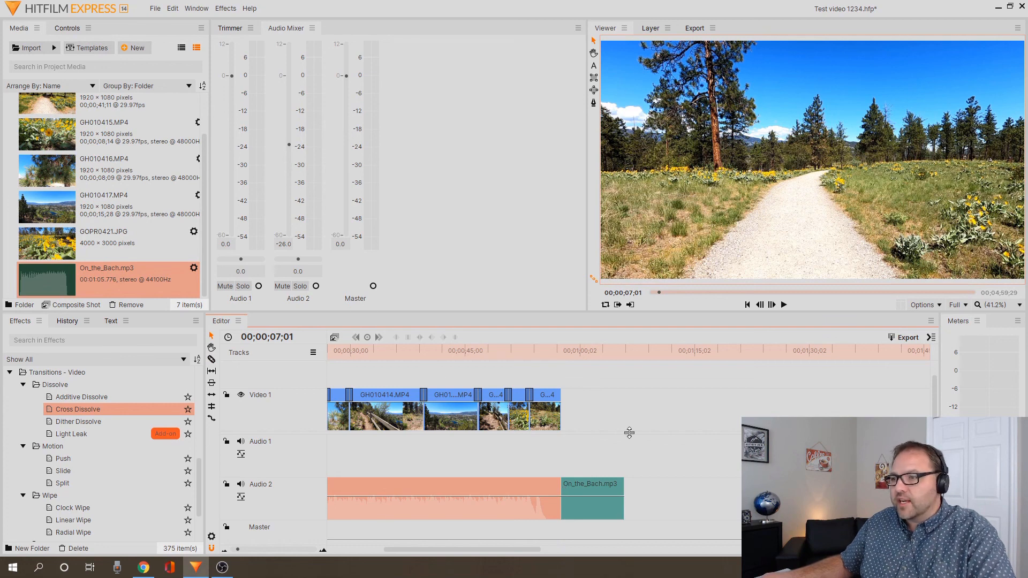
pyautogui.click(603, 485)
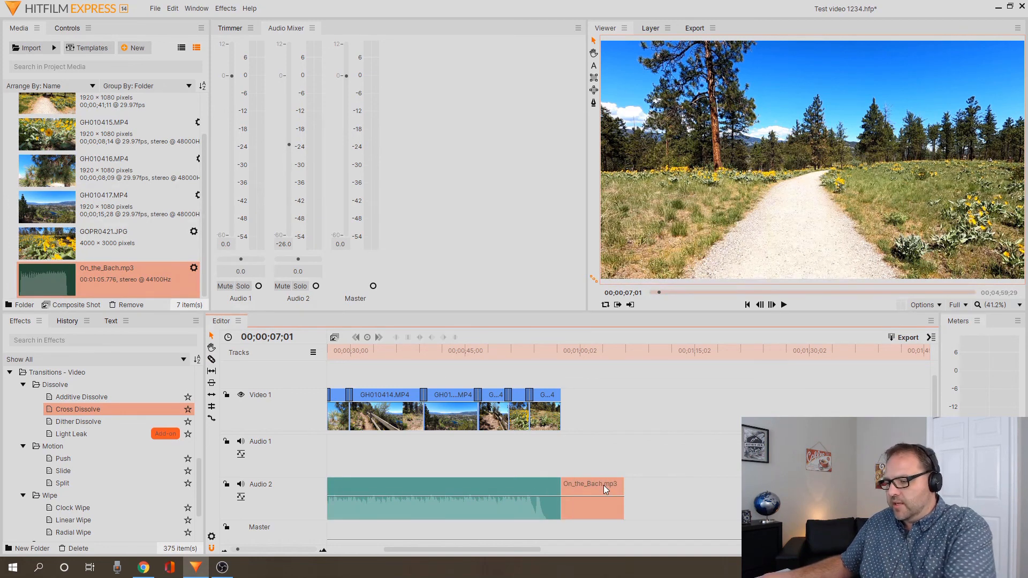
pyautogui.press('Delete')
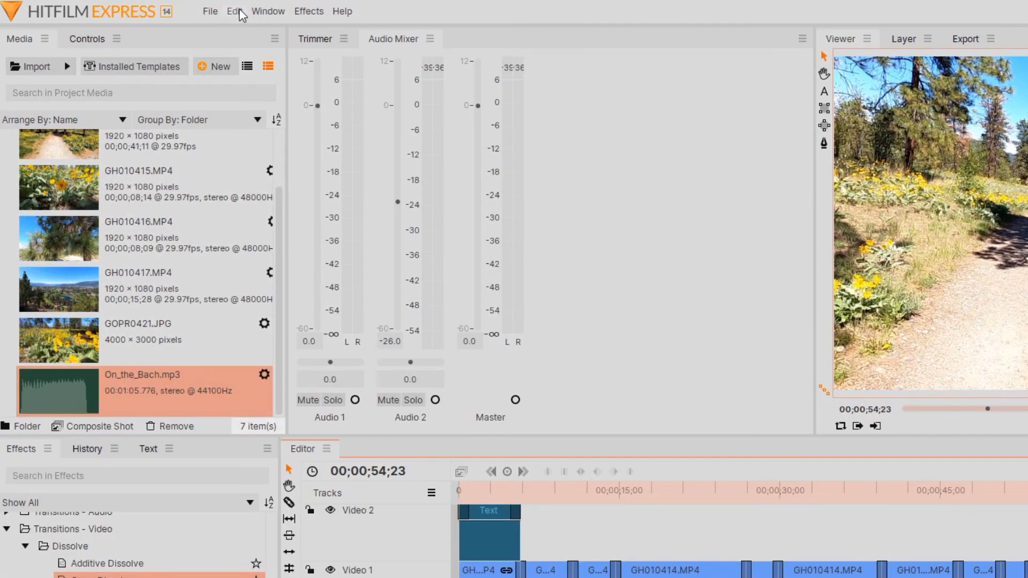
# - Review the project settings for the template, resolution, frame rate and audio sample rate, and accept them unchanged
pyautogui.click(214, 11)
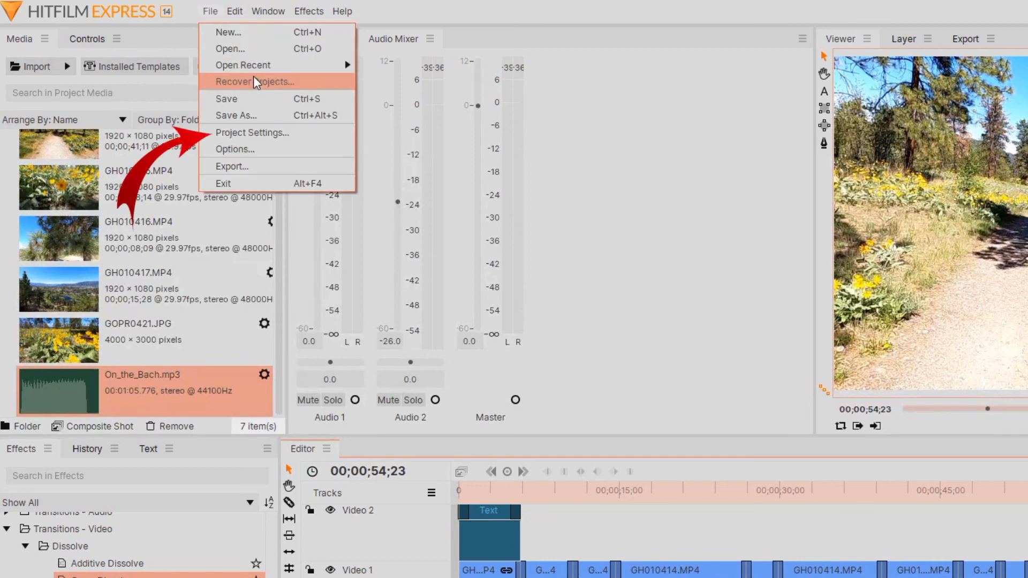
pyautogui.click(283, 134)
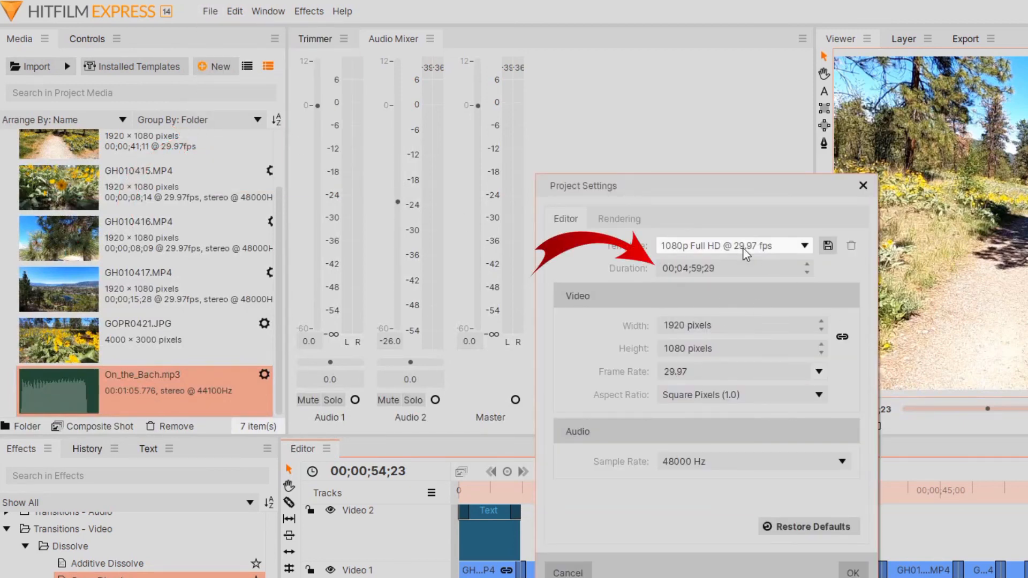
pyautogui.click(857, 572)
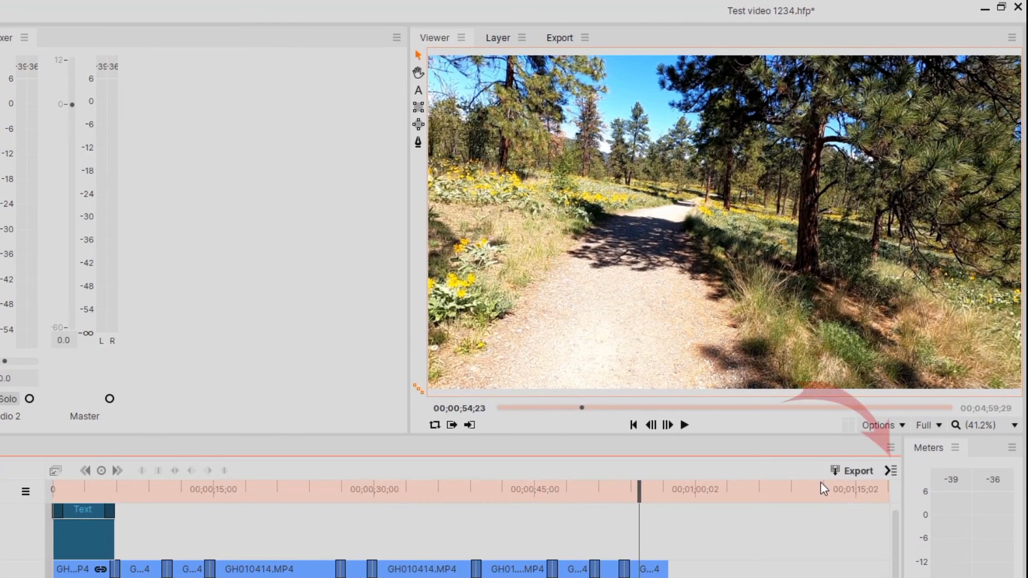
# - Add the timeline's contents to the export queue and select the YouTube 1080p HD preset for the new task
pyautogui.click(894, 470)
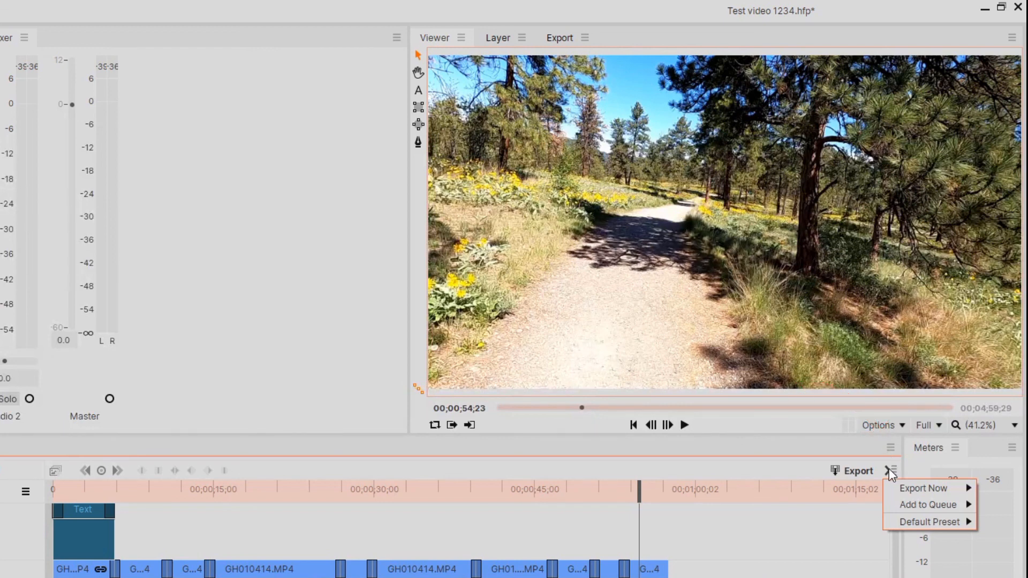
pyautogui.moveTo(922, 506)
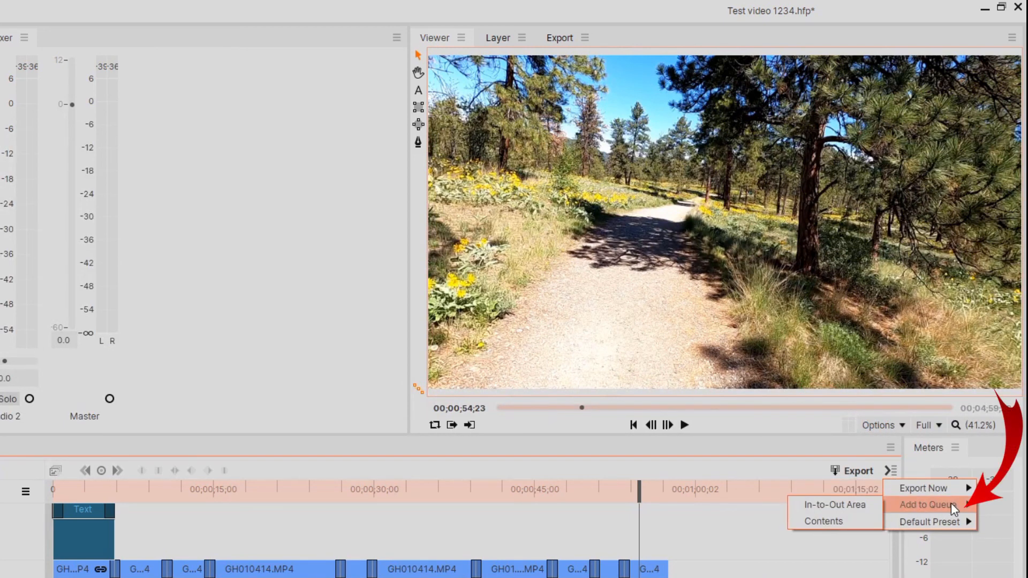
pyautogui.click(858, 523)
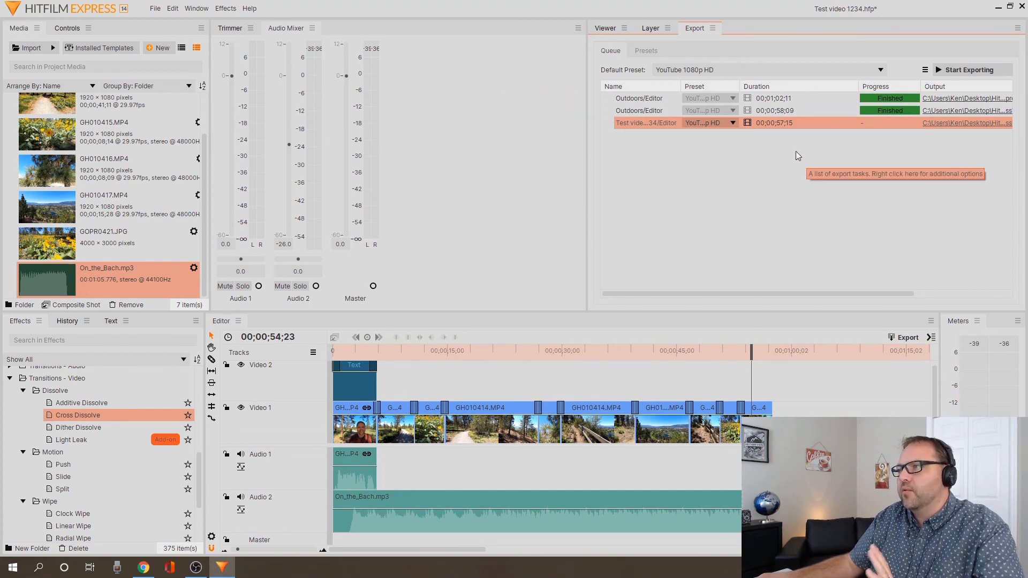
pyautogui.click(733, 123)
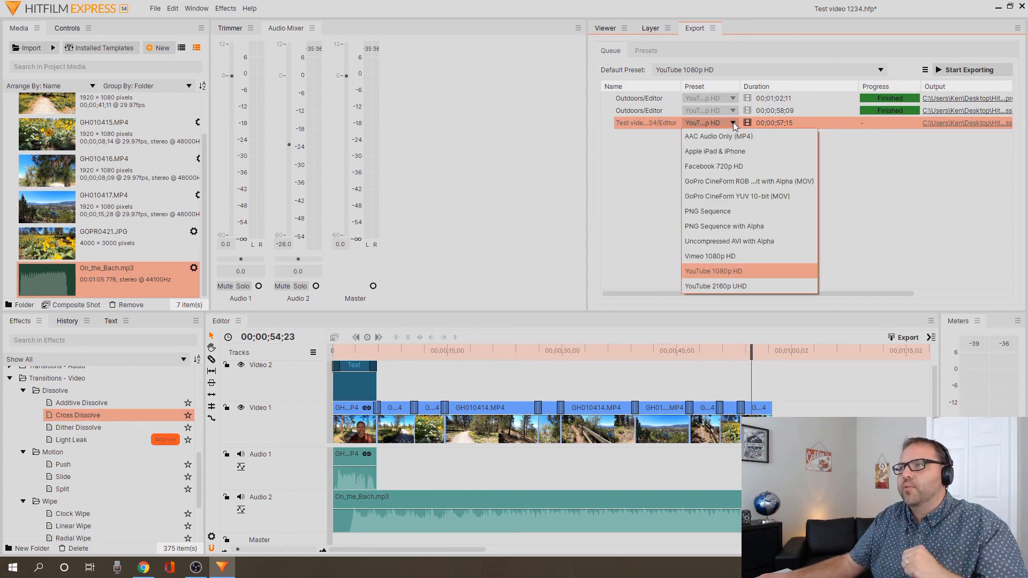
pyautogui.click(765, 272)
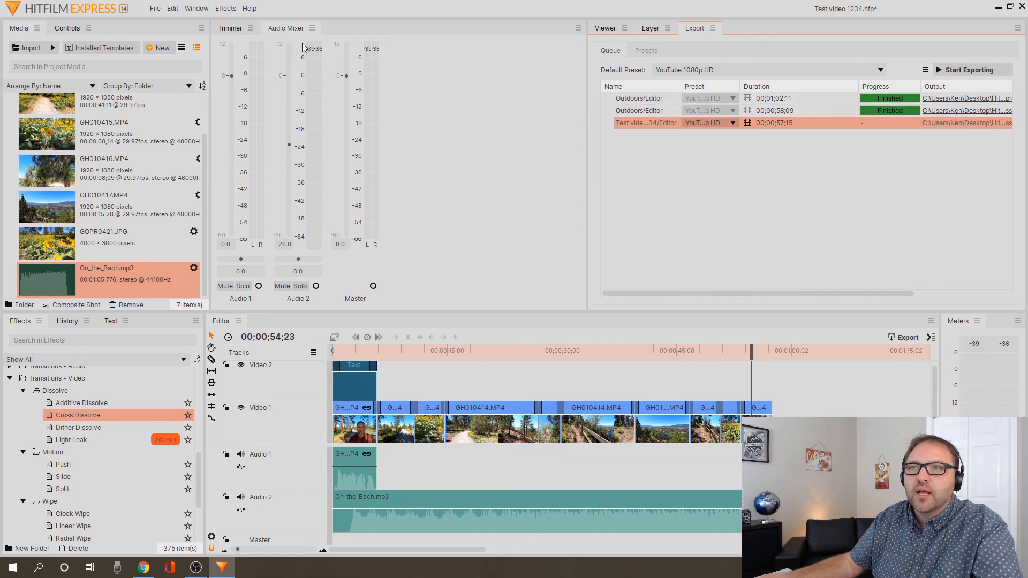
# - Check the default export directory in the export options, and start exporting the queued video
pyautogui.click(155, 10)
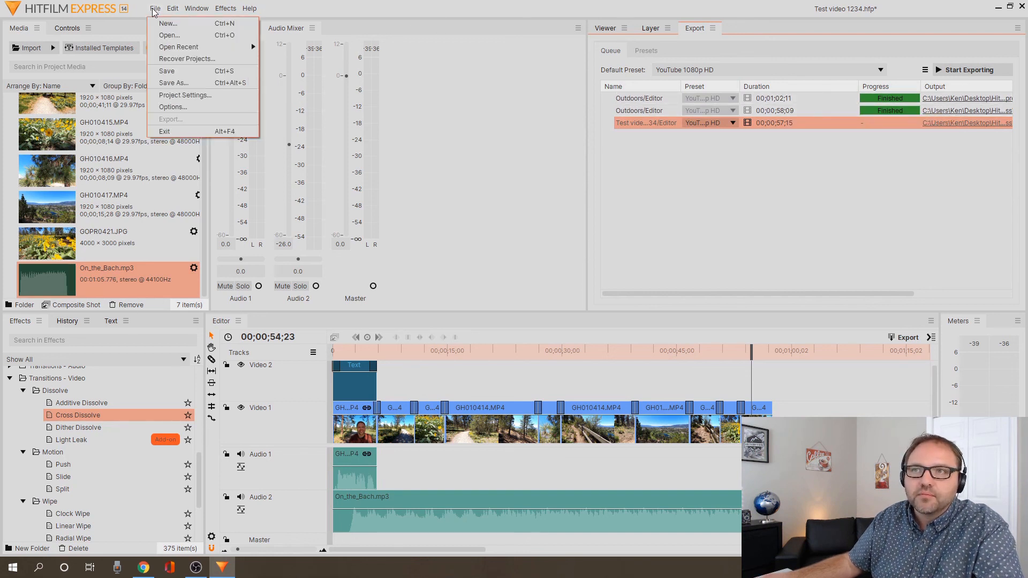
pyautogui.click(185, 107)
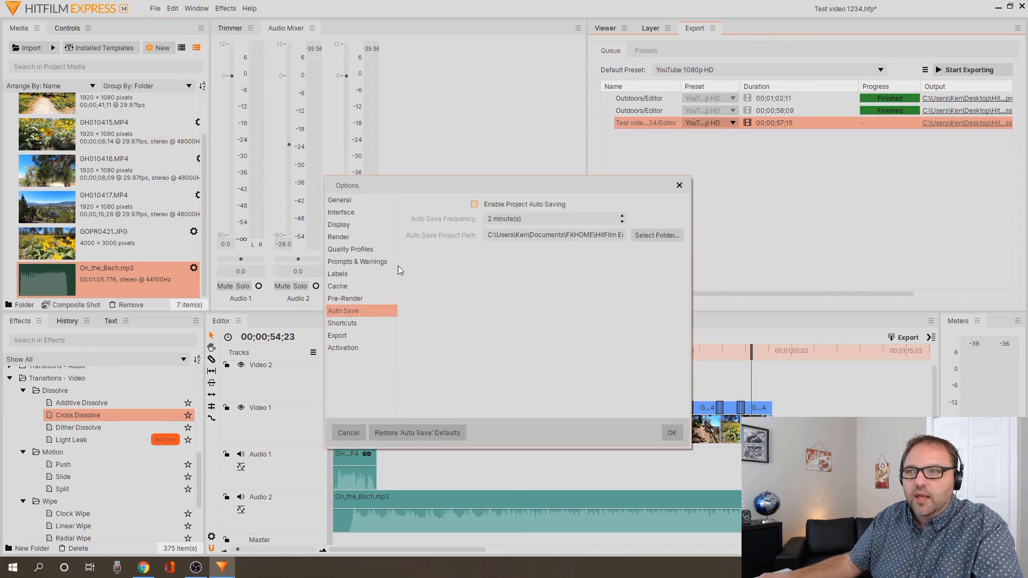
pyautogui.click(359, 336)
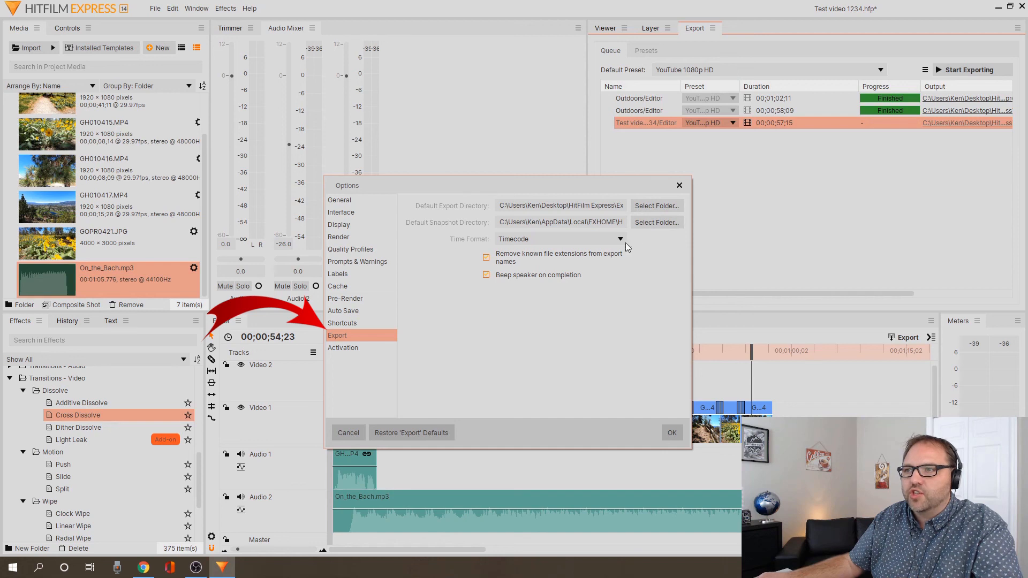
pyautogui.click(679, 186)
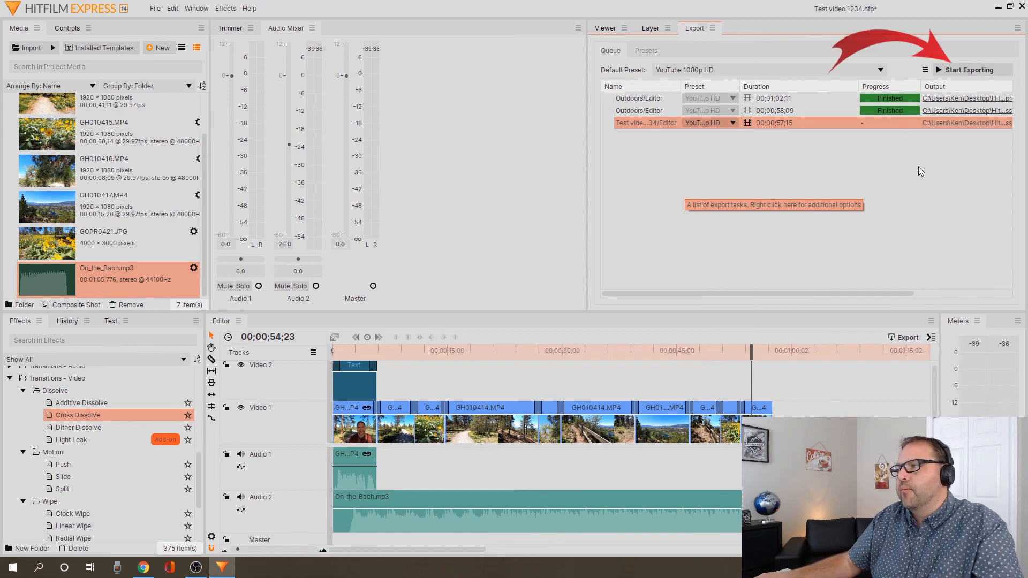
pyautogui.click(975, 76)
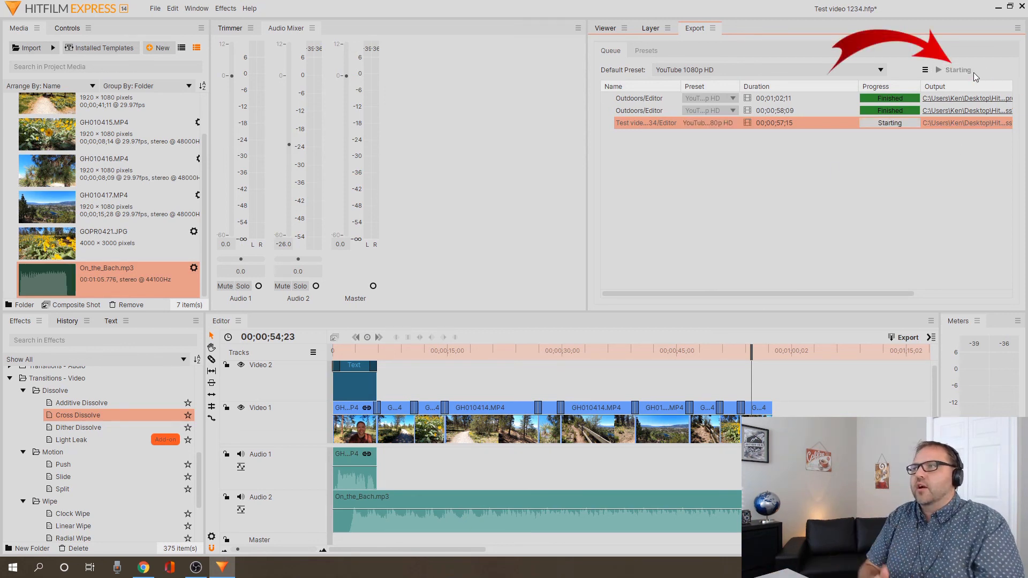